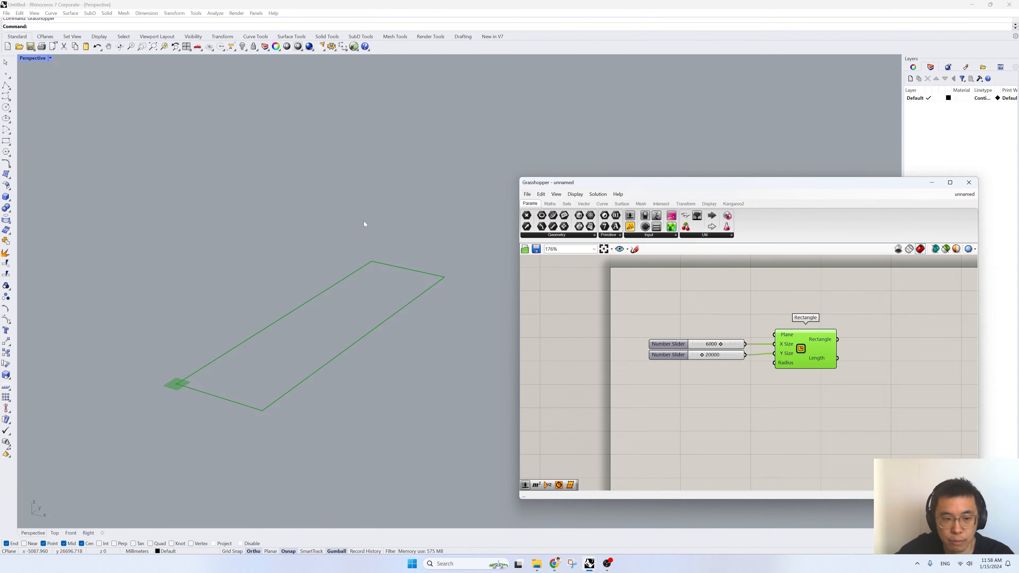
# - Add an Explode component beside the Rectangle component and feed the Rectangle output into its Curve input
pyautogui.moveTo(739, 358); pyautogui.dragTo(671, 391, button='right')
pyautogui.doubleClick(764, 393)
pyautogui.write('explode')
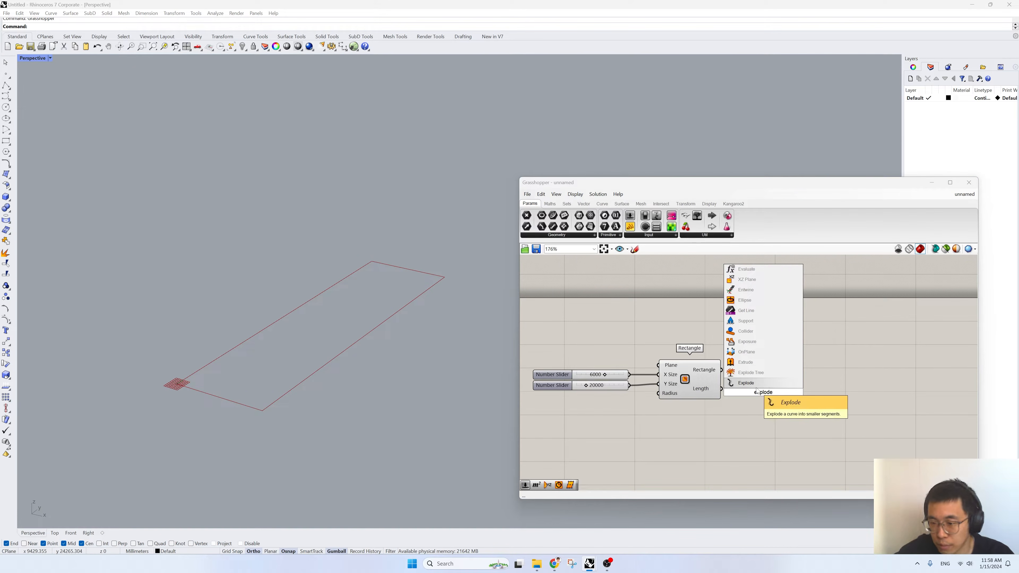
pyautogui.click(746, 382)
pyautogui.moveTo(721, 370); pyautogui.dragTo(797, 395)
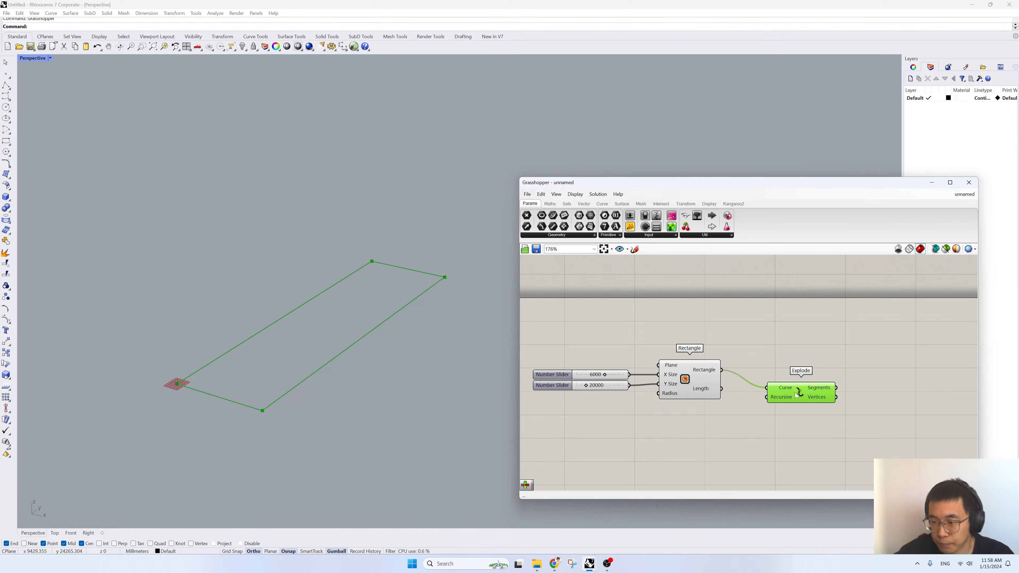
# - Add a List Item component after Explode and connect the Segments output to its List input
pyautogui.moveTo(799, 393); pyautogui.dragTo(718, 391, button='right')
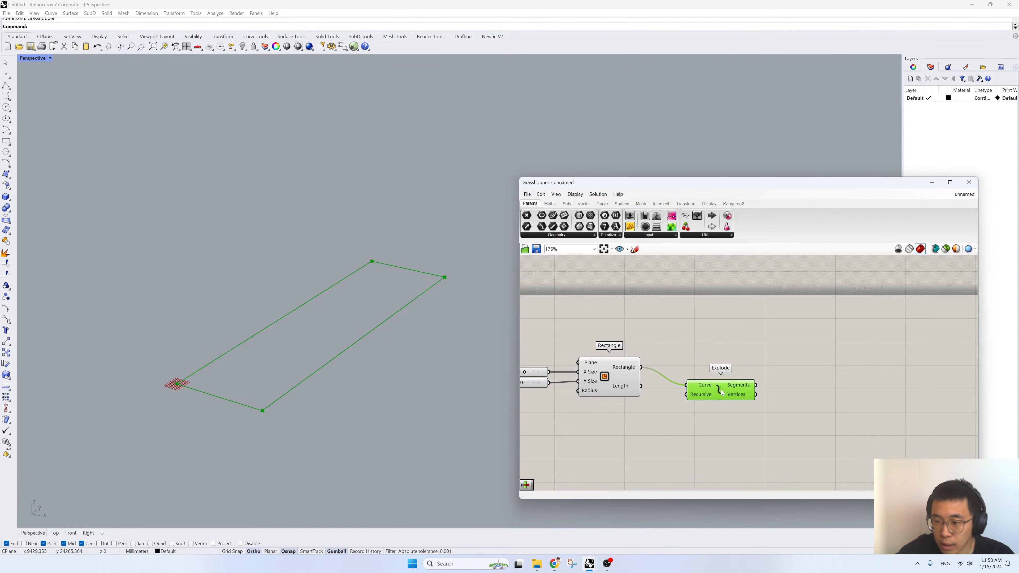
pyautogui.doubleClick(783, 404)
pyautogui.write('list item')
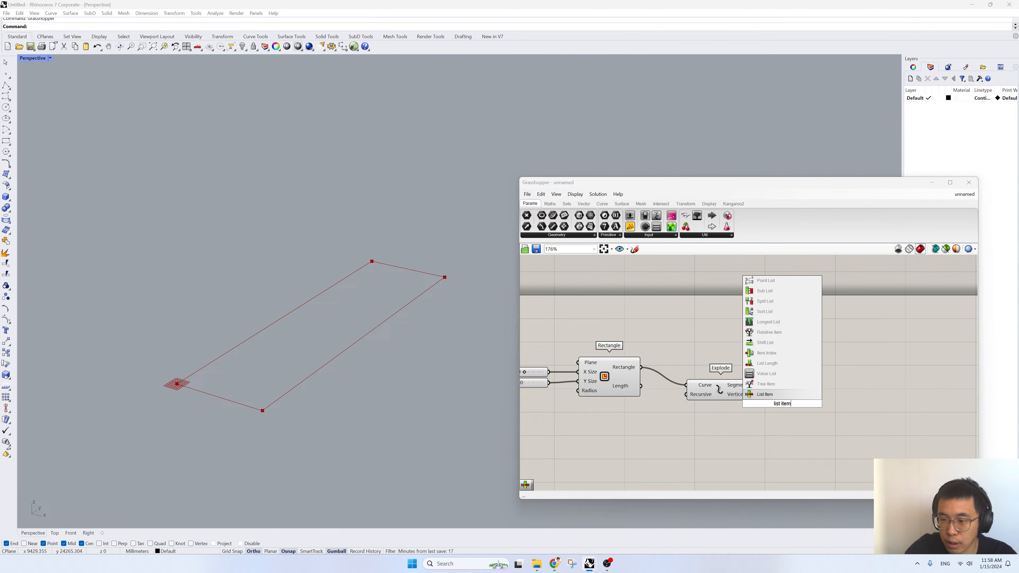
pyautogui.click(765, 301)
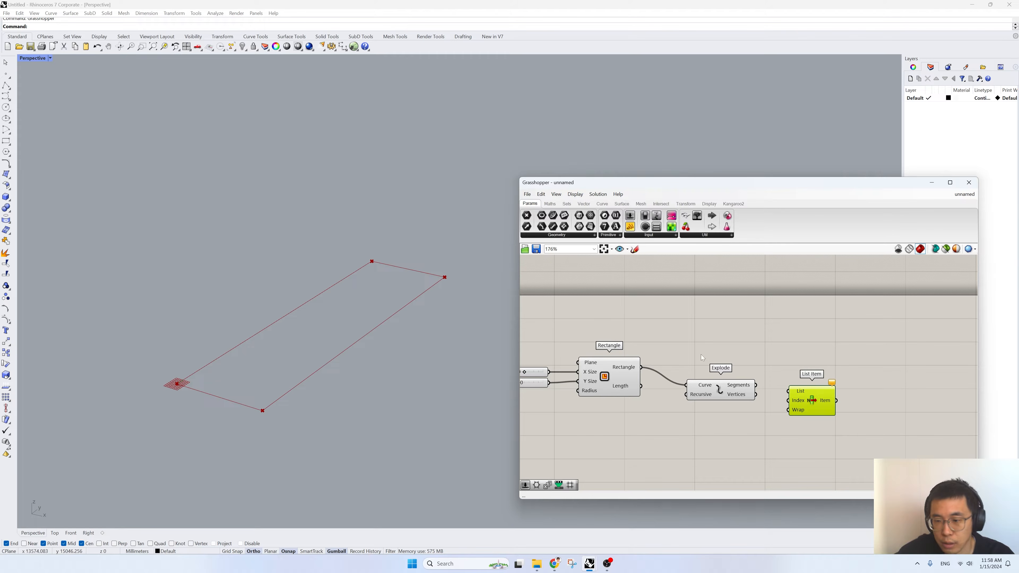
pyautogui.moveTo(757, 386); pyautogui.dragTo(789, 392)
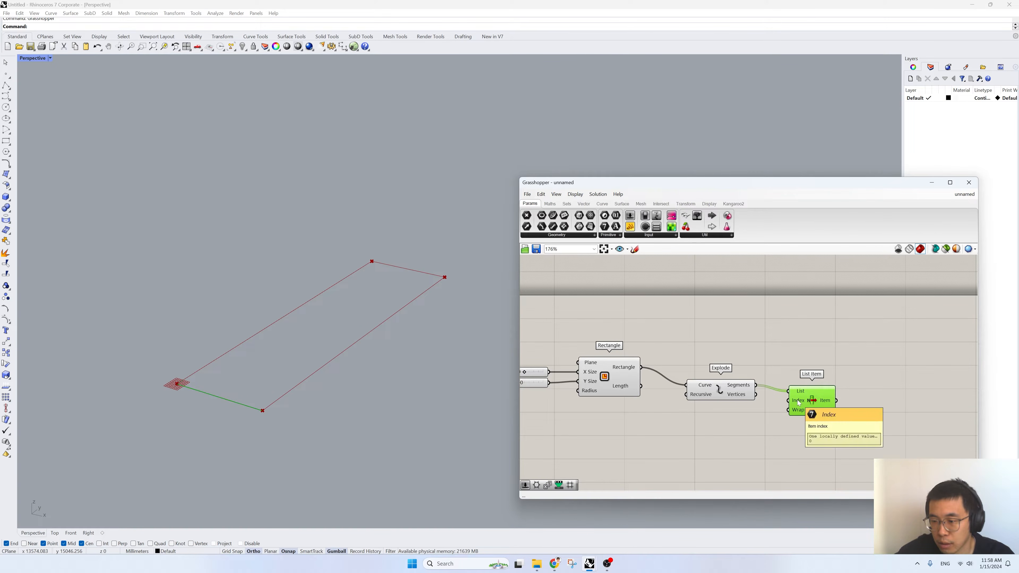
# - Create a number slider with value 1, connect it to List Item's Index input, and arrange the two components neatly
pyautogui.doubleClick(765, 422)
pyautogui.write('1')
pyautogui.press('Return')
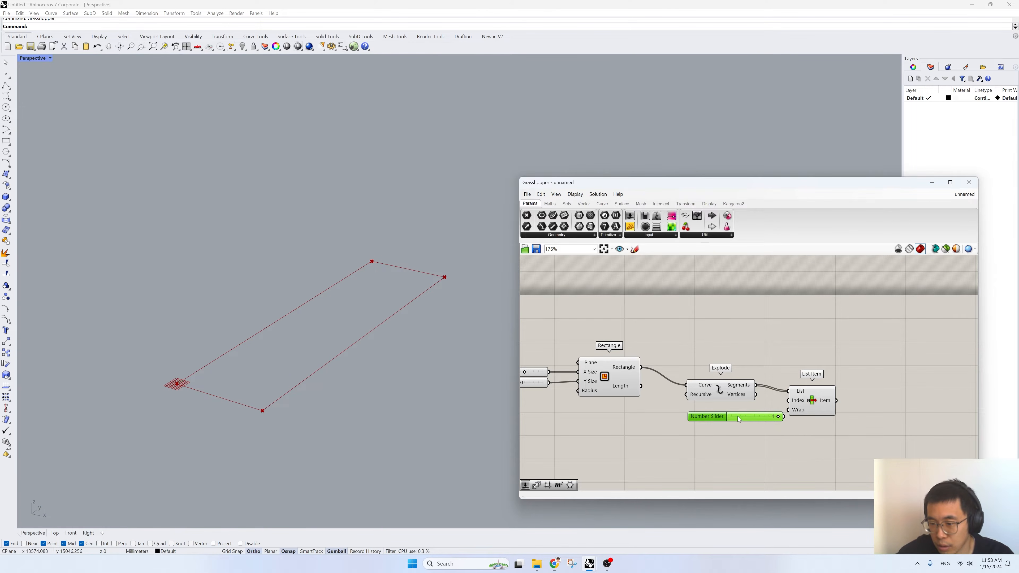
pyautogui.moveTo(785, 416); pyautogui.dragTo(822, 404)
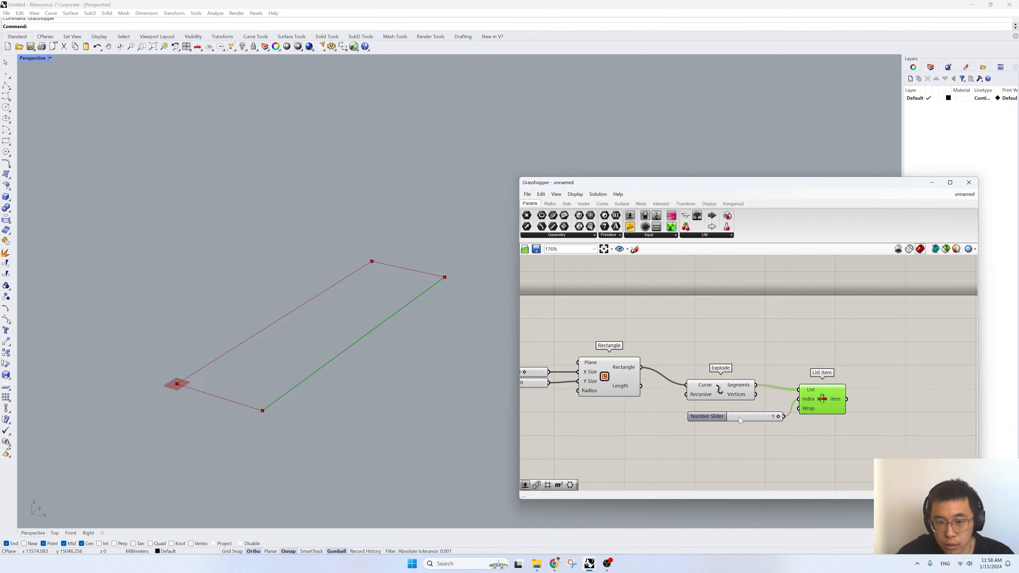
pyautogui.moveTo(755, 419); pyautogui.dragTo(734, 413)
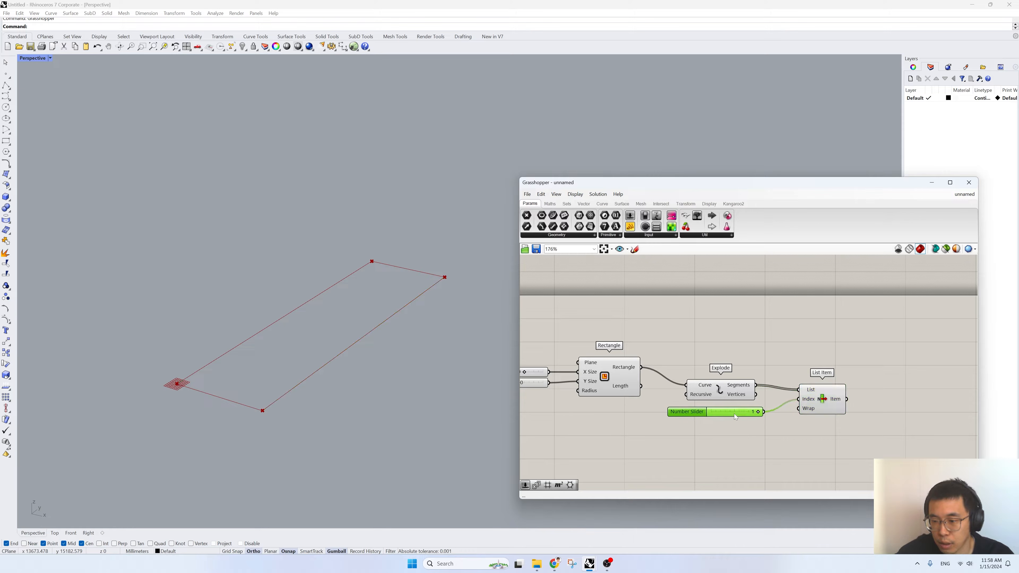
pyautogui.moveTo(824, 410); pyautogui.dragTo(816, 410)
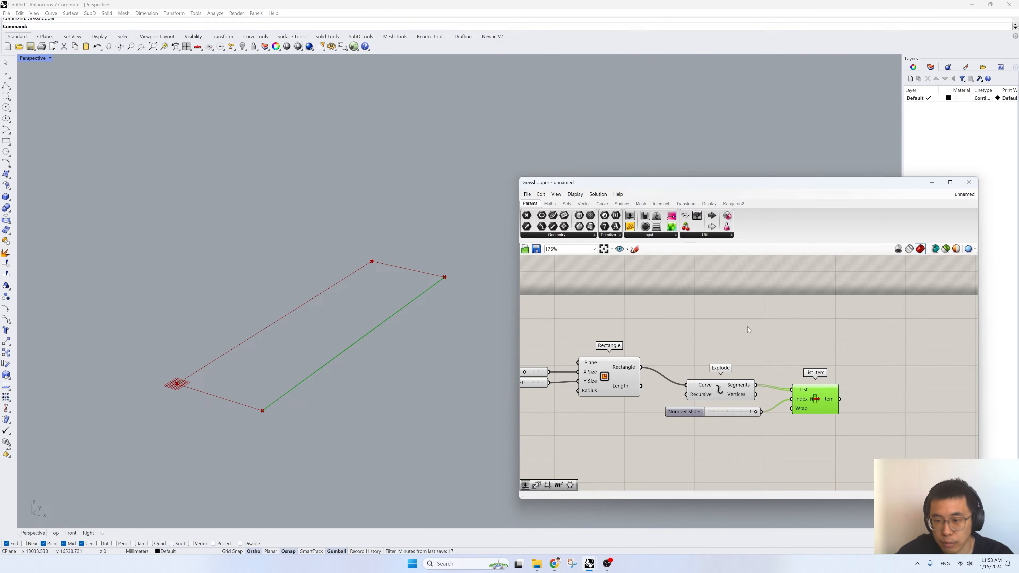
# - Add a Divide Curve component after List Item and connect the Item output to its Curve input
pyautogui.moveTo(766, 347); pyautogui.dragTo(620, 345, button='right')
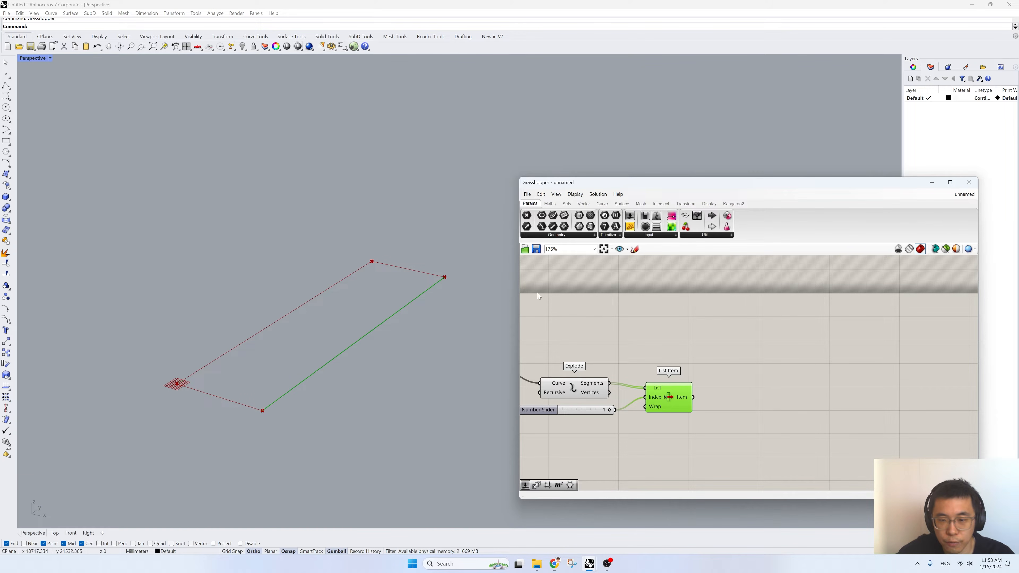
pyautogui.doubleClick(748, 389)
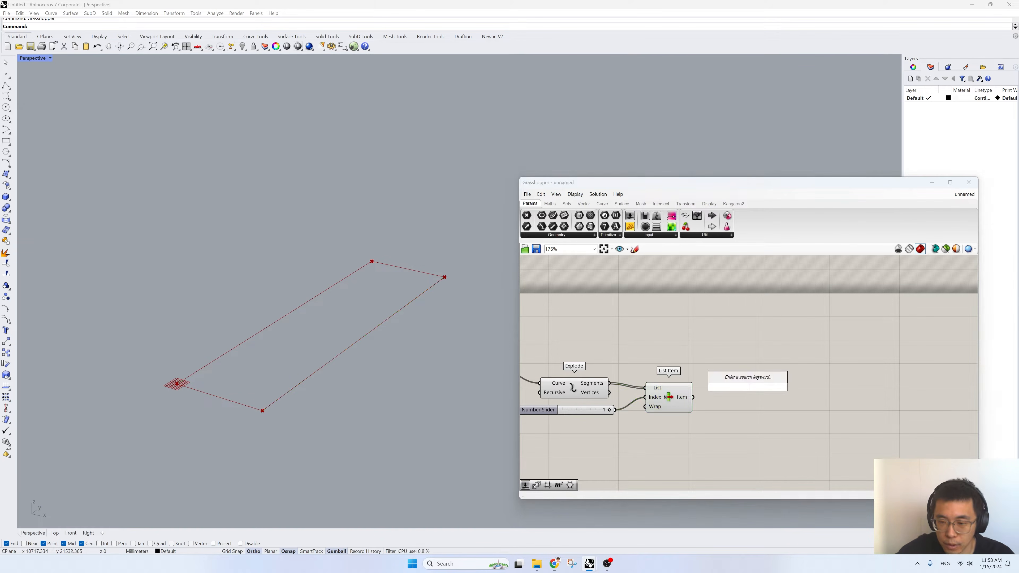
pyautogui.write('divide')
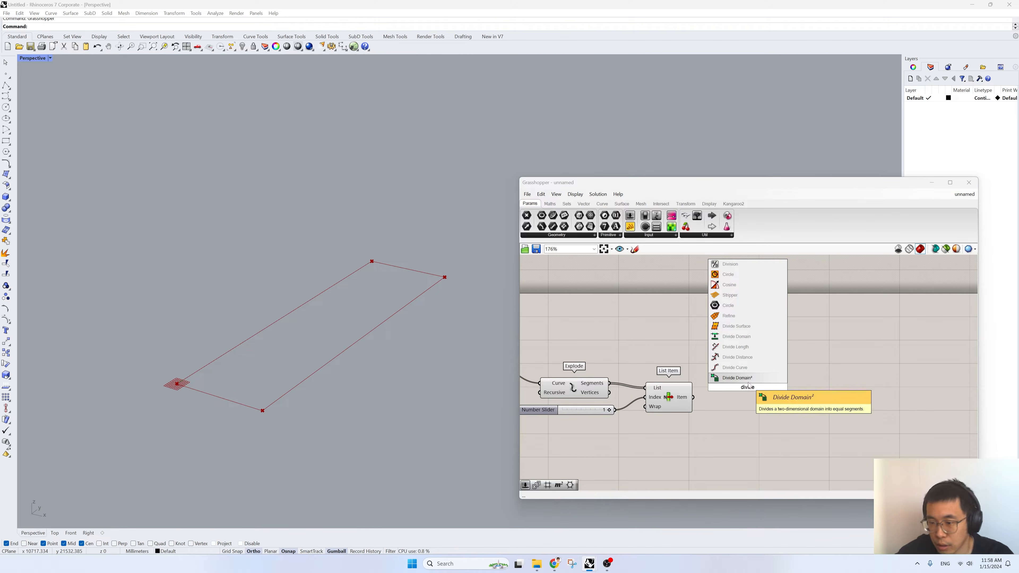
pyautogui.press('Up')
pyautogui.press('Return')
pyautogui.moveTo(714, 375); pyautogui.dragTo(716, 377)
pyautogui.moveTo(741, 390); pyautogui.dragTo(768, 405)
# - Create a number slider with value 100 and connect it to Divide Curve's Count input
pyautogui.click(724, 429)
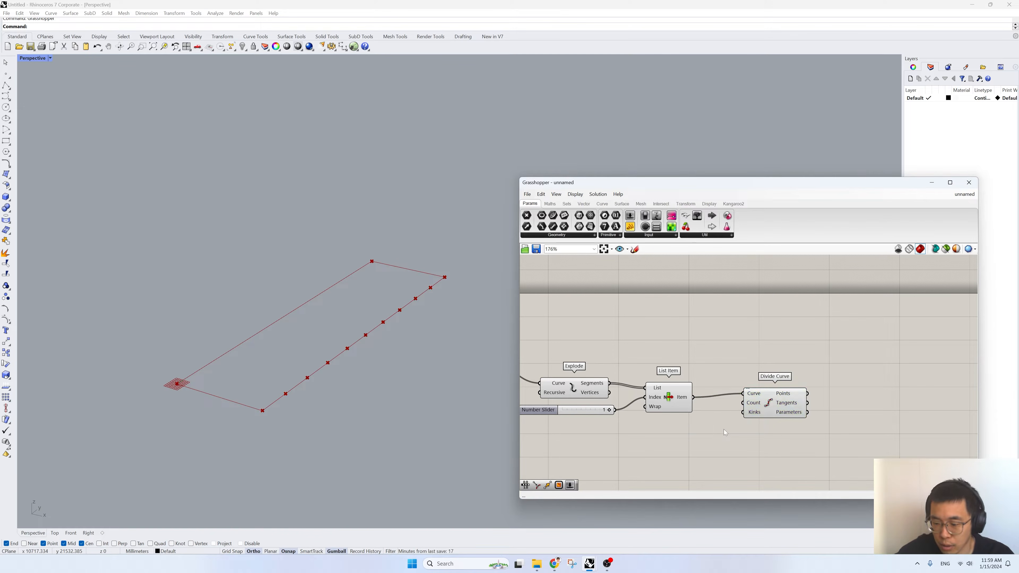
pyautogui.doubleClick(723, 429)
pyautogui.write('100')
pyautogui.press('Return')
pyautogui.moveTo(725, 432); pyautogui.dragTo(747, 406)
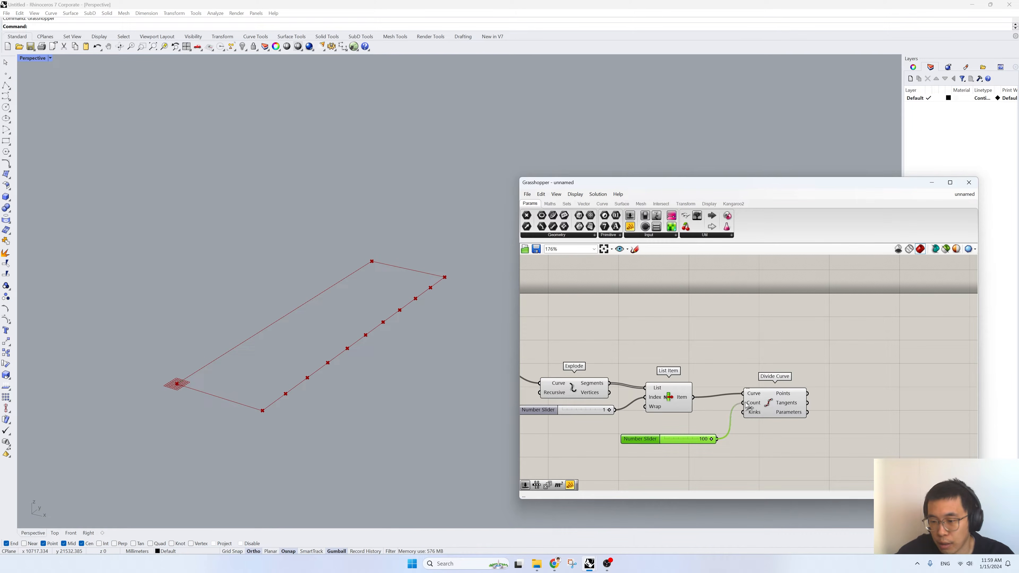
pyautogui.click(767, 410)
pyautogui.moveTo(767, 409); pyautogui.dragTo(691, 406, button='right')
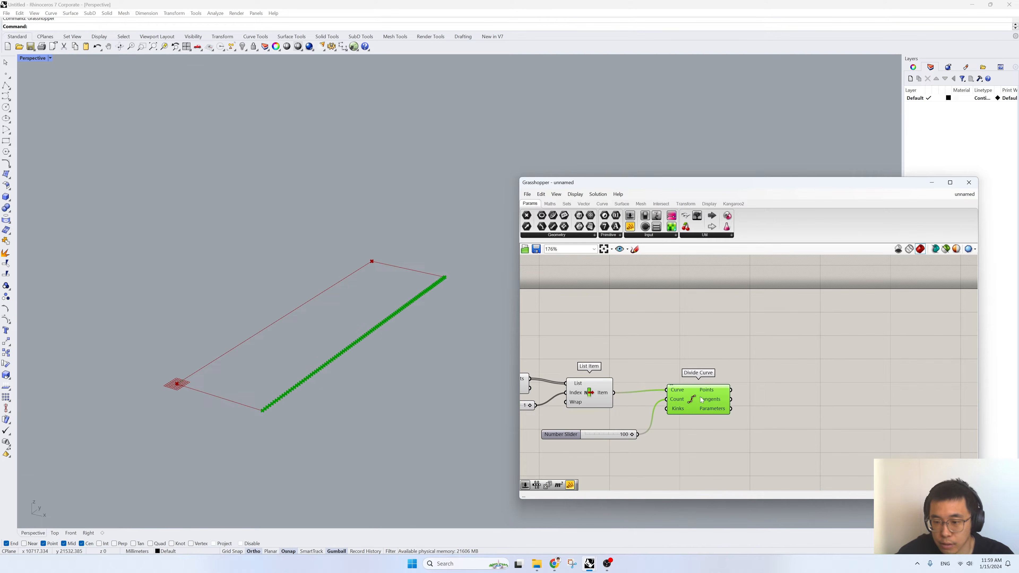
# - Add a Move component and connect Divide Curve's Points output to its Geometry input
pyautogui.moveTo(716, 392)
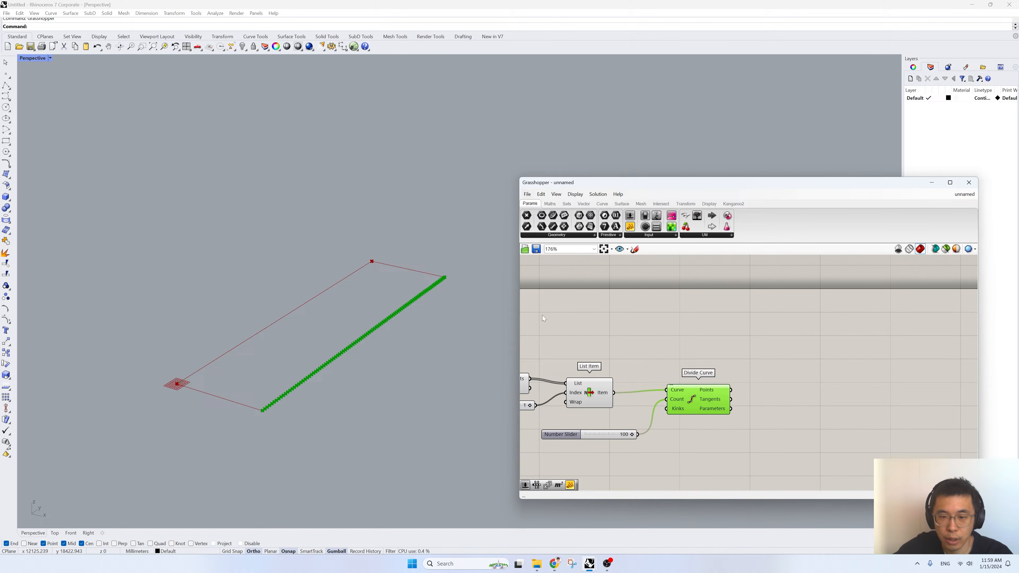
pyautogui.moveTo(522, 309); pyautogui.dragTo(603, 279, button='right')
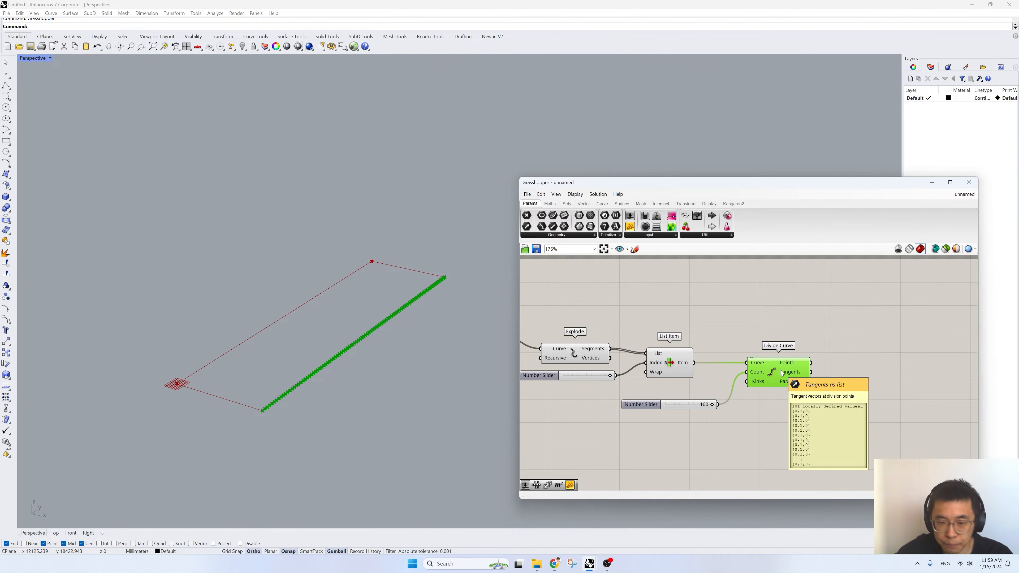
pyautogui.moveTo(865, 416); pyautogui.dragTo(820, 407, button='right')
pyautogui.doubleClick(822, 408)
pyautogui.write('move')
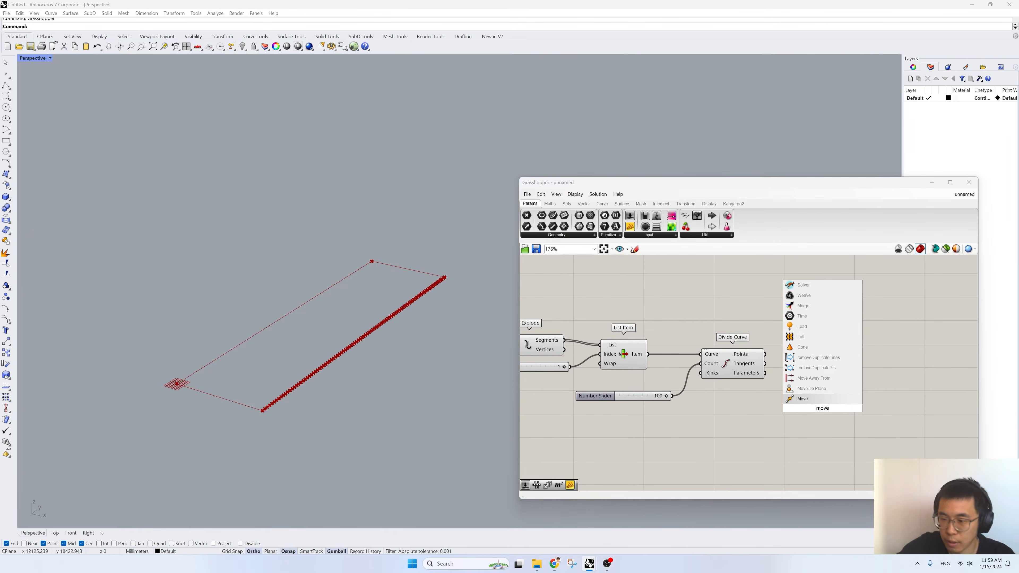
pyautogui.click(803, 398)
pyautogui.moveTo(765, 354); pyautogui.dragTo(843, 391)
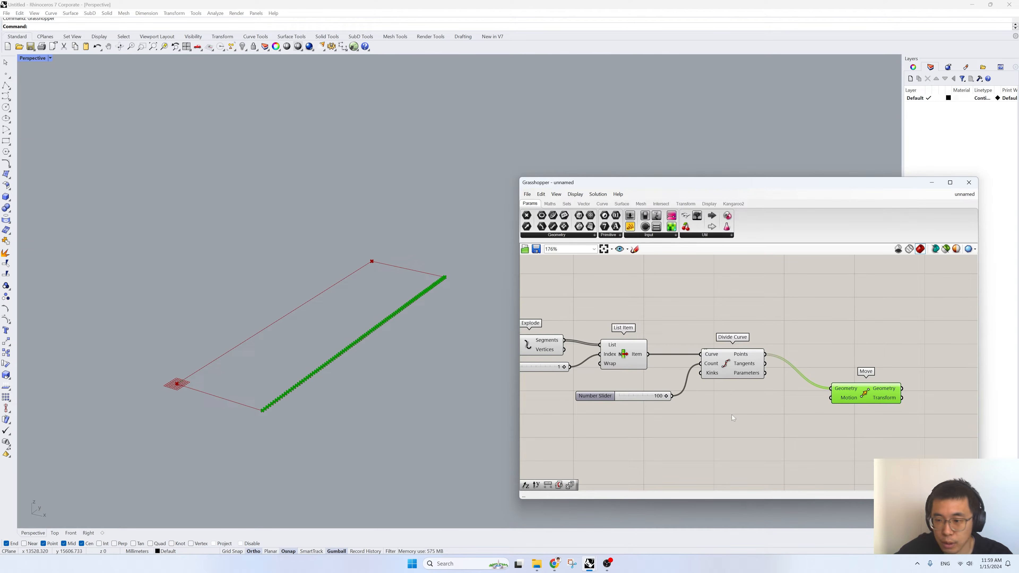
# - Create a 6000 number slider, feed it into a new Unit Z component, and use that vector as Move's Motion
pyautogui.doubleClick(736, 441)
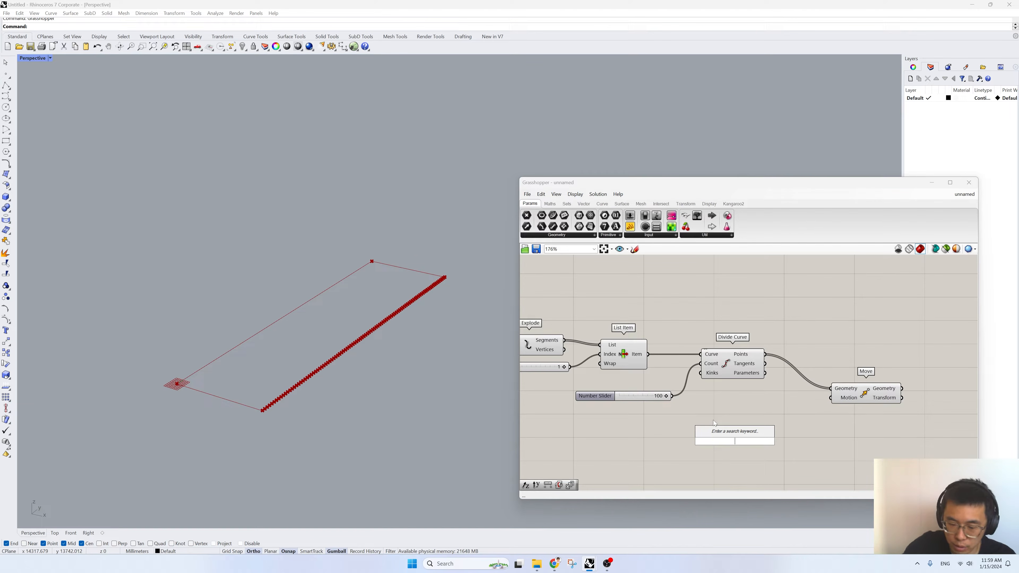
pyautogui.write('6000')
pyautogui.press('Return')
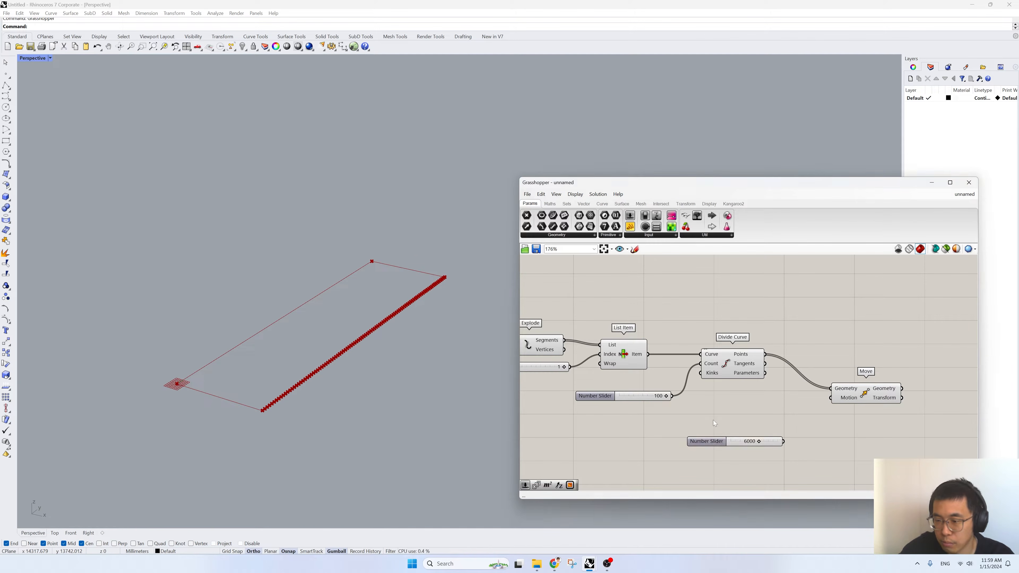
pyautogui.doubleClick(823, 423)
pyautogui.write('unit z')
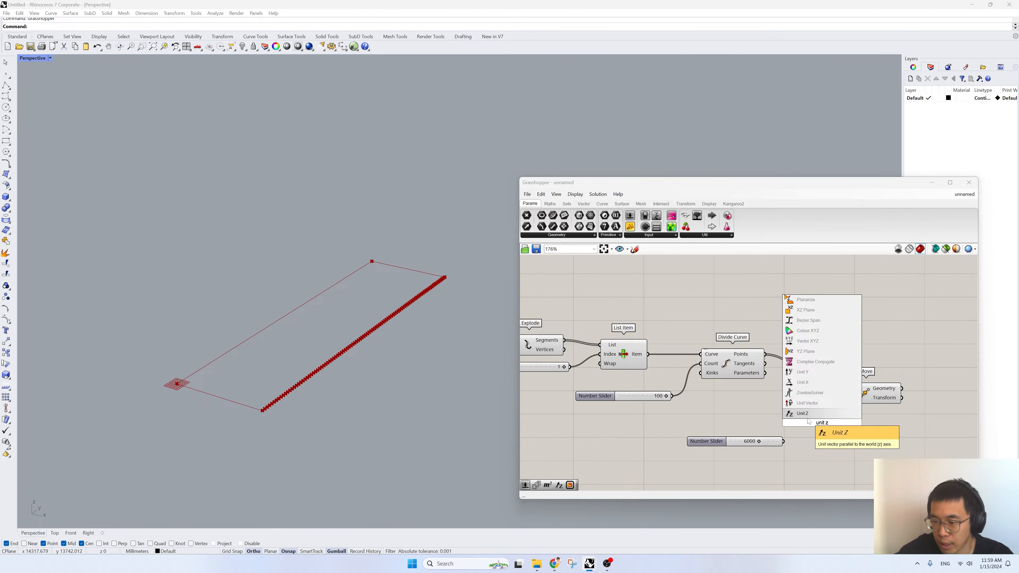
pyautogui.press('Return')
pyautogui.moveTo(783, 441); pyautogui.dragTo(893, 381)
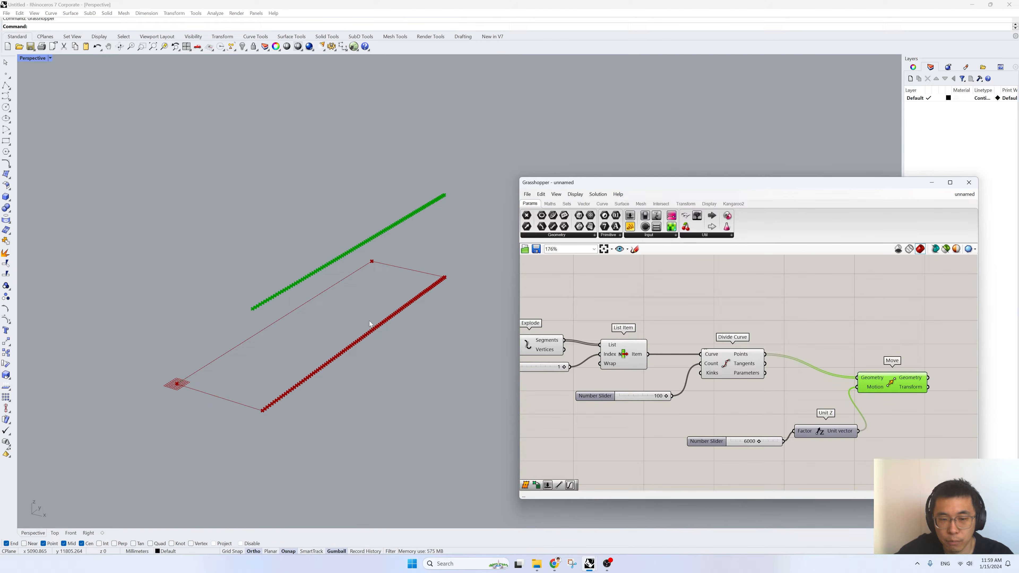
pyautogui.moveTo(797, 375); pyautogui.dragTo(699, 352, button='right')
pyautogui.moveTo(690, 431); pyautogui.dragTo(681, 421)
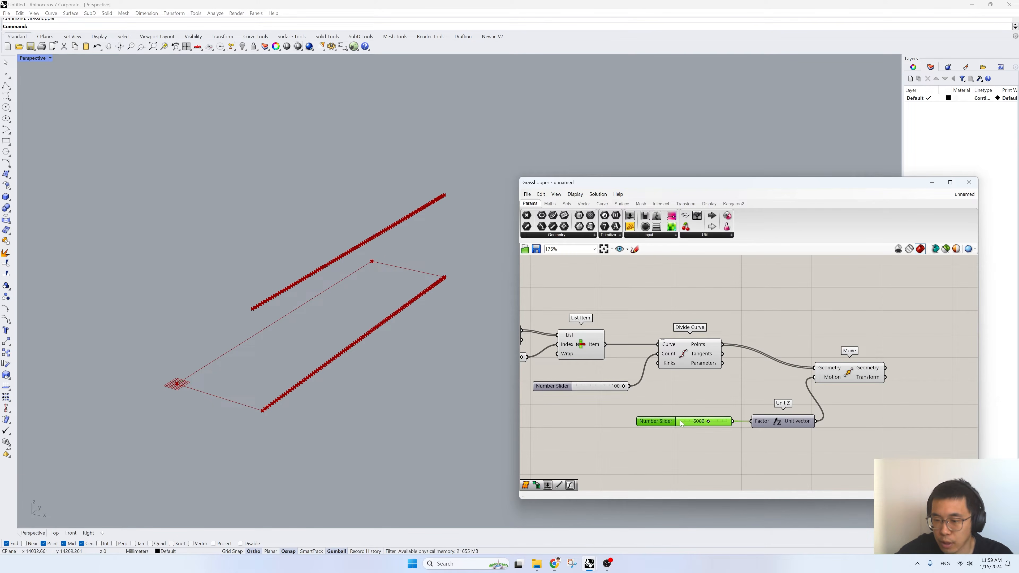
# - Duplicate the Move component below the original, keeping the same Points and Unit Z inputs
pyautogui.moveTo(720, 394); pyautogui.dragTo(647, 396, button='right')
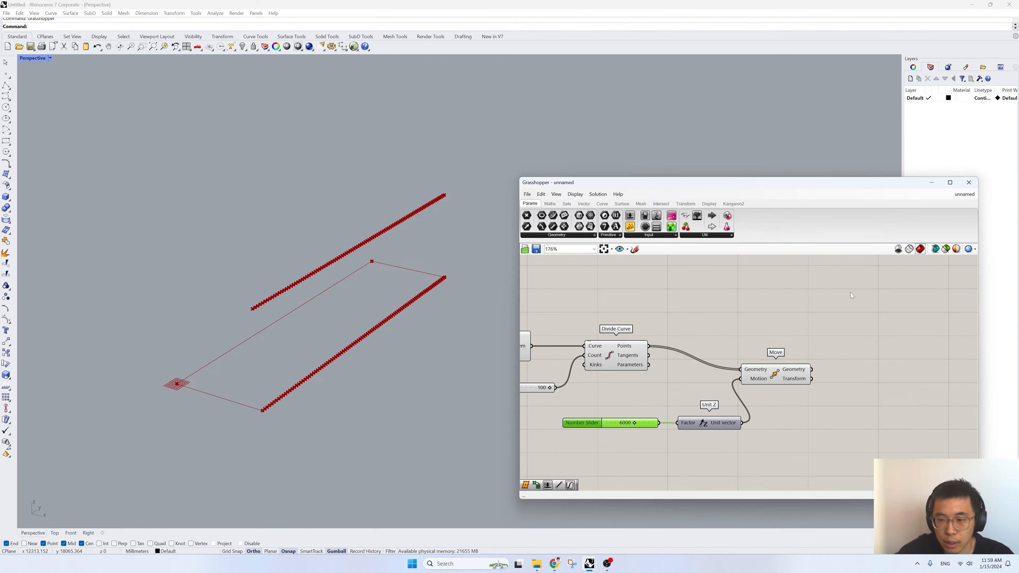
pyautogui.moveTo(796, 446); pyautogui.dragTo(812, 401, button='right')
pyautogui.click(797, 333)
pyautogui.keyDown('alt'); pyautogui.moveTo(796, 333); pyautogui.dragTo(845, 420); pyautogui.keyUp('alt')
pyautogui.moveTo(810, 443); pyautogui.dragTo(839, 398, button='right')
# - Add a Graph Mapper component below the Unit Z component, near the duplicated Move
pyautogui.doubleClick(810, 416)
pyautogui.write('graph')
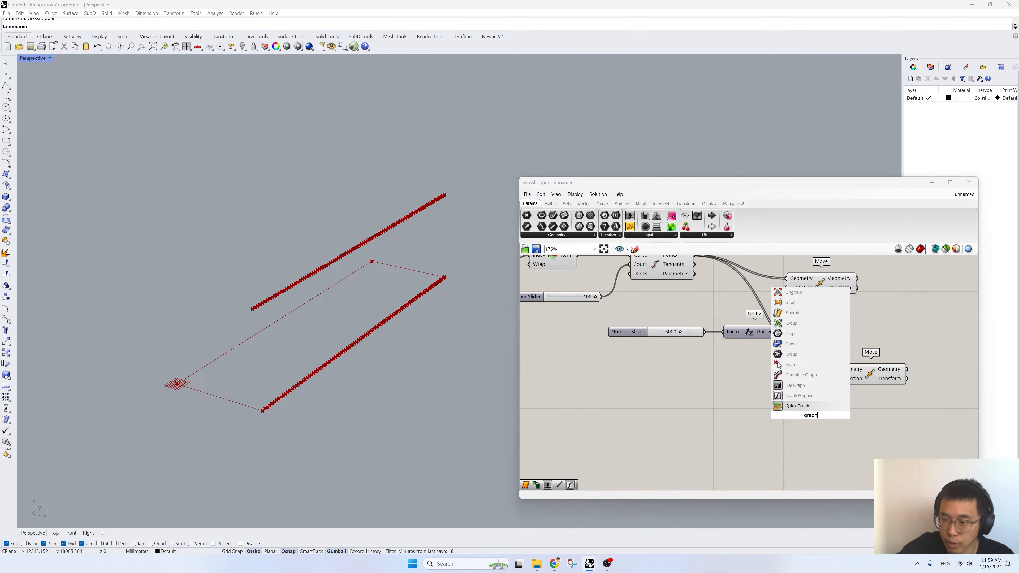
pyautogui.click(812, 397)
pyautogui.moveTo(811, 408); pyautogui.dragTo(768, 415)
# - Add a Range component before the Graph Mapper and connect the 100 division-count slider to its Steps input
pyautogui.moveTo(619, 412); pyautogui.dragTo(688, 425, button='right')
pyautogui.doubleClick(676, 425)
pyautogui.write('range')
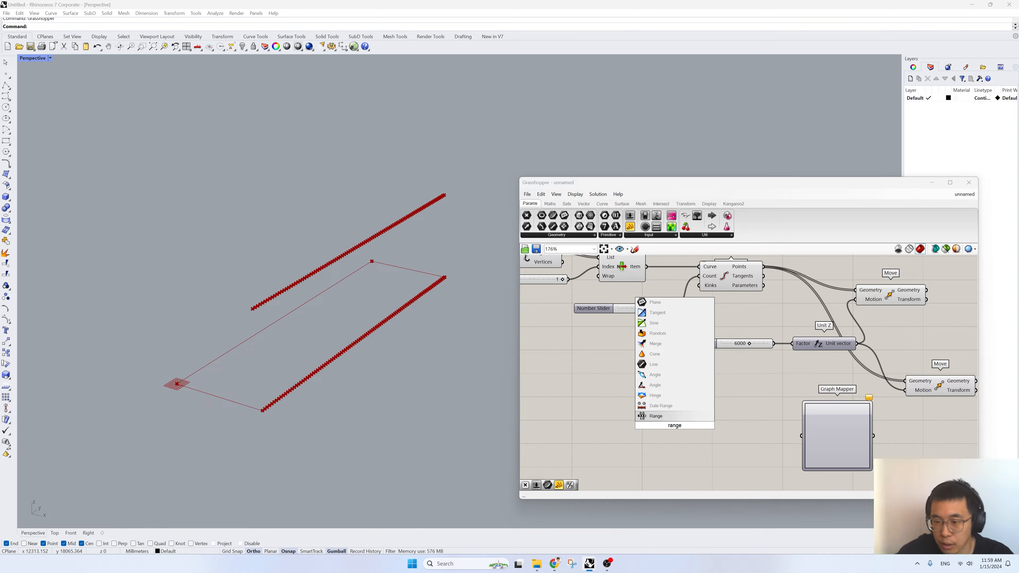
pyautogui.press('Return')
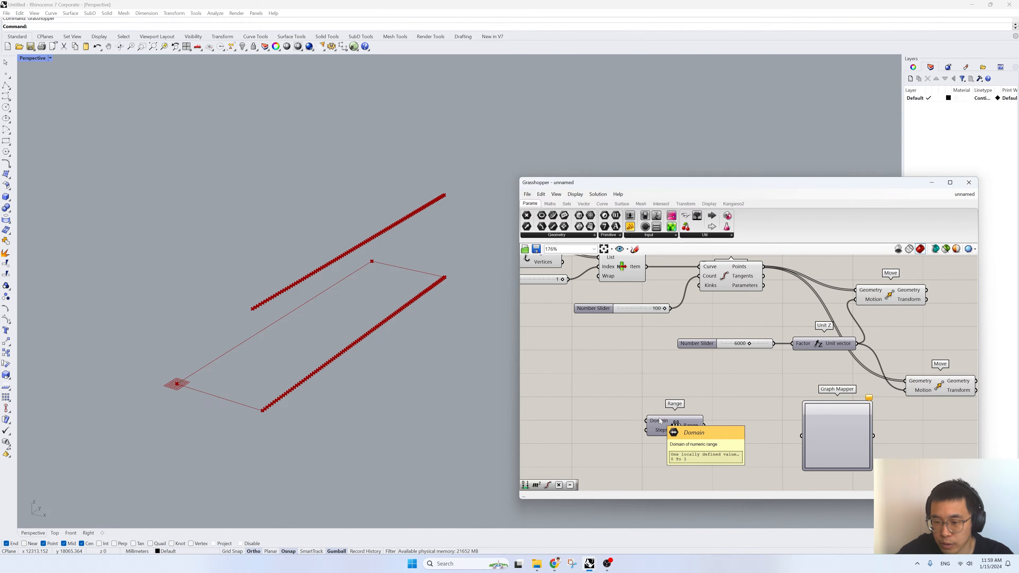
pyautogui.moveTo(679, 425); pyautogui.dragTo(740, 429)
pyautogui.moveTo(609, 409); pyautogui.dragTo(728, 434, button='right')
pyautogui.scroll(-1, 728, 434)
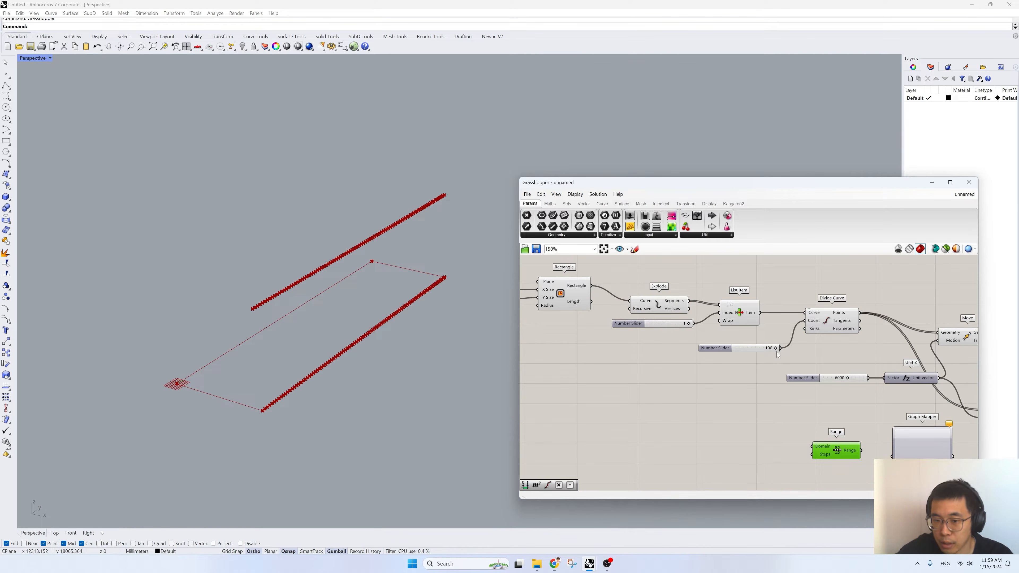
pyautogui.moveTo(781, 351); pyautogui.dragTo(816, 456)
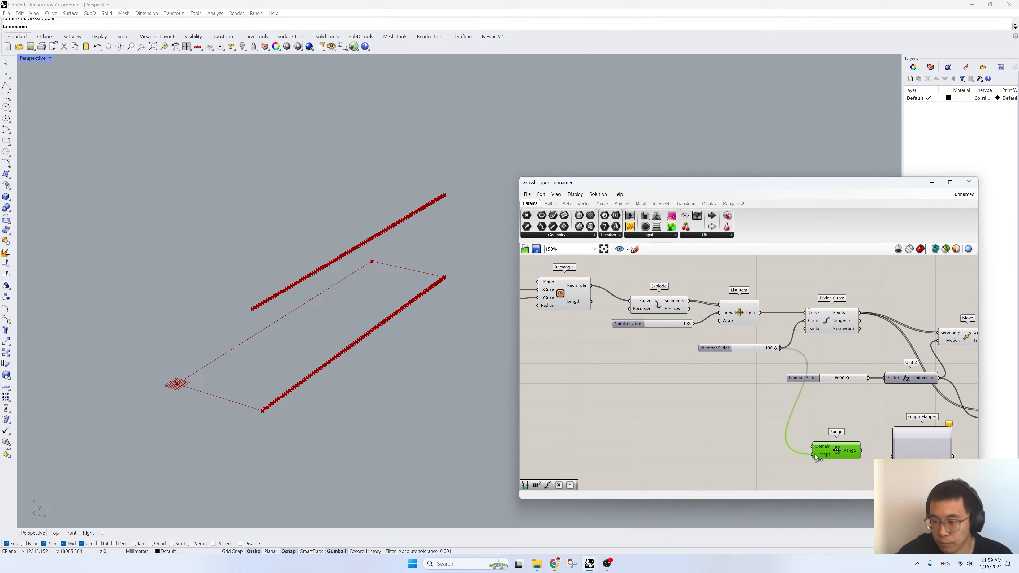
# - Set the Graph Mapper's graph type to Bezier
pyautogui.moveTo(845, 456); pyautogui.dragTo(712, 418, button='right')
pyautogui.moveTo(747, 410)
pyautogui.click(779, 406)
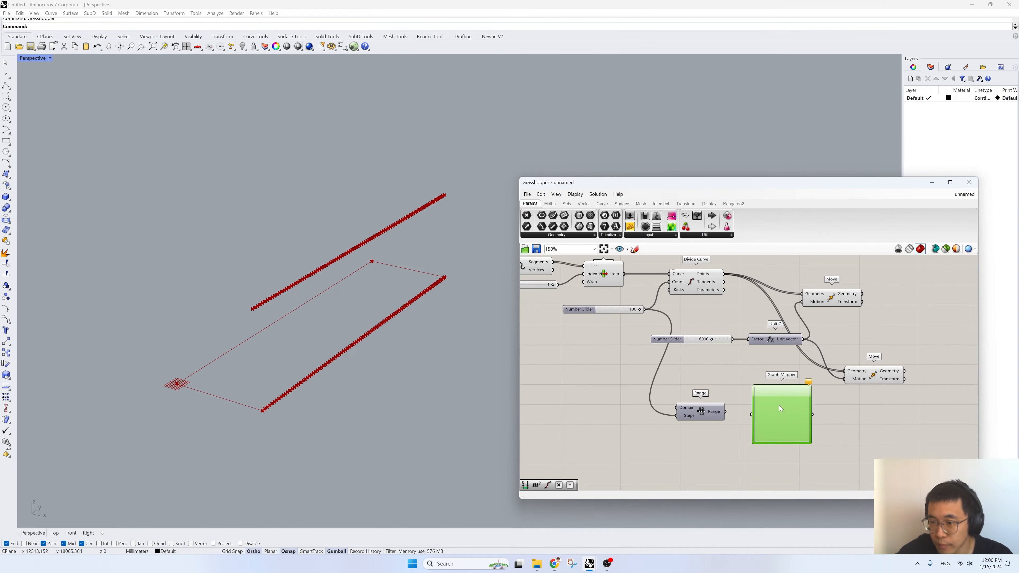
pyautogui.rightClick(772, 412)
pyautogui.moveTo(800, 499)
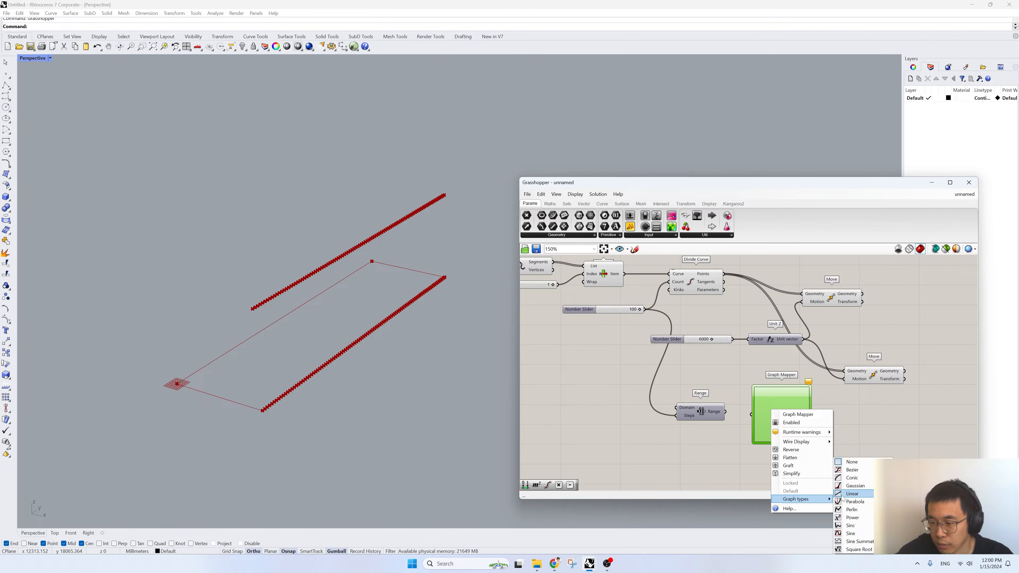
pyautogui.click(854, 470)
pyautogui.scroll(1, 775, 426)
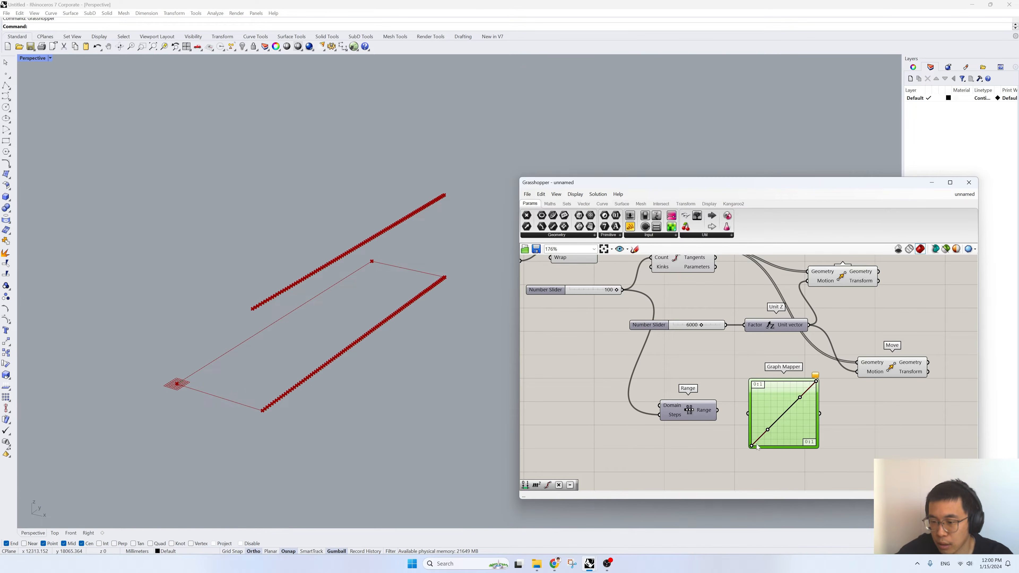
# - Reshape the Graph Mapper's Bezier curve into a gentle arc with a raised start and a lowered end
pyautogui.moveTo(768, 432); pyautogui.dragTo(772, 411)
pyautogui.moveTo(817, 382); pyautogui.dragTo(817, 409)
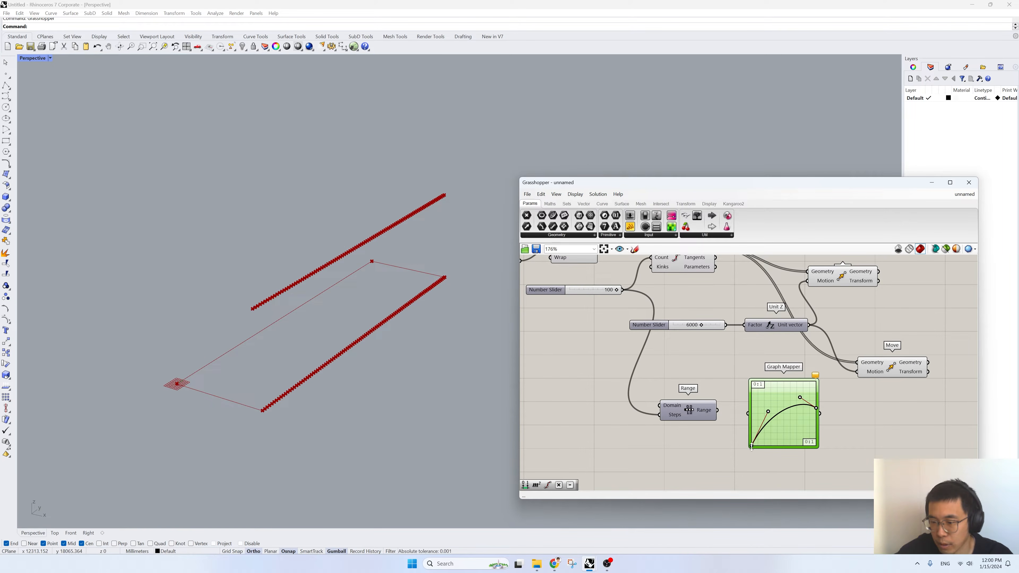
pyautogui.moveTo(752, 446); pyautogui.dragTo(816, 401)
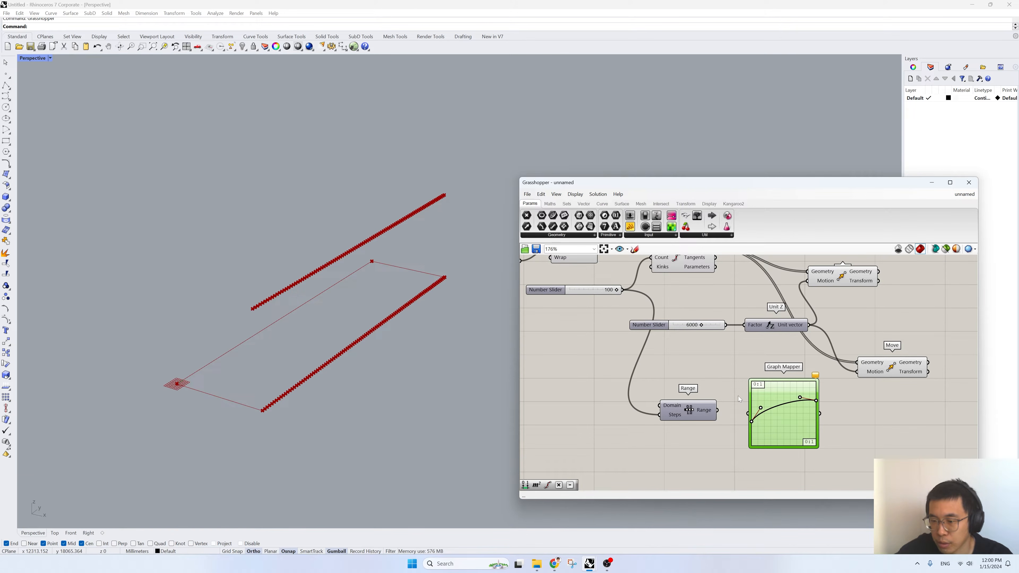
# - Move the Range component slightly and connect its Range output to the Graph Mapper's input
pyautogui.moveTo(704, 415)
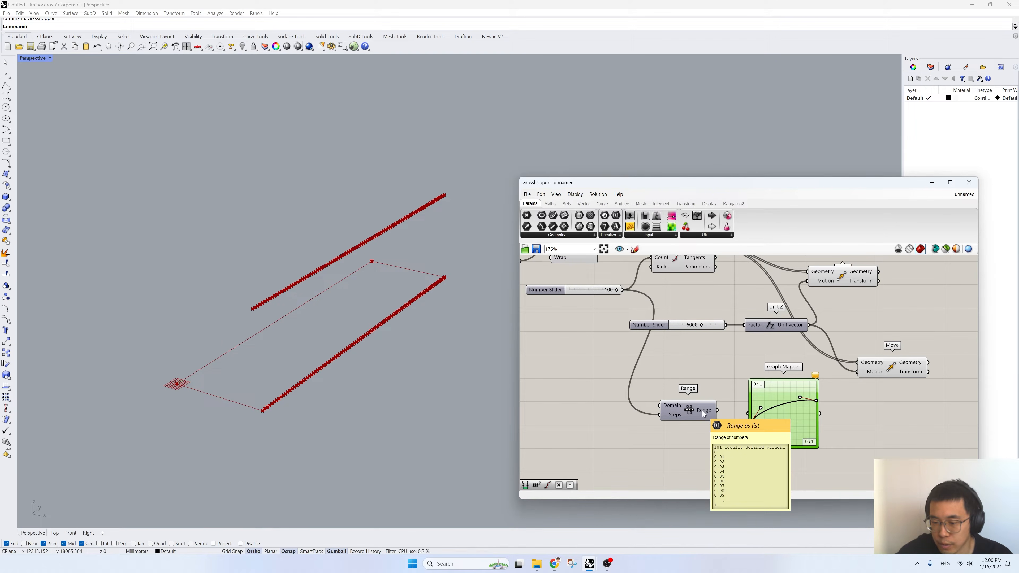
pyautogui.moveTo(721, 415)
pyautogui.mouseDown()
pyautogui.moveTo(744, 417)
pyautogui.moveTo(710, 416)
pyautogui.mouseUp()
pyautogui.moveTo(739, 408); pyautogui.dragTo(653, 404, button='right')
# - Add a Multiplication component after the Graph Mapper, feeding it the mapped values as A and the 6000 slider as B
pyautogui.click(784, 439)
pyautogui.doubleClick(784, 438)
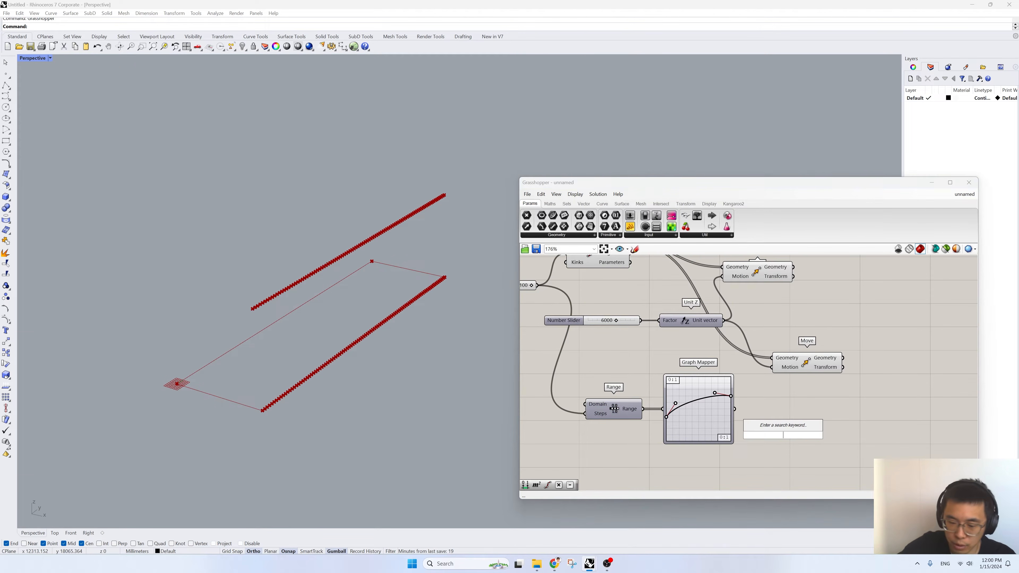
pyautogui.write('*')
pyautogui.press('Return')
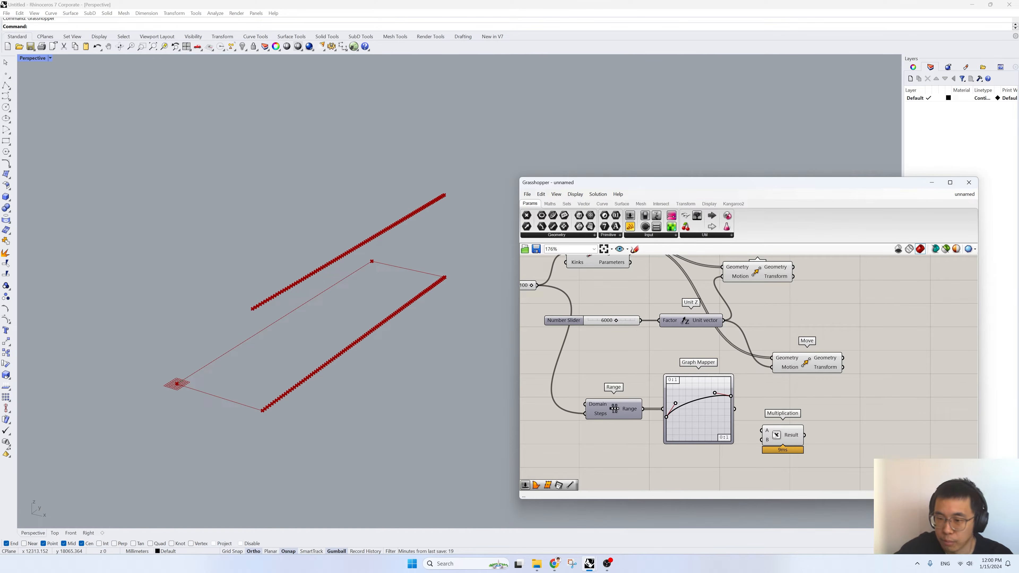
pyautogui.moveTo(641, 320); pyautogui.dragTo(762, 440)
pyautogui.moveTo(780, 441); pyautogui.dragTo(774, 421)
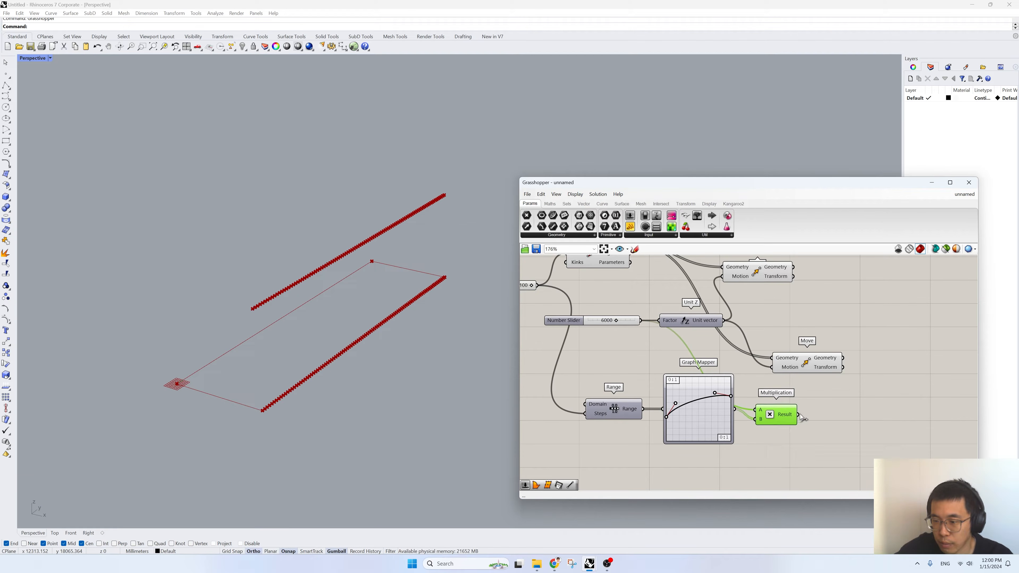
# - Space the two Move components farther from their inputs and duplicate the Unit Z component beside the Multiplication
pyautogui.moveTo(811, 372); pyautogui.dragTo(867, 356)
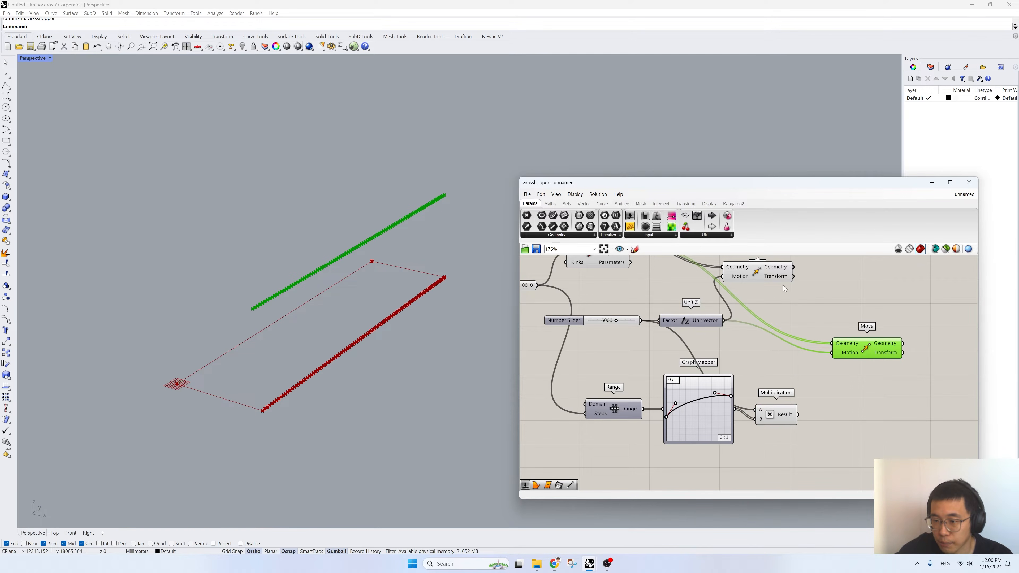
pyautogui.moveTo(776, 263); pyautogui.dragTo(756, 306, button='right')
pyautogui.moveTo(756, 306); pyautogui.dragTo(887, 282)
pyautogui.click(667, 366)
pyautogui.keyDown('alt'); pyautogui.moveTo(675, 367); pyautogui.dragTo(841, 451); pyautogui.keyUp('alt')
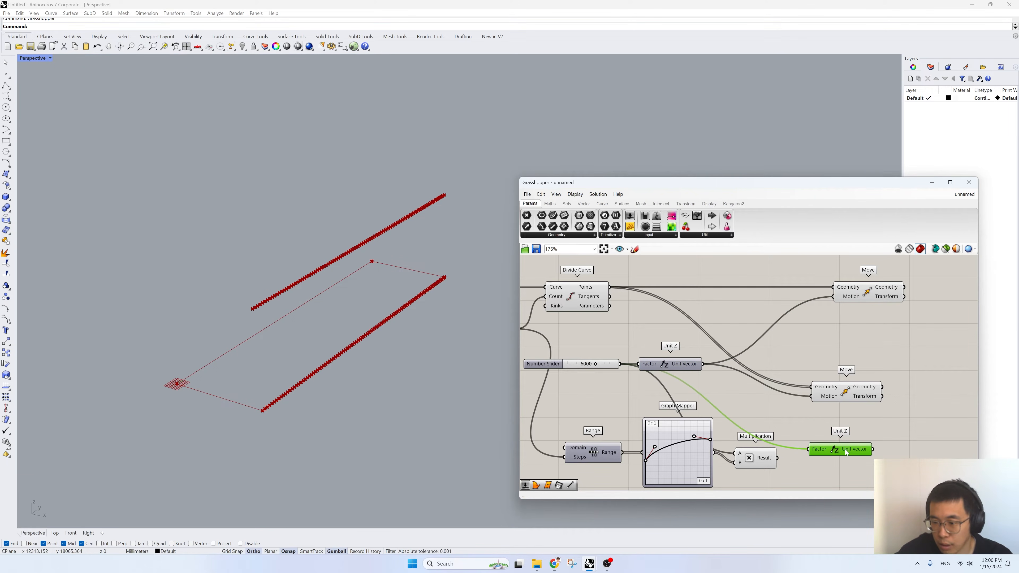
# - Connect the Multiplication result to the duplicate Unit Z's Factor and its Unit vector to the lower Move's Motion, repositioning that Move
pyautogui.keyDown('shift'); pyautogui.moveTo(778, 459); pyautogui.dragTo(807, 450); pyautogui.keyUp('shift')
pyautogui.moveTo(874, 449); pyautogui.dragTo(811, 396)
pyautogui.moveTo(844, 393); pyautogui.dragTo(883, 386)
# - Lower both ends of the Graph Mapper's Bezier curve and adjust its handles so it rises quickly and flattens
pyautogui.moveTo(293, 396); pyautogui.dragTo(273, 362, button='right')
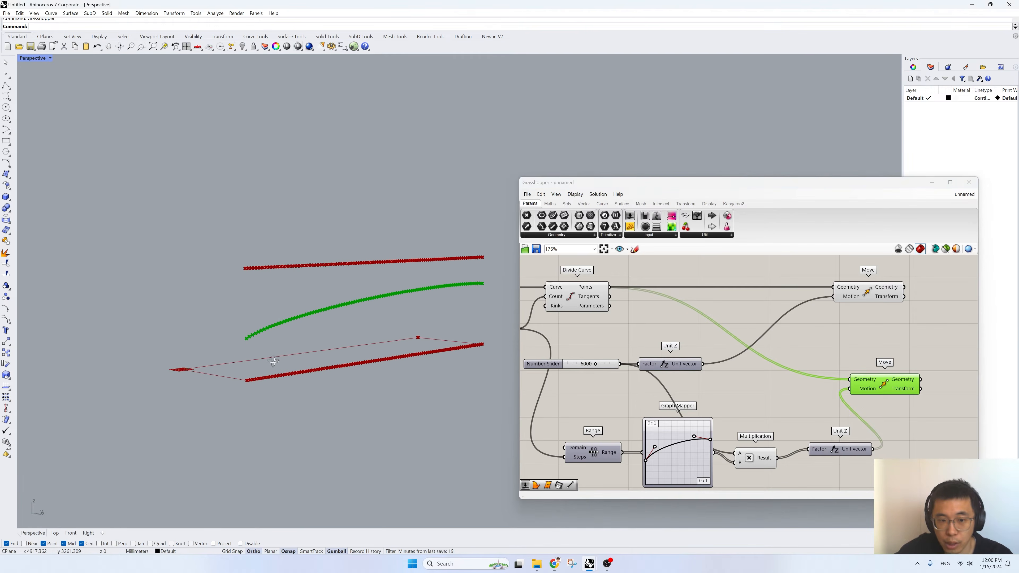
pyautogui.moveTo(311, 329); pyautogui.dragTo(268, 360, button='right')
pyautogui.moveTo(689, 386); pyautogui.dragTo(710, 382, button='right')
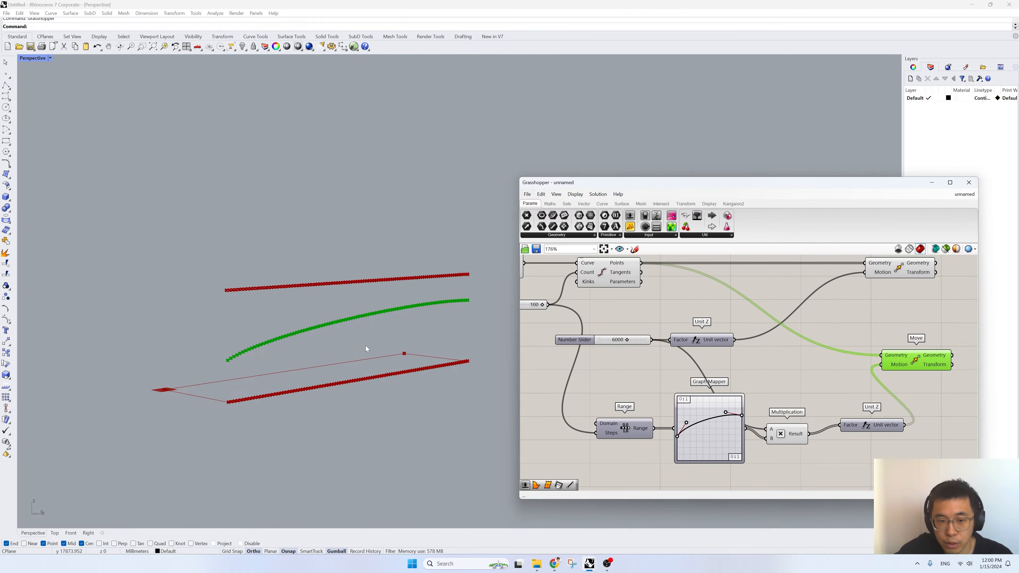
pyautogui.moveTo(677, 437); pyautogui.dragTo(677, 450)
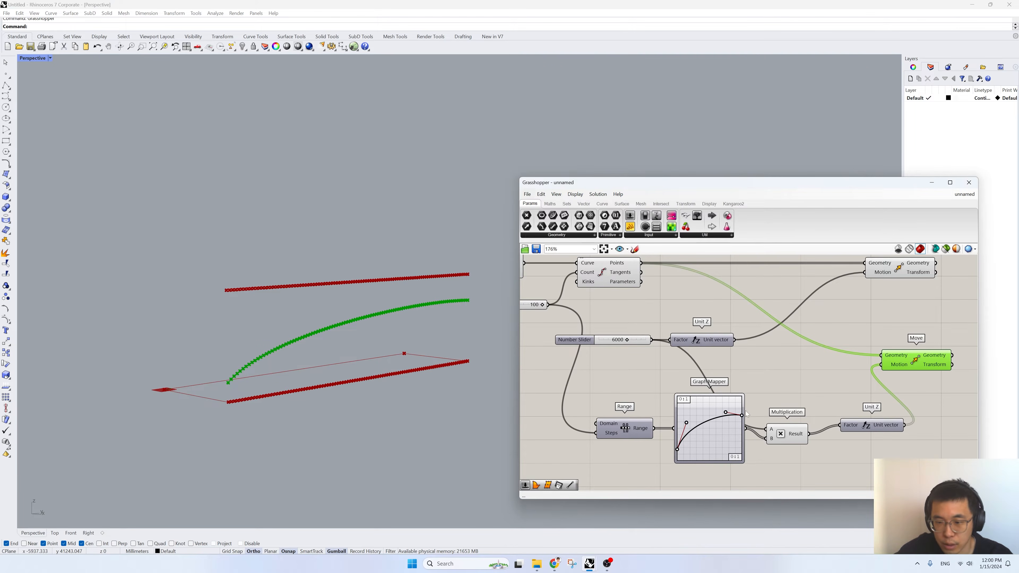
pyautogui.moveTo(742, 416); pyautogui.dragTo(742, 438)
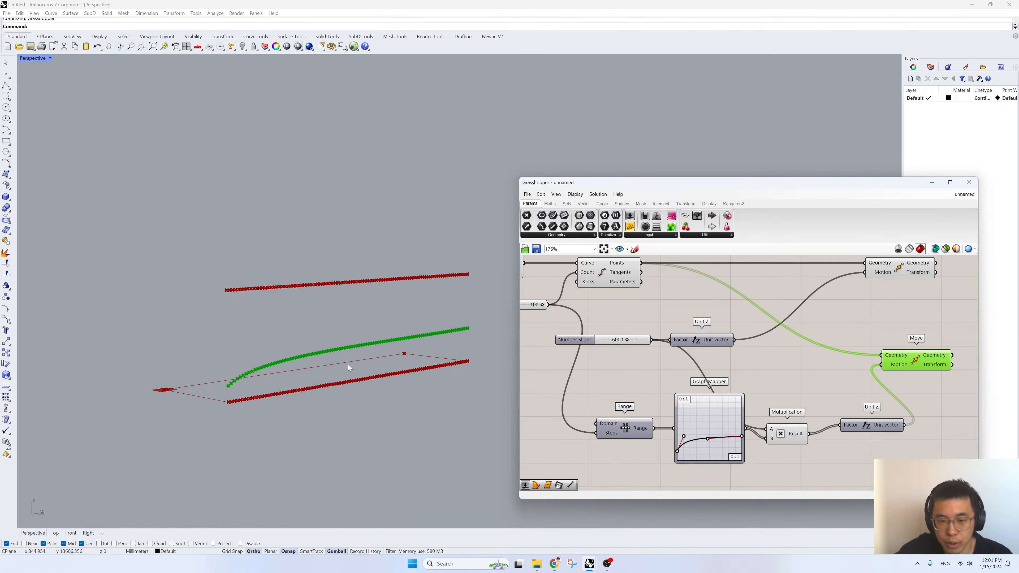
pyautogui.moveTo(709, 439); pyautogui.dragTo(708, 438)
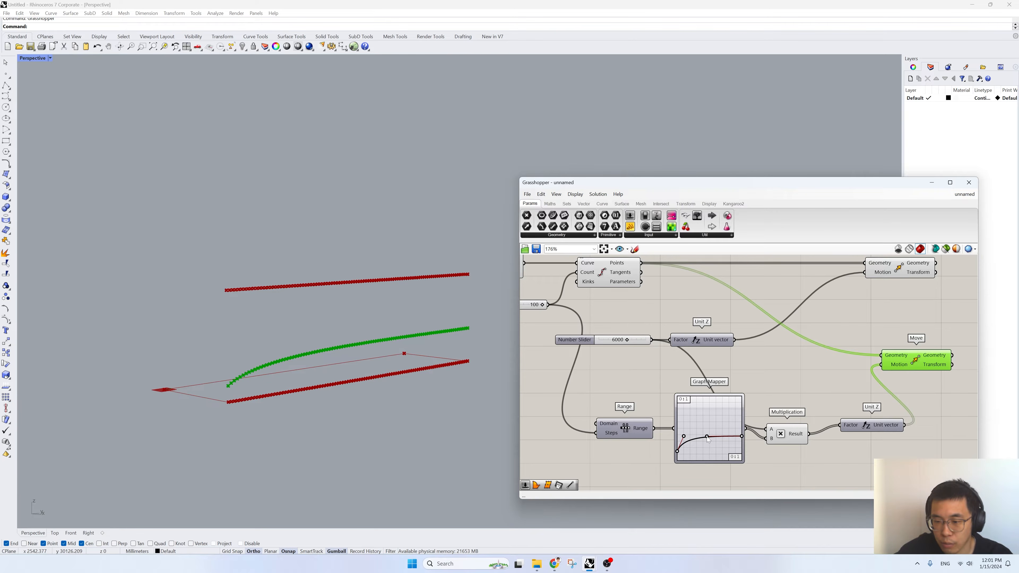
# - Align the two Move components vertically on the canvas
pyautogui.moveTo(897, 362); pyautogui.dragTo(704, 399, button='right')
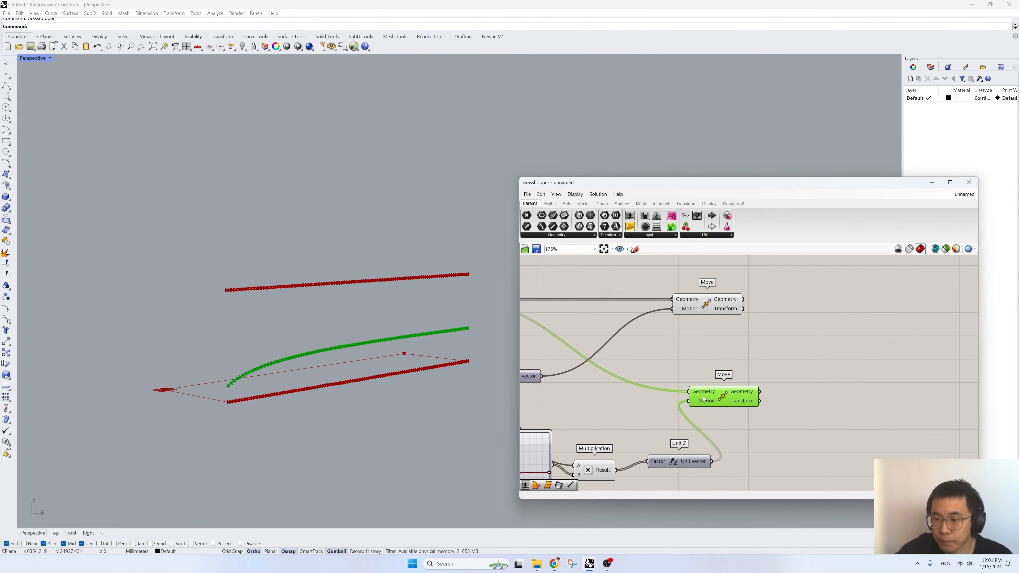
pyautogui.moveTo(721, 313); pyautogui.dragTo(733, 313)
pyautogui.moveTo(730, 396); pyautogui.dragTo(732, 295)
# - Add a Line component, using the upper Move's Geometry as Start Point and the lower Move's Geometry as End Point
pyautogui.moveTo(831, 329); pyautogui.dragTo(719, 351, button='right')
pyautogui.doubleClick(720, 354)
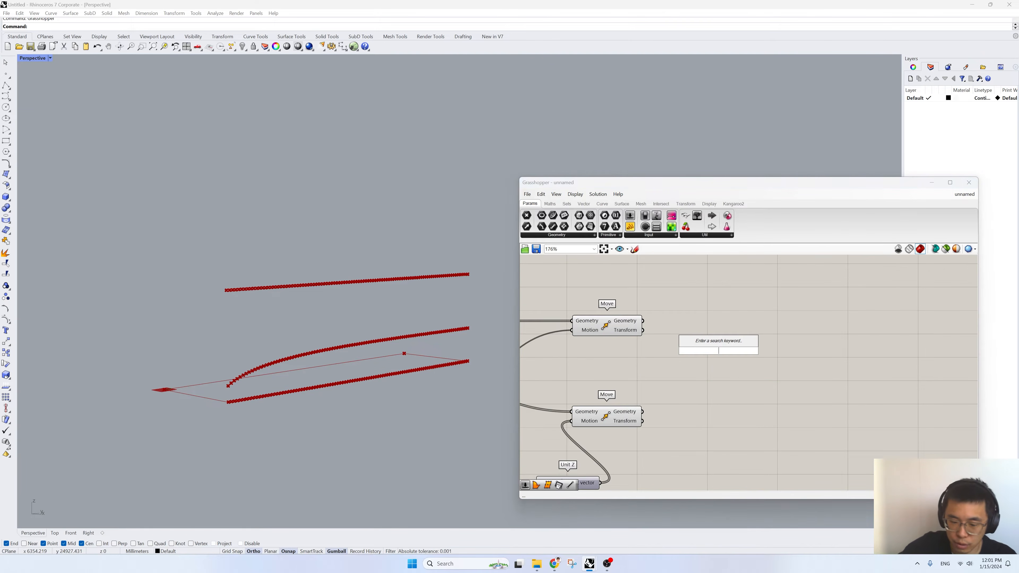
pyautogui.write('line')
pyautogui.click(714, 342)
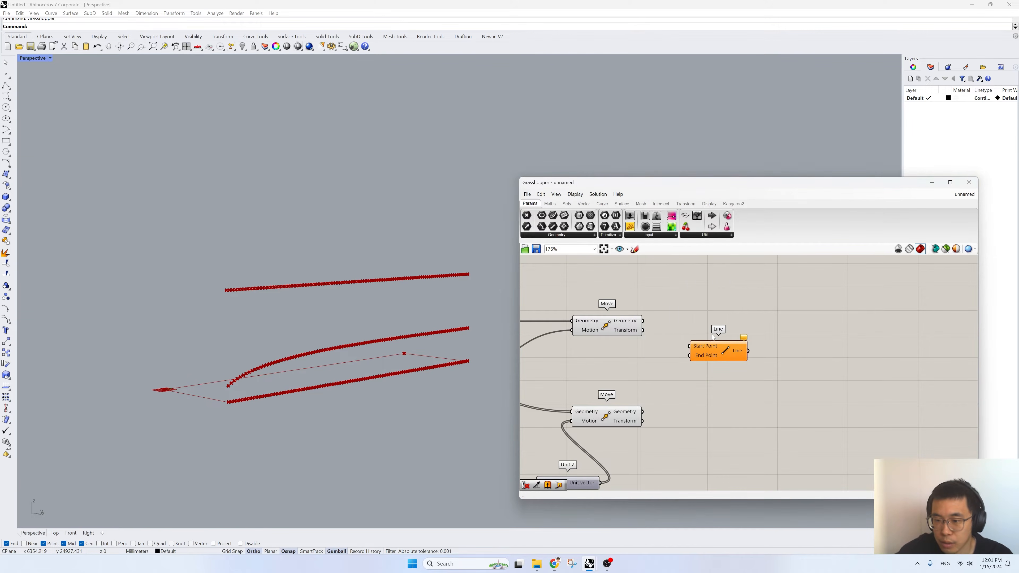
pyautogui.moveTo(643, 321); pyautogui.dragTo(689, 346)
pyautogui.moveTo(643, 412)
pyautogui.mouseDown()
pyautogui.moveTo(690, 355)
pyautogui.moveTo(737, 351)
pyautogui.mouseUp()
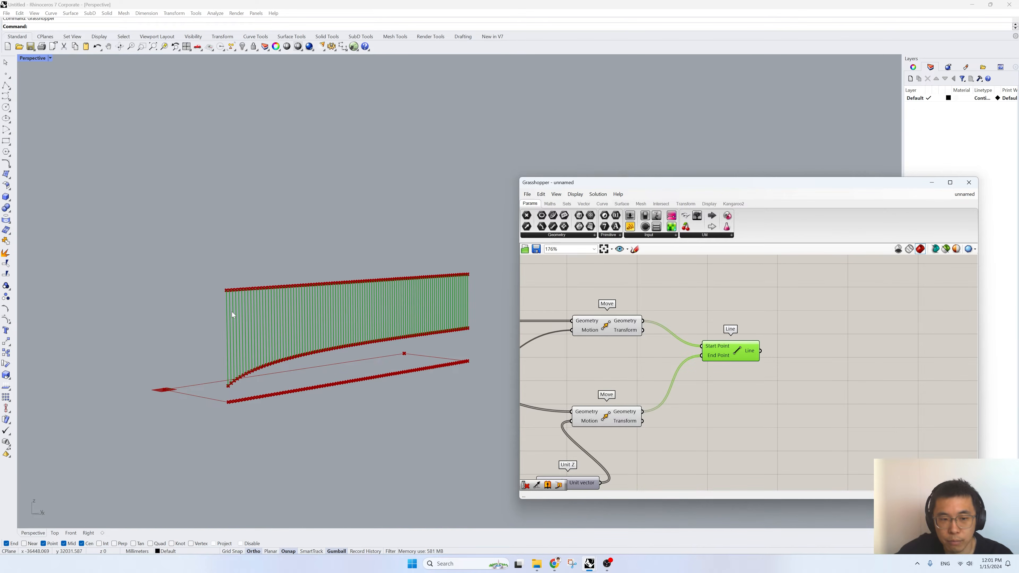
# - Add a Divide Curve component after the Line component and connect the Line output to its Curve input
pyautogui.scroll(3, 434, 304)
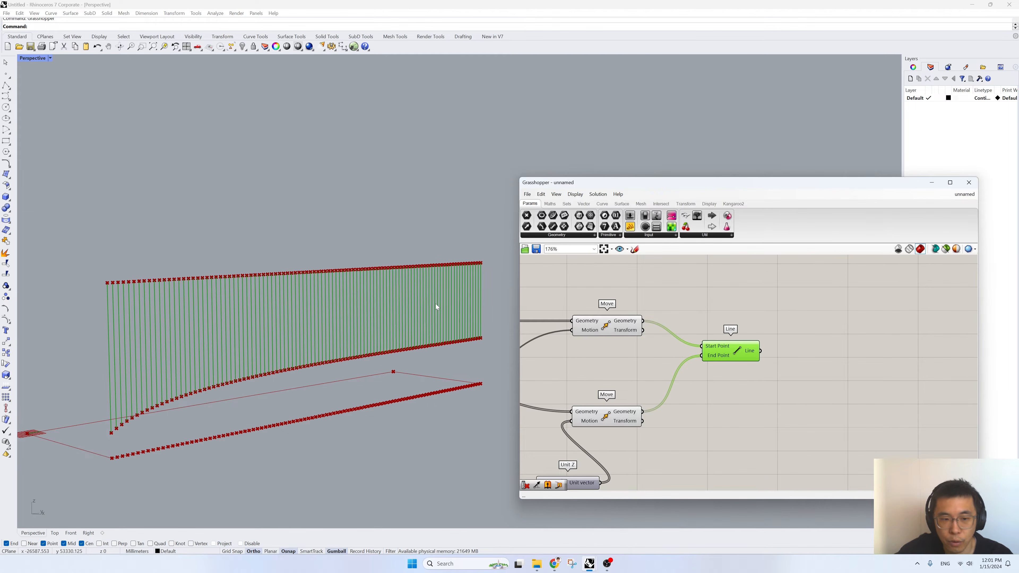
pyautogui.moveTo(672, 367); pyautogui.dragTo(740, 392, button='right')
pyautogui.scroll(-3, 687, 362)
pyautogui.scroll(4, 807, 357)
pyautogui.scroll(-2, 810, 382)
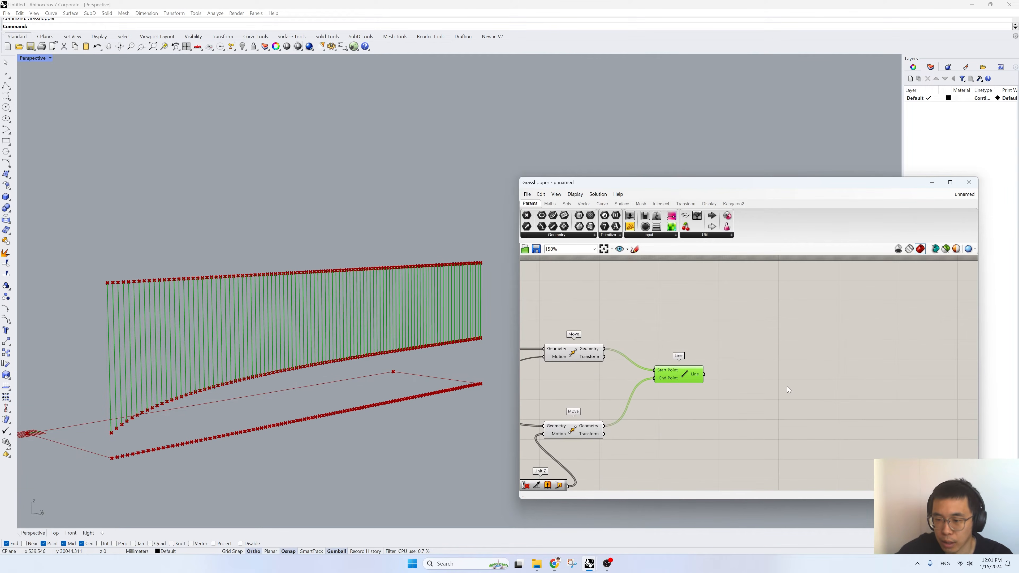
pyautogui.doubleClick(787, 387)
pyautogui.write('divid')
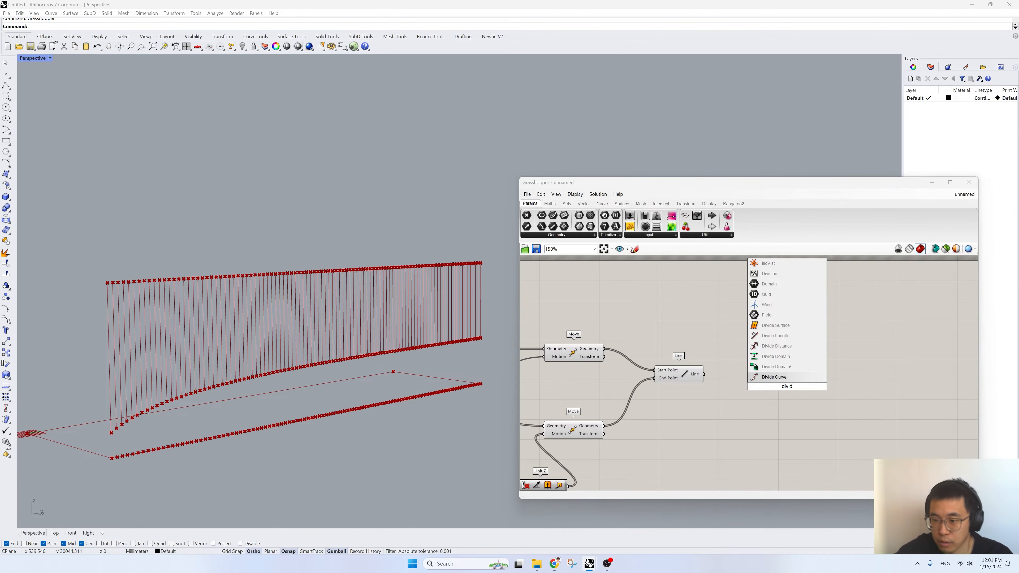
pyautogui.press('Return')
pyautogui.moveTo(703, 376); pyautogui.dragTo(774, 383)
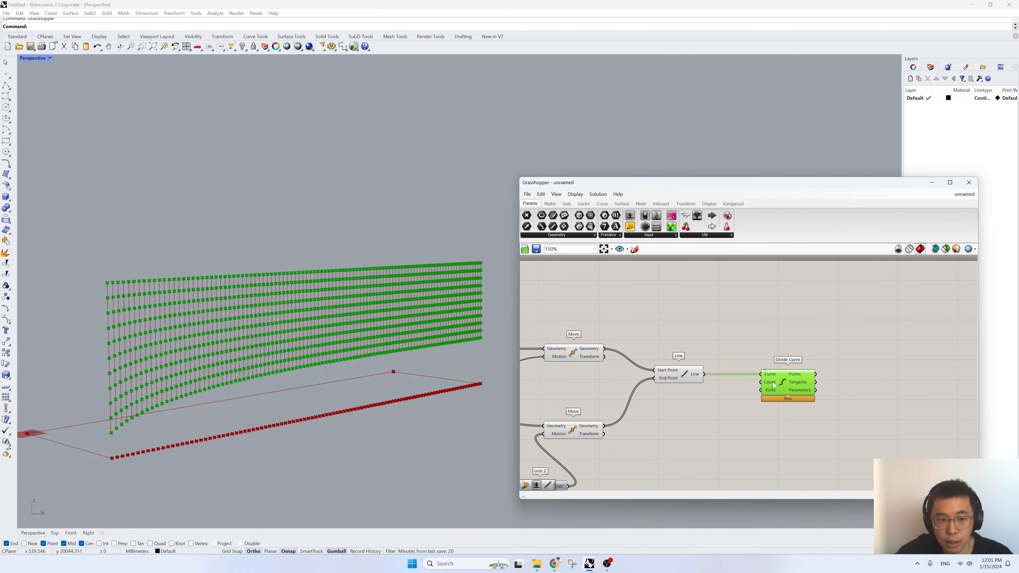
# - Add a number slider with value 100 and connect it to the new Divide Curve's Count input
pyautogui.doubleClick(722, 405)
pyautogui.write('100')
pyautogui.press('Return')
pyautogui.moveTo(727, 405); pyautogui.dragTo(761, 382)
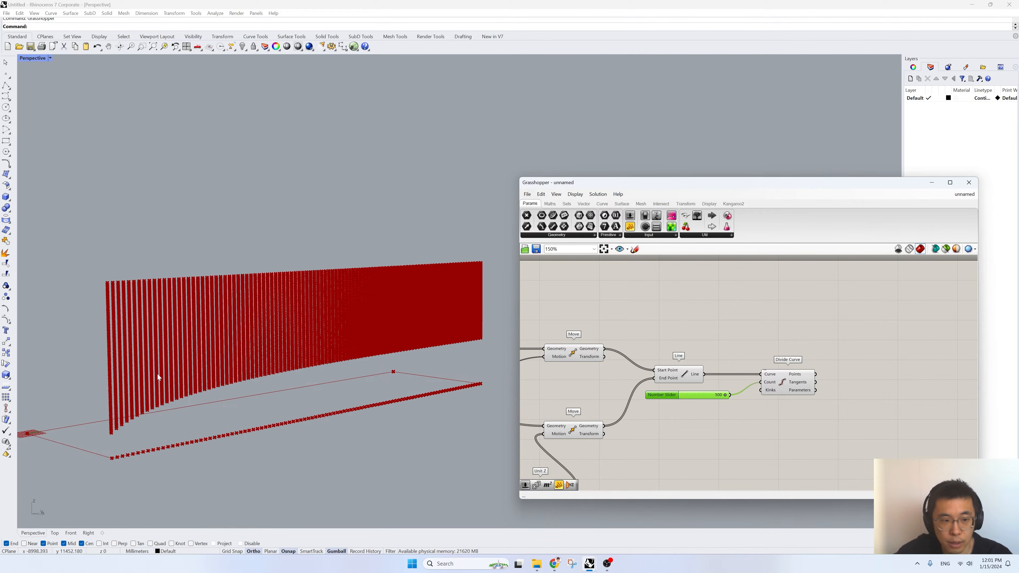
# - Set the new Divide Curve's count slider to 50
pyautogui.scroll(3, 158, 377)
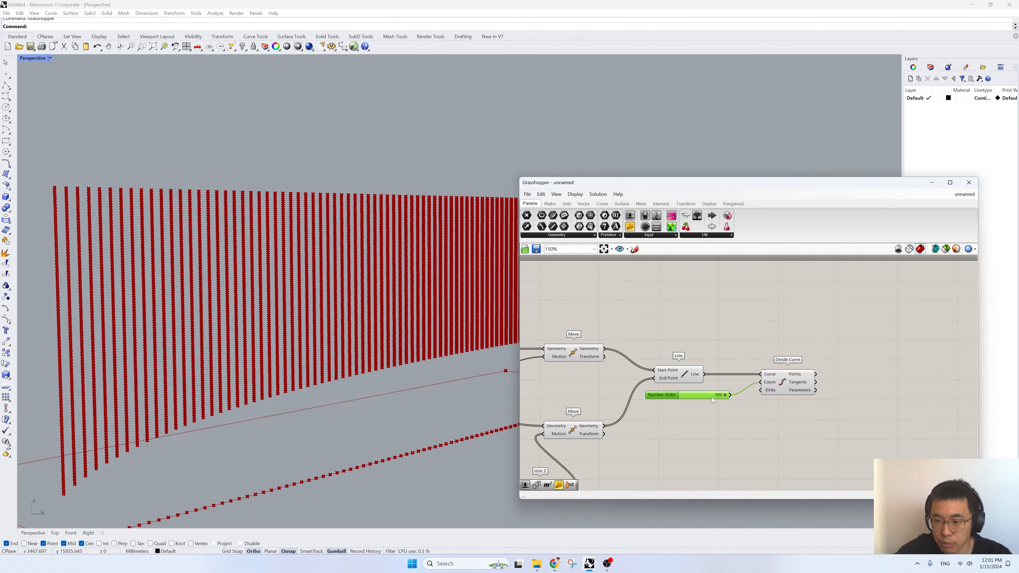
pyautogui.write('50')
pyautogui.press('Return')
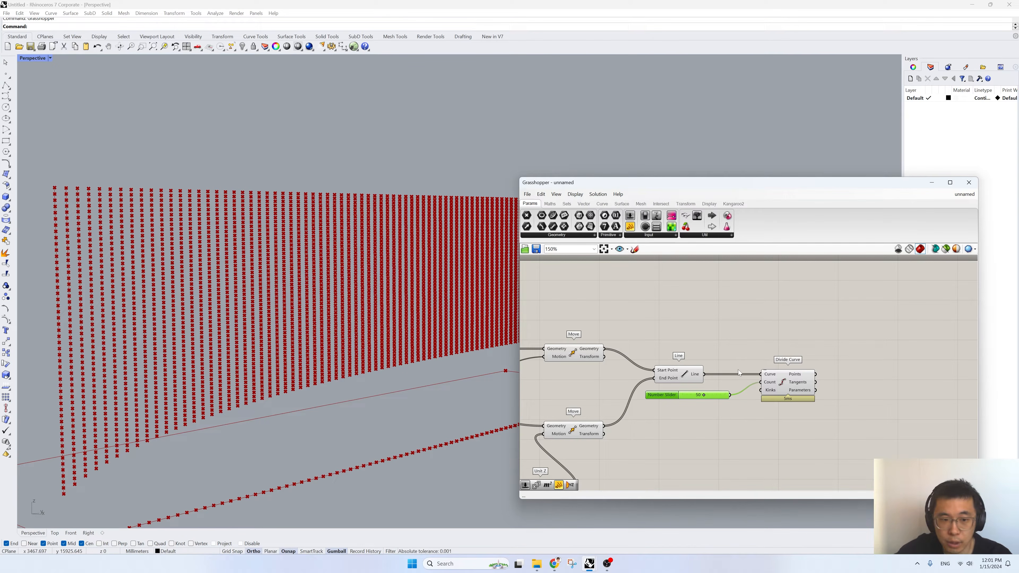
# - Align the output edges of the Line component and the 50 count slider, and select the new Divide Curve
pyautogui.click(787, 385)
pyautogui.moveTo(690, 394); pyautogui.dragTo(693, 369)
pyautogui.click(678, 361)
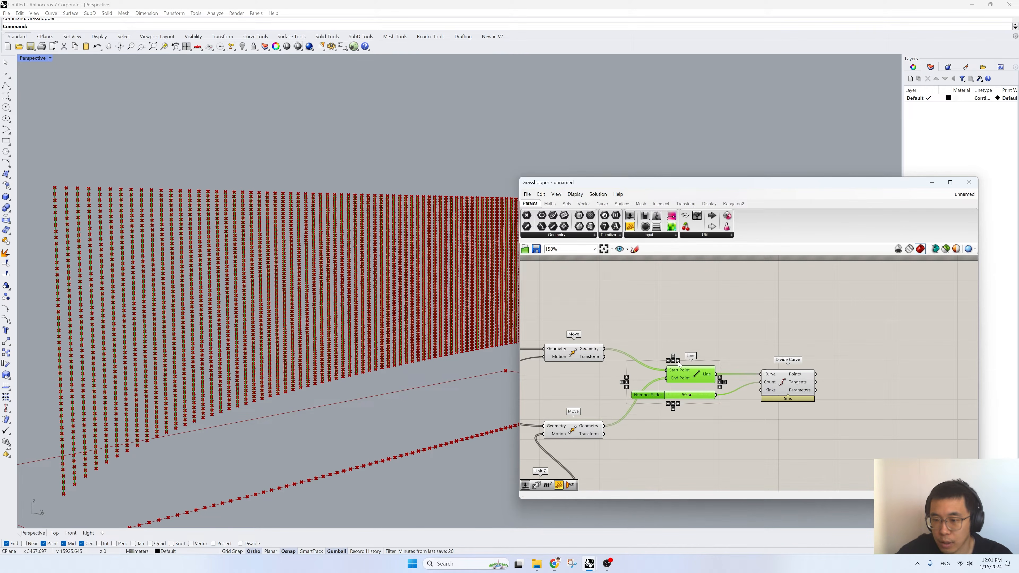
pyautogui.click(708, 360)
pyautogui.click(778, 384)
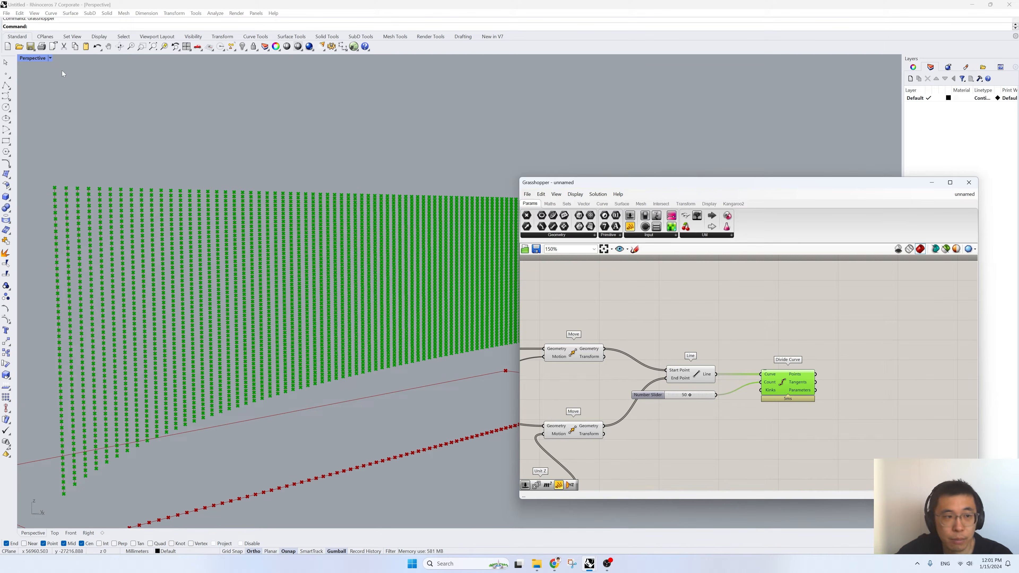
# - Move the Grasshopper window aside and maximize the Right viewport, framing the whole grid of points
pyautogui.doubleClick(33, 59)
pyautogui.moveTo(553, 179); pyautogui.dragTo(732, 188)
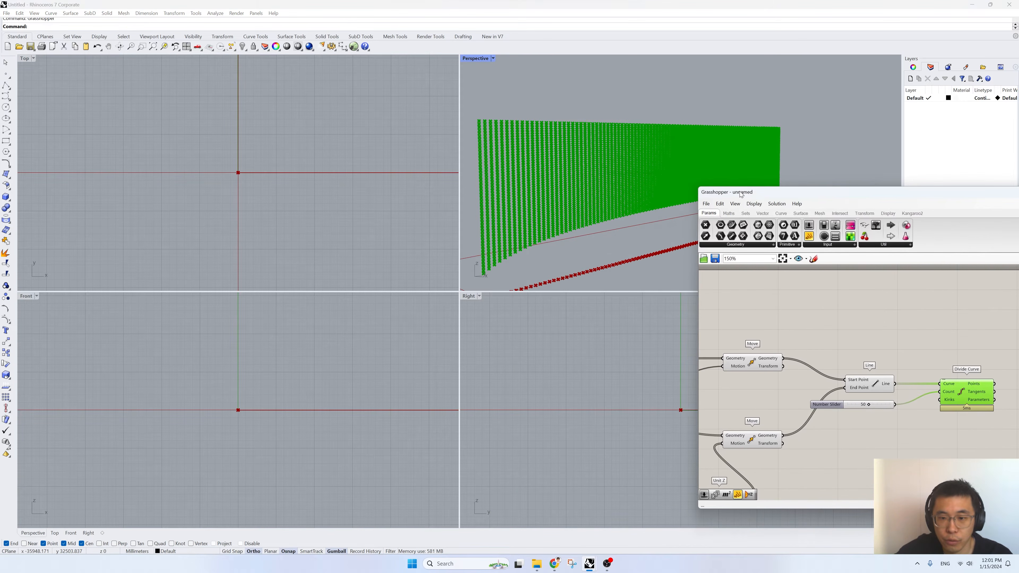
pyautogui.scroll(-10, 267, 421)
pyautogui.scroll(-4, 268, 421)
pyautogui.scroll(-10, 531, 403)
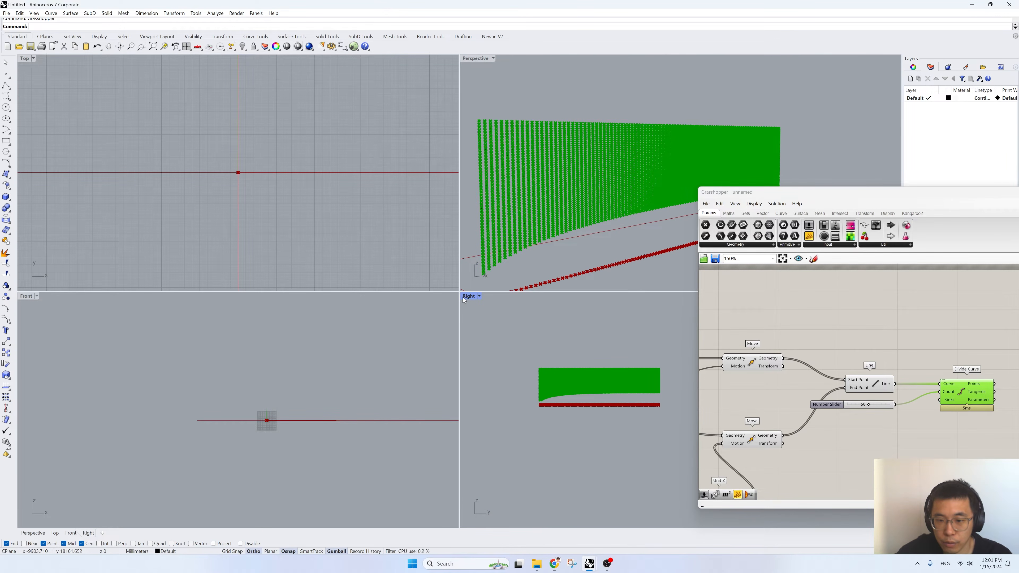
pyautogui.doubleClick(469, 296)
pyautogui.scroll(5, 301, 245)
pyautogui.moveTo(308, 275); pyautogui.dragTo(295, 296, button='right')
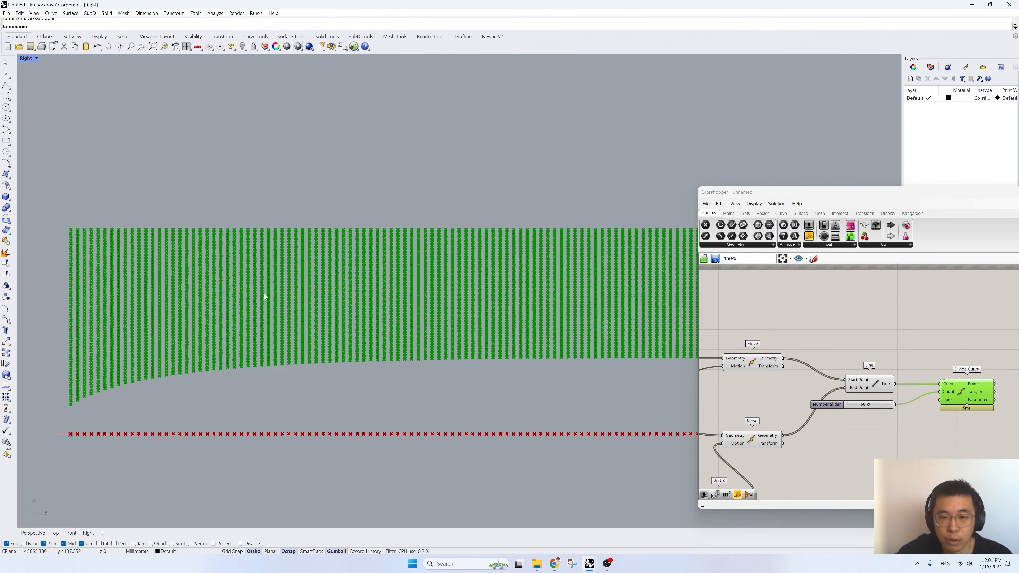
pyautogui.scroll(-4, 265, 294)
pyautogui.scroll(2, 295, 276)
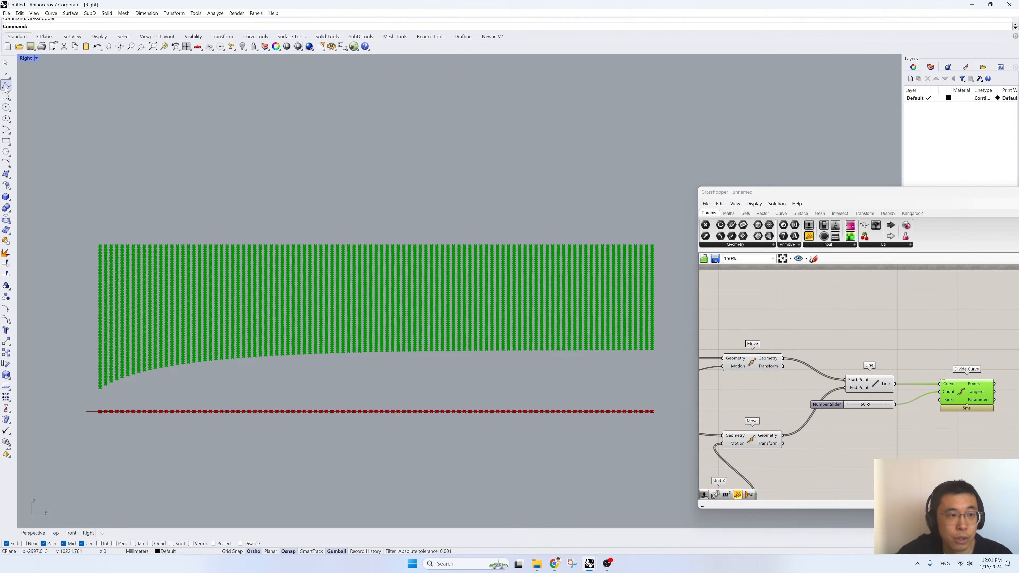
# - Draw a wavy five-point control point curve across the upper part of the point grid with Ortho off
pyautogui.click(6, 96)
pyautogui.click(54, 262)
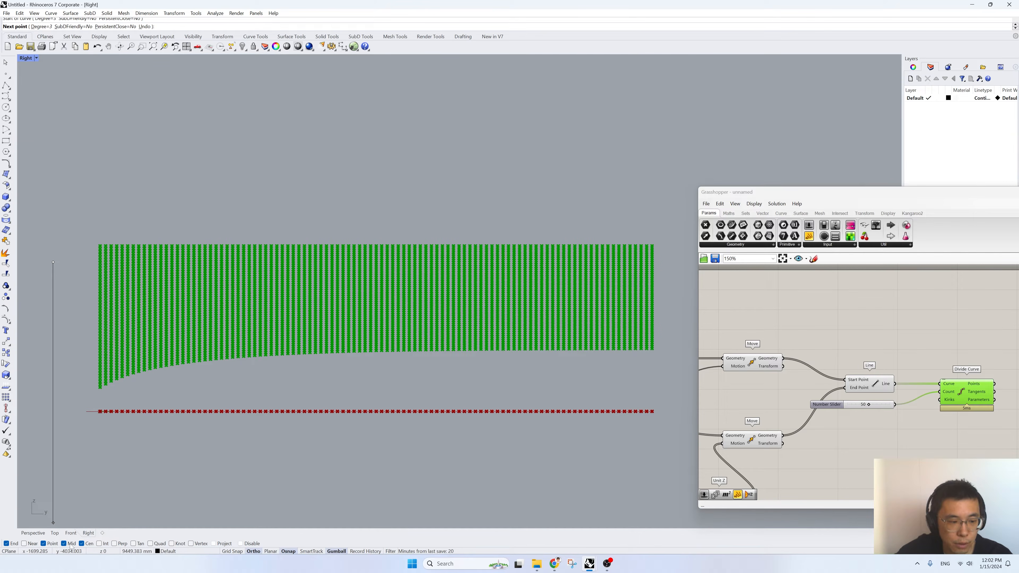
pyautogui.click(256, 553)
pyautogui.click(171, 340)
pyautogui.click(340, 224)
pyautogui.click(534, 245)
pyautogui.click(676, 308)
pyautogui.press('Return')
pyautogui.press('Return')
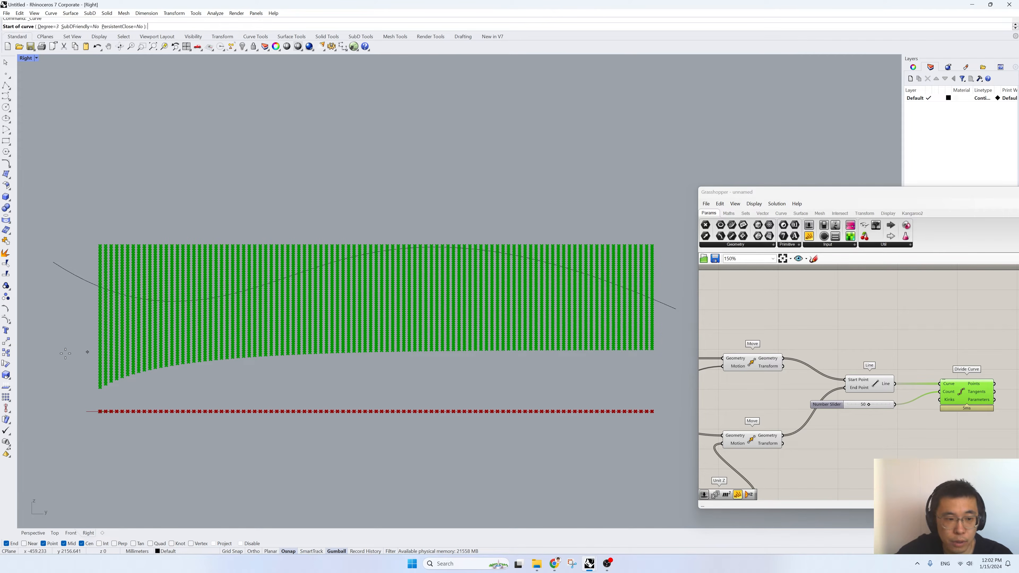
# - Draw a second, six-point control point curve below the first, spanning the full width of the point grid
pyautogui.click(57, 370)
pyautogui.click(138, 326)
pyautogui.click(281, 345)
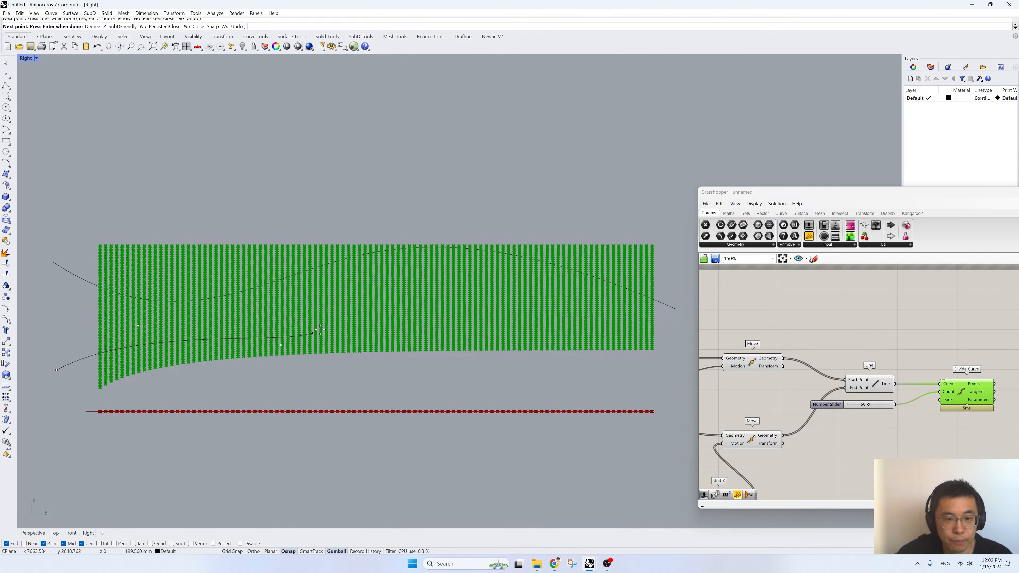
pyautogui.click(379, 293)
pyautogui.click(513, 315)
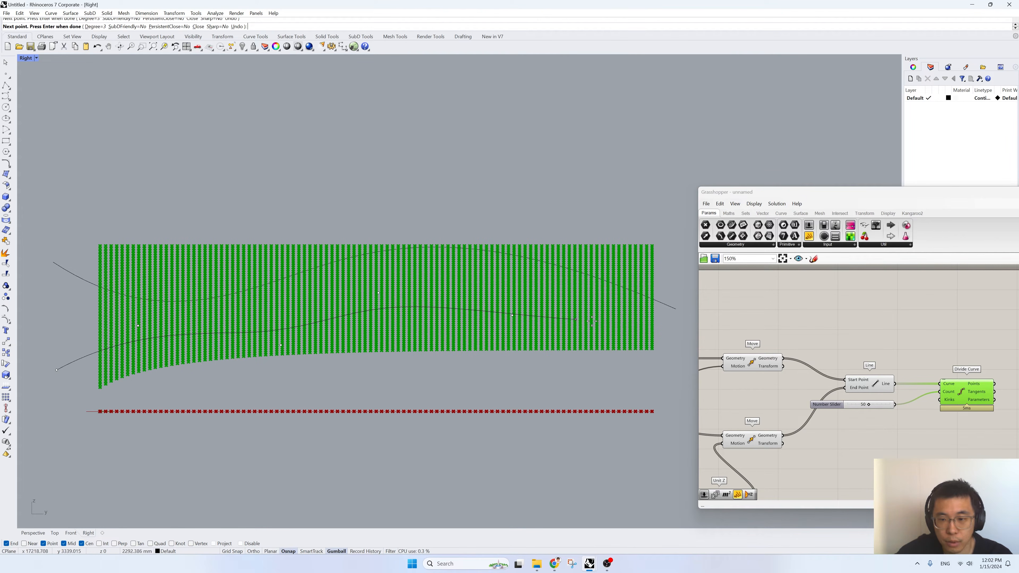
pyautogui.click(664, 316)
pyautogui.press('Return')
# - Reshape the lower curve by moving its second-to-last control point down below the grid's bottom edge
pyautogui.click(583, 316)
pyautogui.moveTo(476, 193); pyautogui.dragTo(559, 349)
pyautogui.moveTo(512, 296); pyautogui.dragTo(458, 350)
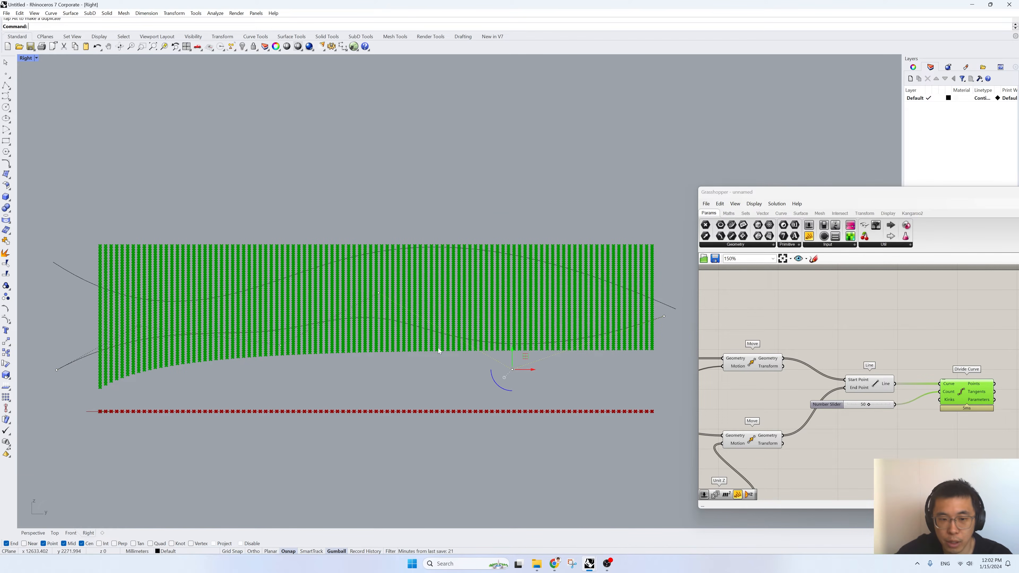
# - Reshape the lower curve by raising its control points near the grid's left part and middle
pyautogui.click(281, 344)
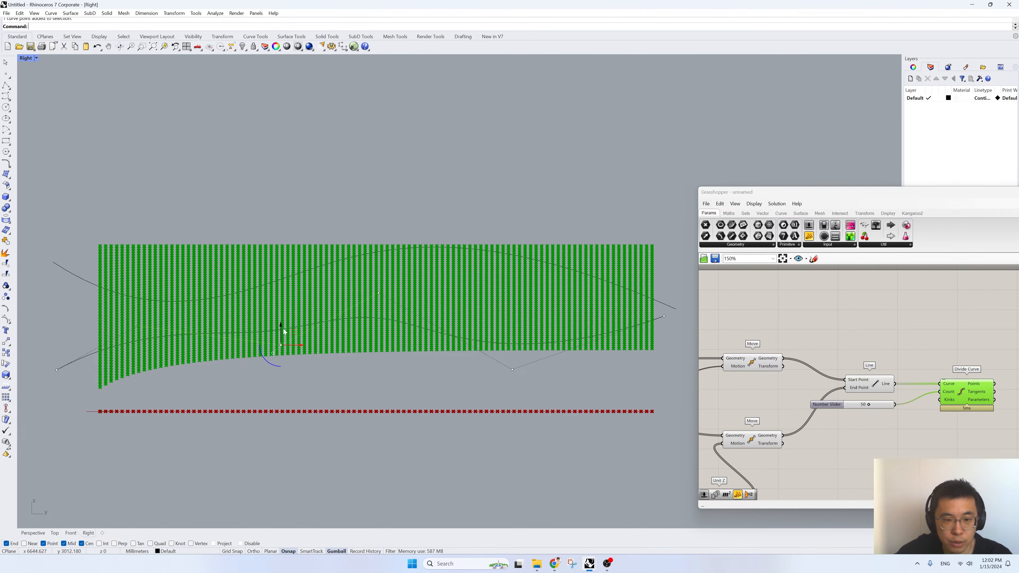
pyautogui.moveTo(276, 288); pyautogui.dragTo(275, 300)
pyautogui.moveTo(357, 226); pyautogui.dragTo(421, 308)
pyautogui.moveTo(380, 270); pyautogui.dragTo(378, 252)
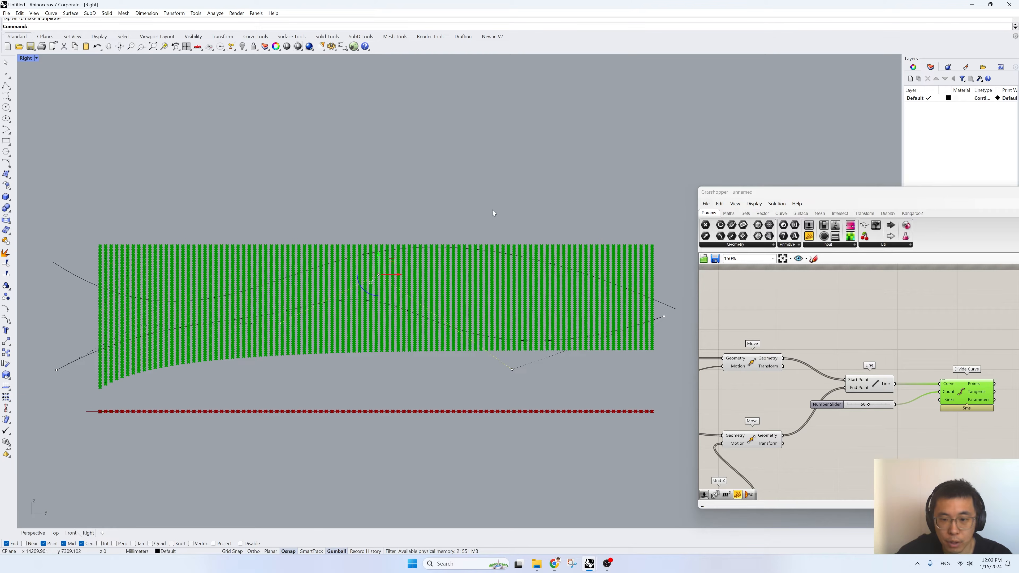
# - Flatten the upper curve's wave by raising its low second control point and lowering the high third one to the grid's top edge
pyautogui.click(155, 301)
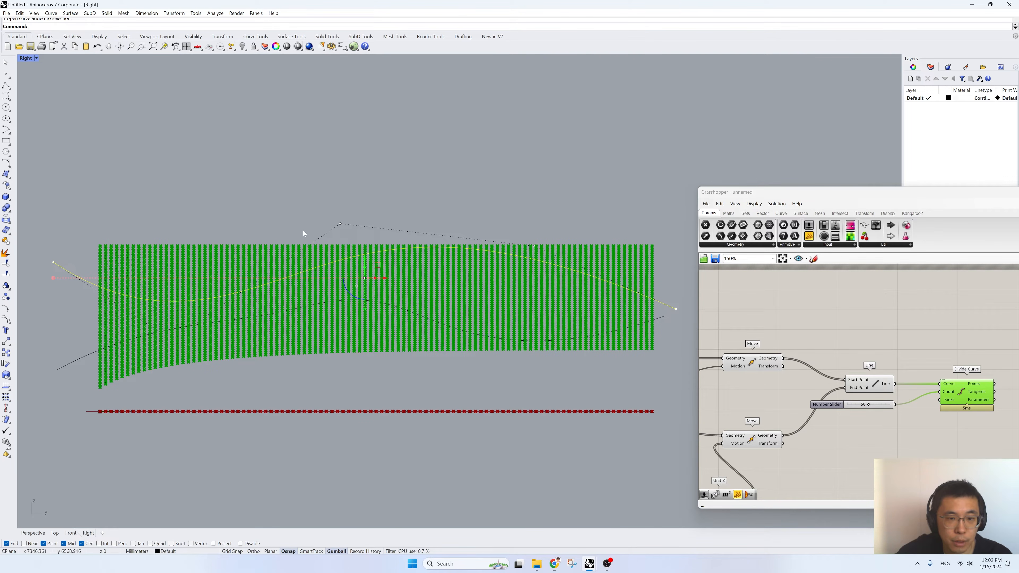
pyautogui.moveTo(320, 214)
pyautogui.mouseDown()
pyautogui.moveTo(366, 240)
pyautogui.moveTo(309, 225)
pyautogui.mouseUp()
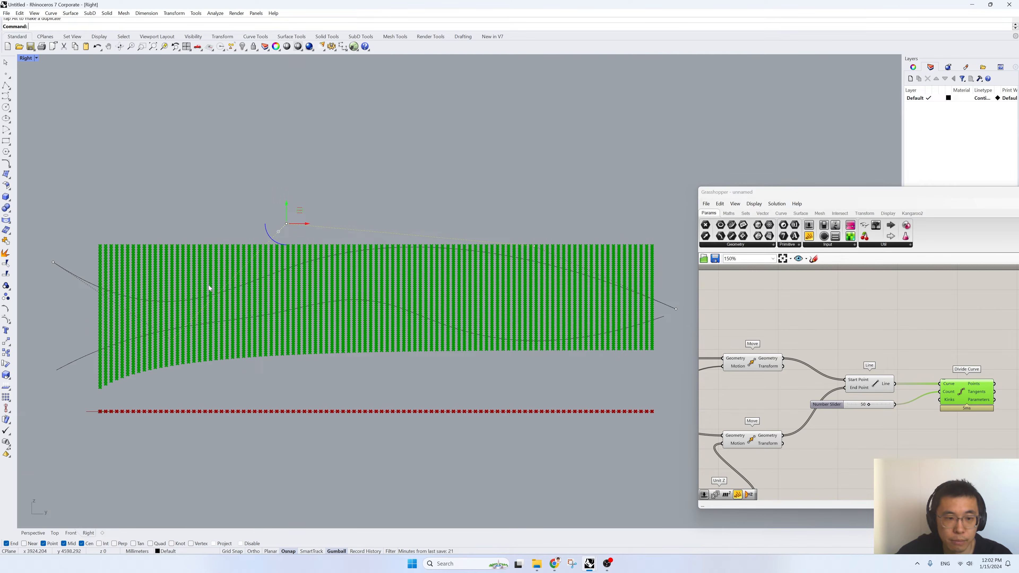
pyautogui.click(172, 340)
pyautogui.moveTo(172, 318); pyautogui.dragTo(171, 298)
pyautogui.moveTo(260, 194); pyautogui.dragTo(363, 224)
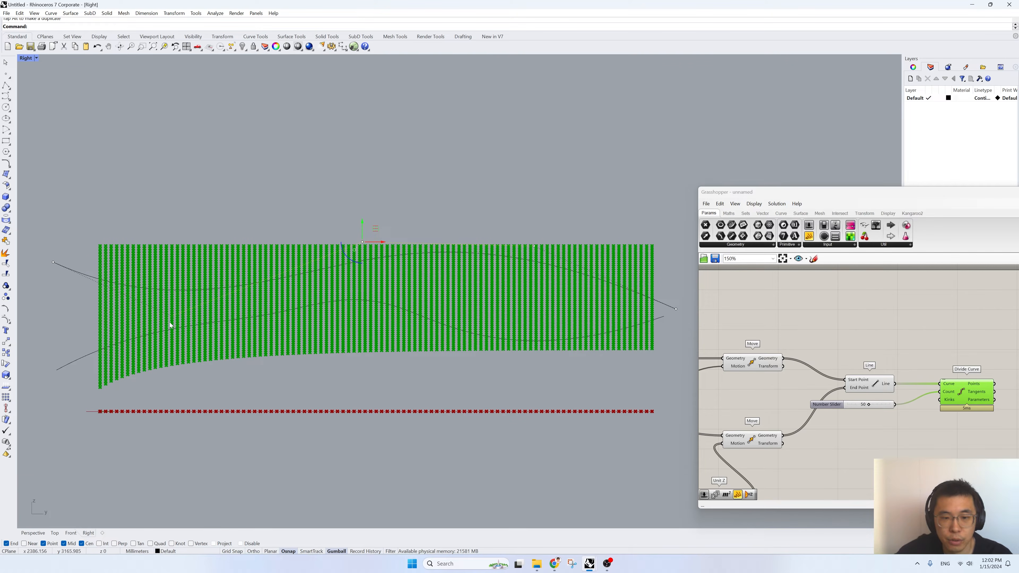
# - Return to the four-view layout and maximize the Perspective viewport, showing the curves and the grid from the side
pyautogui.click(86, 360)
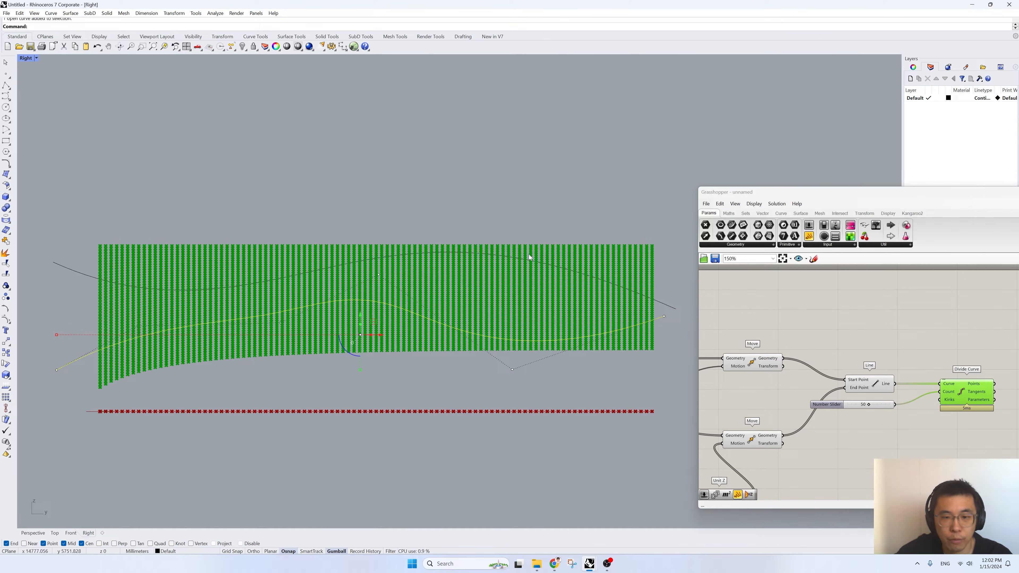
pyautogui.doubleClick(24, 59)
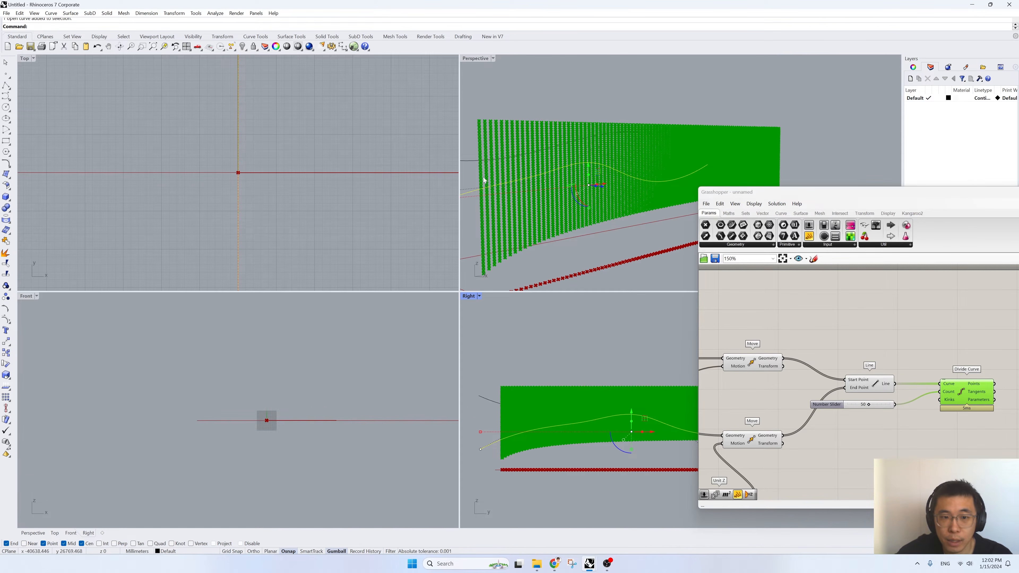
pyautogui.doubleClick(475, 59)
pyautogui.scroll(-5, 478, 243)
pyautogui.moveTo(478, 244); pyautogui.dragTo(375, 273, button='right')
# - Move both curves 6000 mm horizontally onto the plane of the point grid with Ortho on
pyautogui.moveTo(358, 206); pyautogui.dragTo(358, 207)
pyautogui.write('Move')
pyautogui.press('Return')
pyautogui.scroll(3, 397, 267)
pyautogui.click(291, 426)
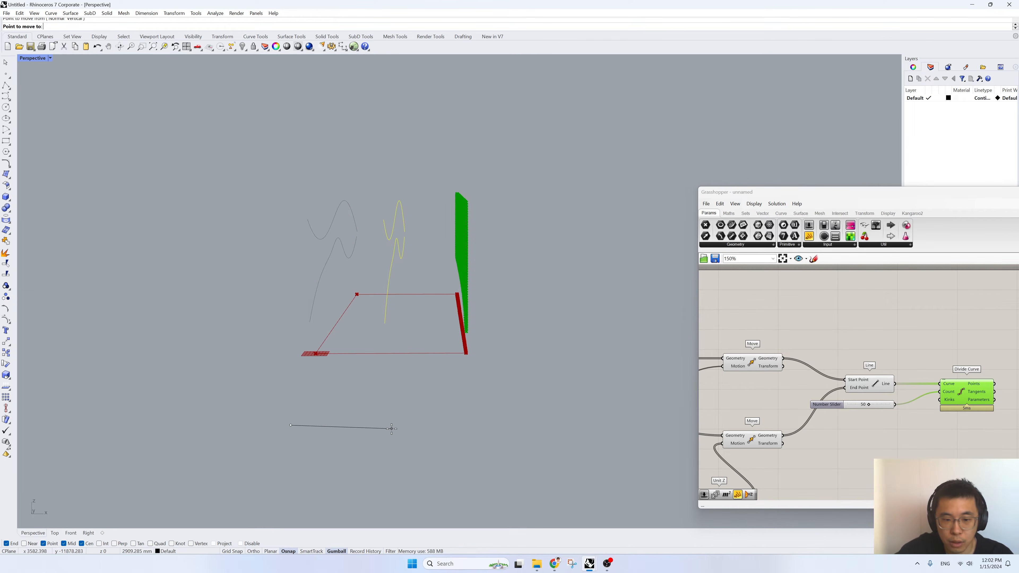
pyautogui.click(258, 552)
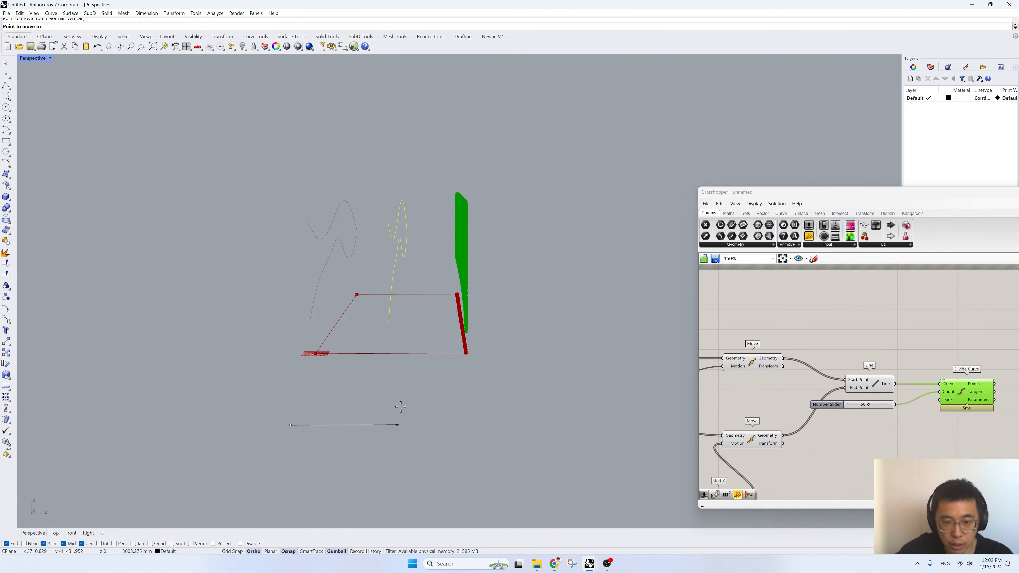
pyautogui.write('300')
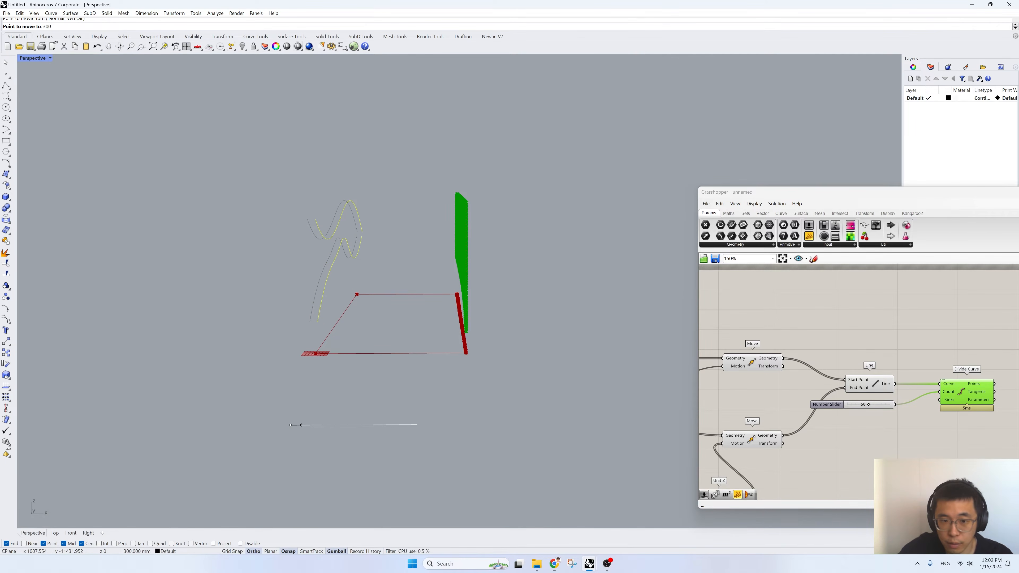
pyautogui.write('0')
pyautogui.press('BackSpace')
pyautogui.press('BackSpace')
pyautogui.press('BackSpace')
pyautogui.press('BackSpace')
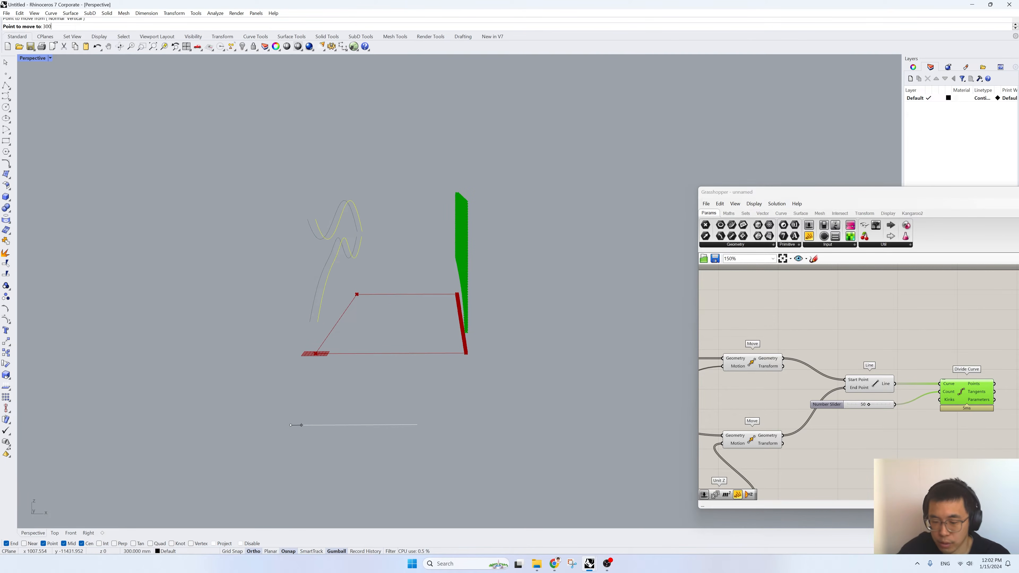
pyautogui.write('6000')
pyautogui.press('Return')
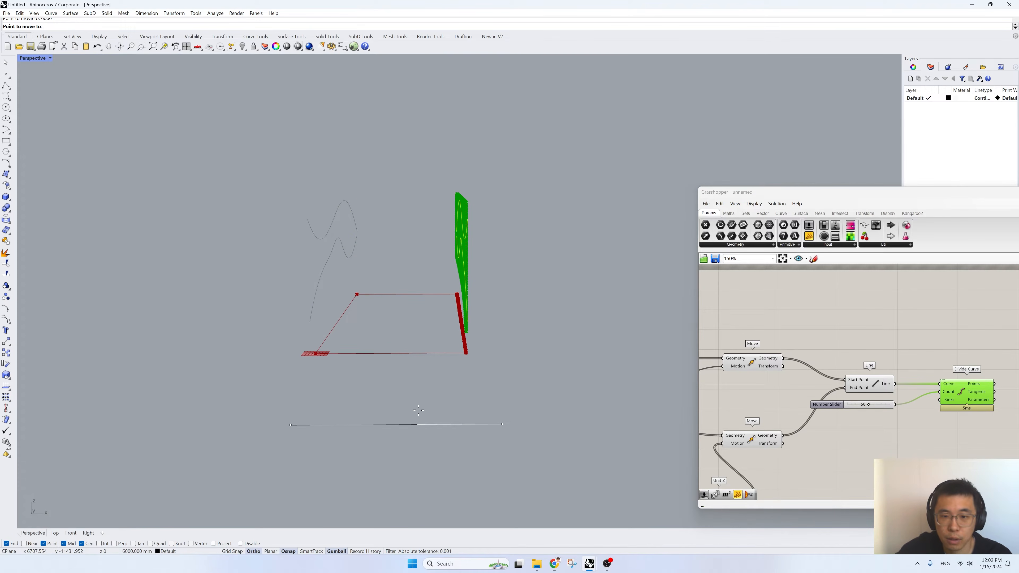
pyautogui.click(452, 413)
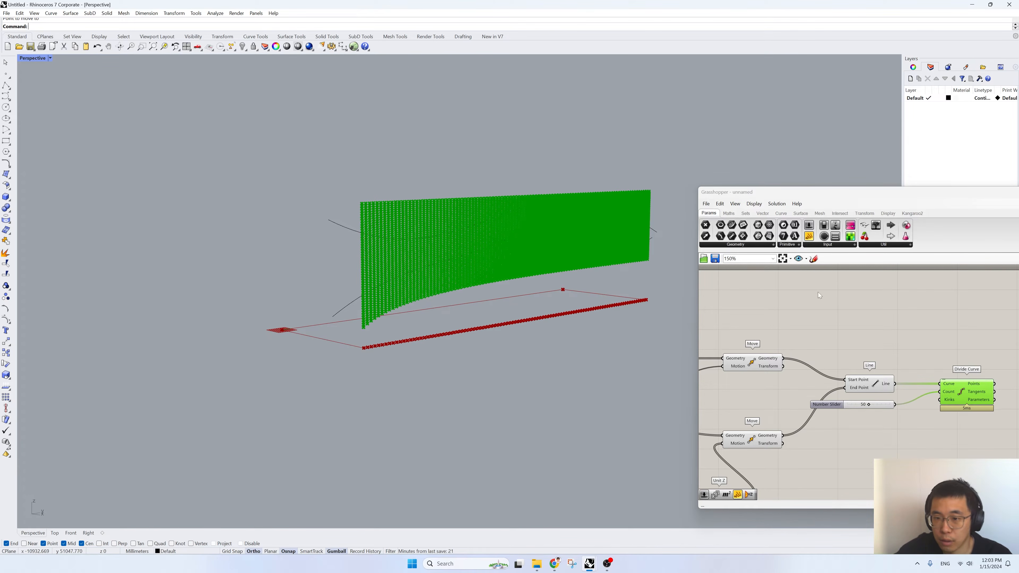
# - Reposition the Grasshopper window so its full canvas shows, and bring the Divide Curve component into view
pyautogui.scroll(4, 605, 239)
pyautogui.moveTo(1000, 409); pyautogui.dragTo(770, 341, button='right')
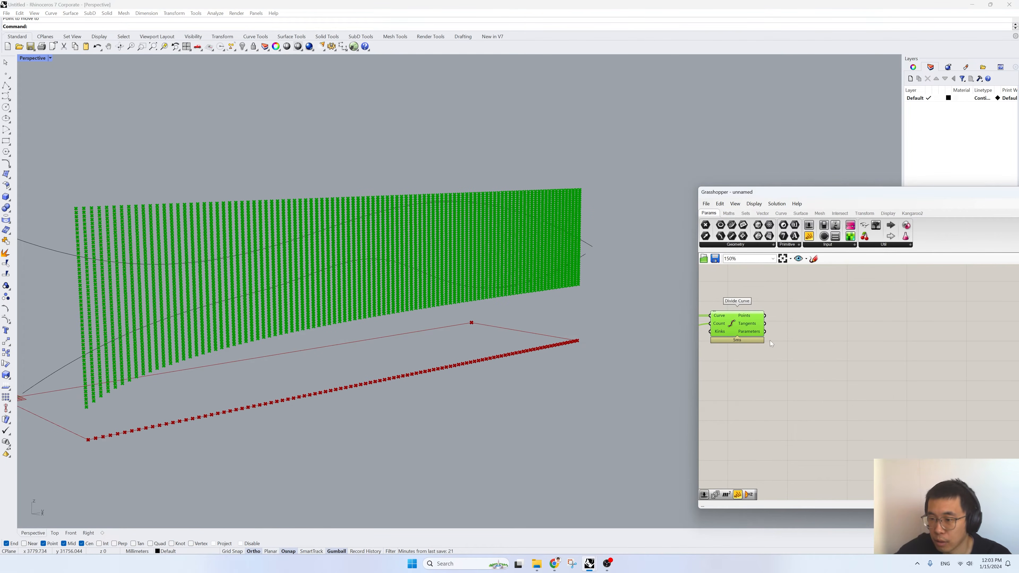
pyautogui.moveTo(786, 190); pyautogui.dragTo(588, 185)
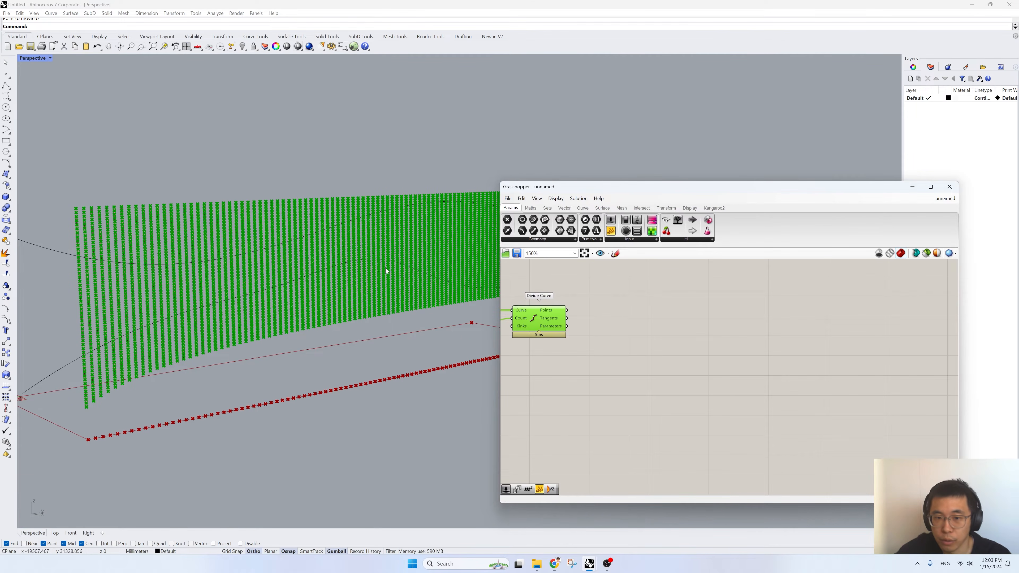
pyautogui.scroll(-3, 283, 290)
pyautogui.scroll(5, 283, 288)
pyautogui.moveTo(643, 371); pyautogui.dragTo(796, 392, button='right')
# - Add a Curve parameter below Divide Curve and set the upper Rhino curve as its single curve
pyautogui.doubleClick(682, 398)
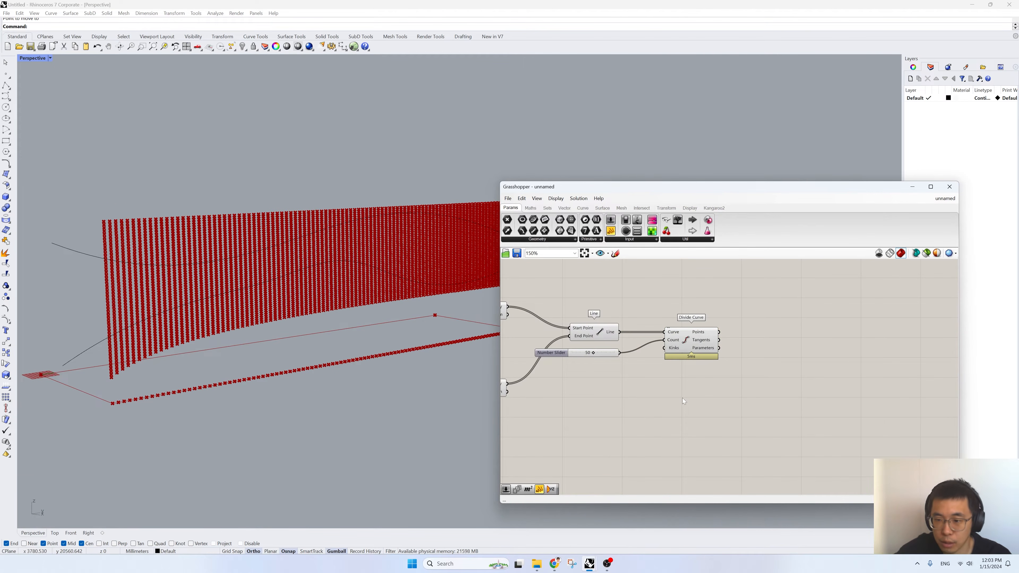
pyautogui.write('curve')
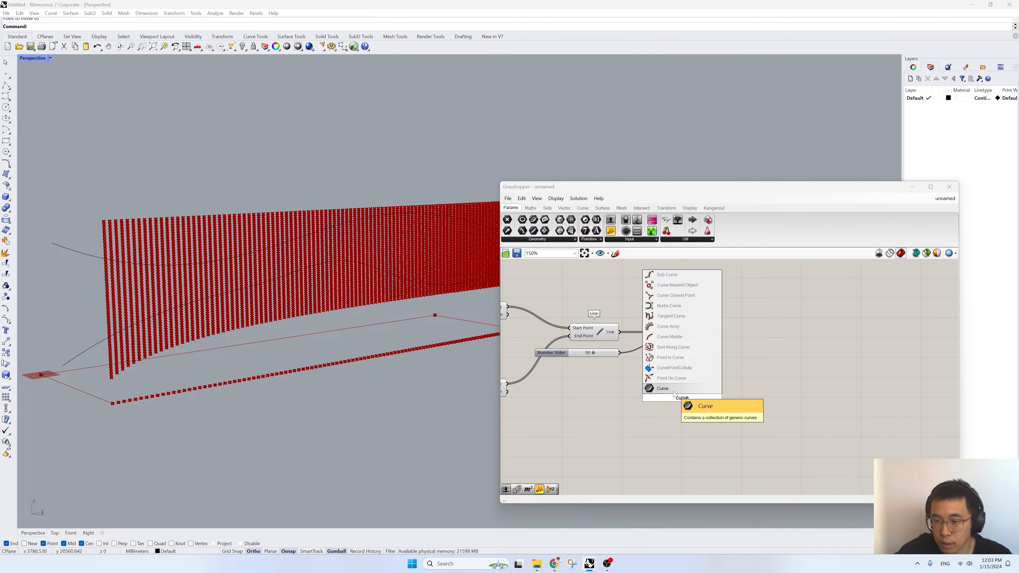
pyautogui.click(674, 392)
pyautogui.rightClick(680, 397)
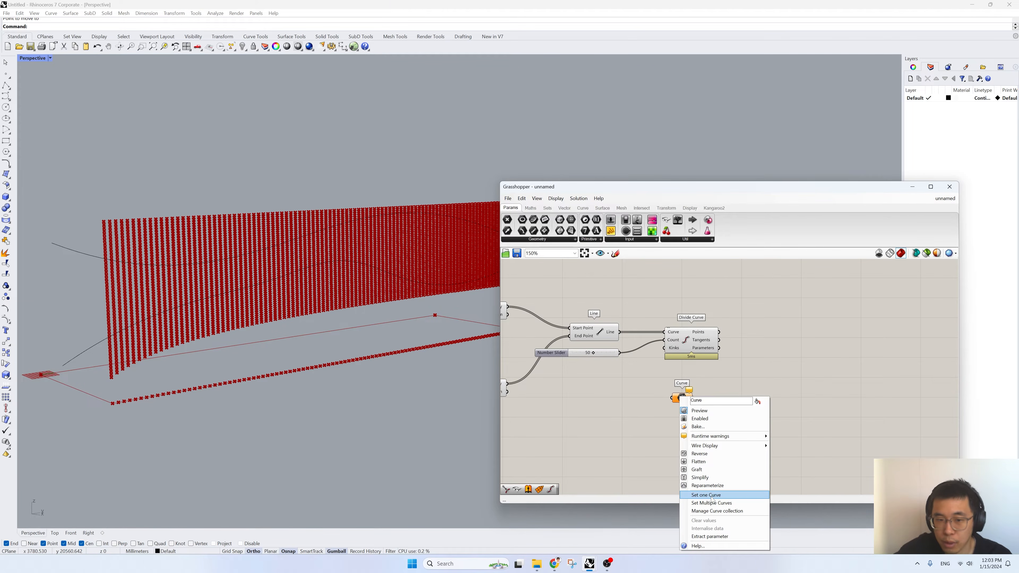
pyautogui.click(712, 495)
pyautogui.click(257, 263)
pyautogui.rightClick(690, 430)
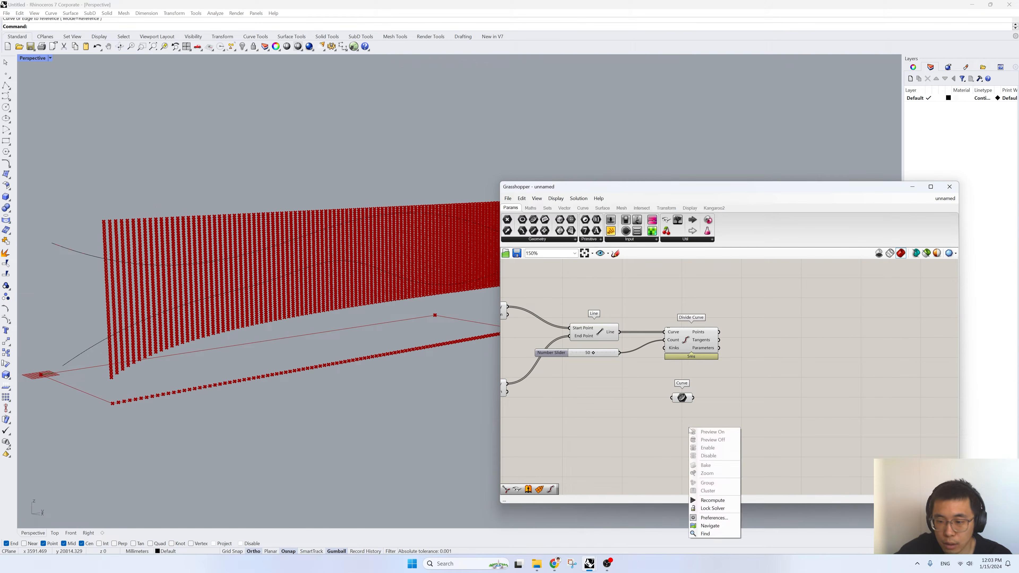
# - Add a second Curve parameter, reference the lower Rhino curve in it, and place it beneath the first parameter
pyautogui.doubleClick(627, 466)
pyautogui.write('curve')
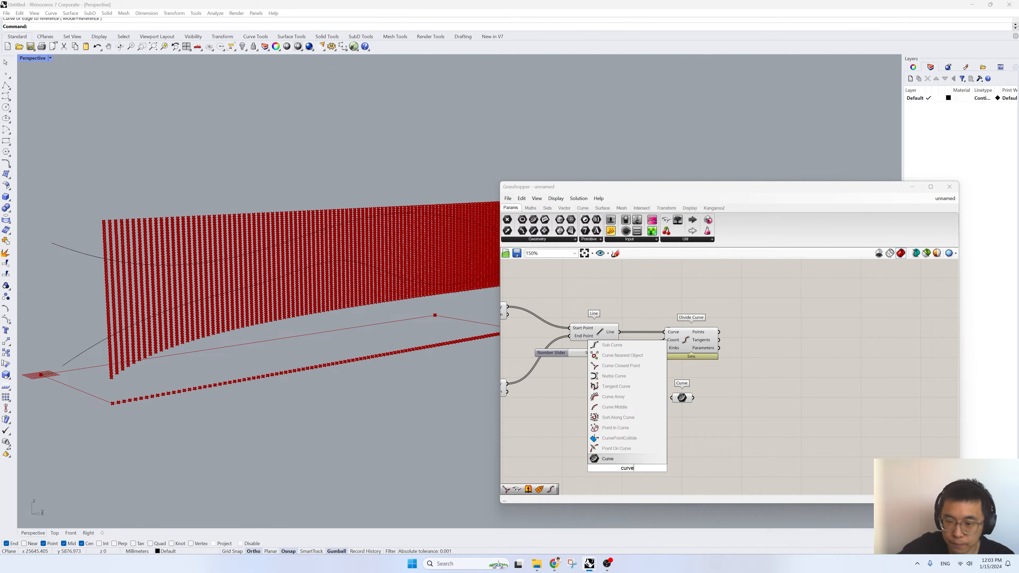
pyautogui.click(620, 459)
pyautogui.rightClick(628, 469)
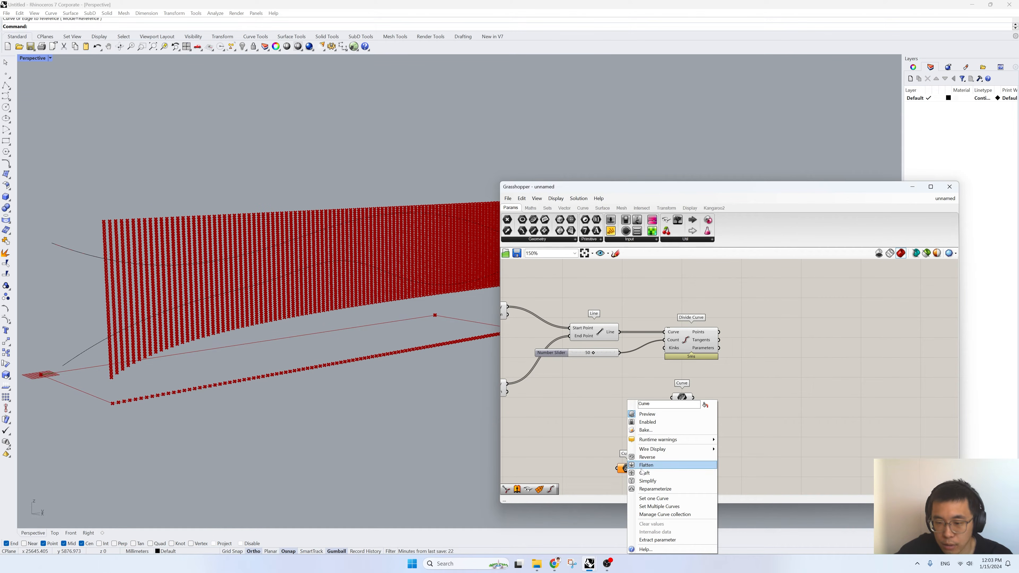
pyautogui.click(657, 499)
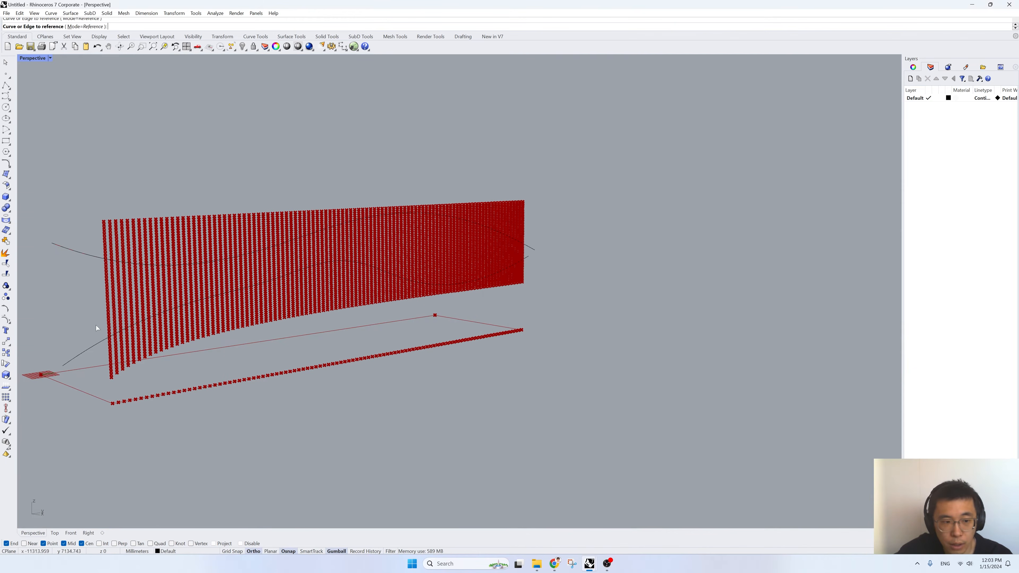
pyautogui.click(168, 347)
pyautogui.moveTo(620, 475); pyautogui.dragTo(670, 424)
# - Rename the two Curve parameters Curve 01 and Curve 02 and space them apart
pyautogui.scroll(4, 684, 405)
pyautogui.rightClick(678, 385)
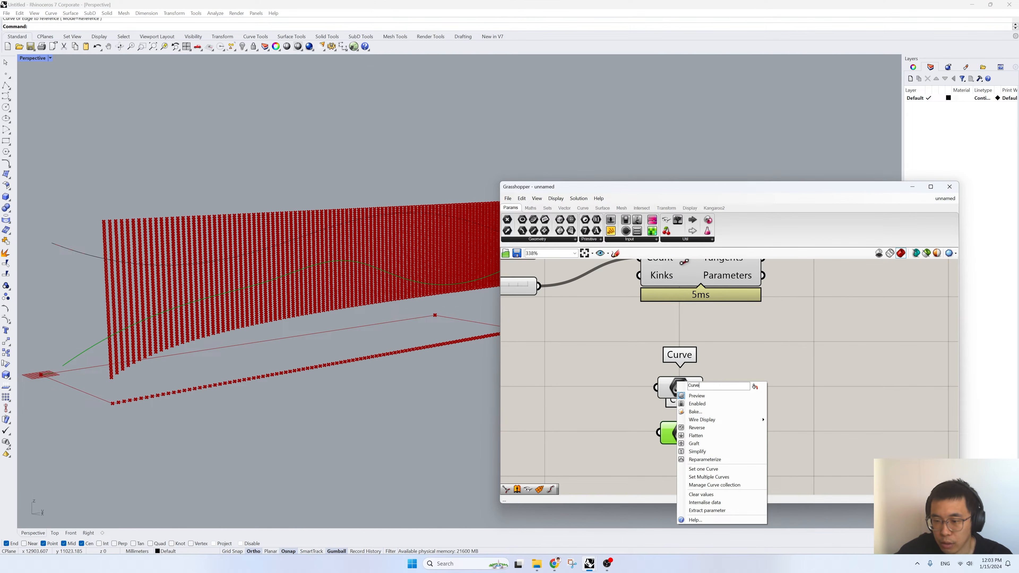
pyautogui.click(800, 393)
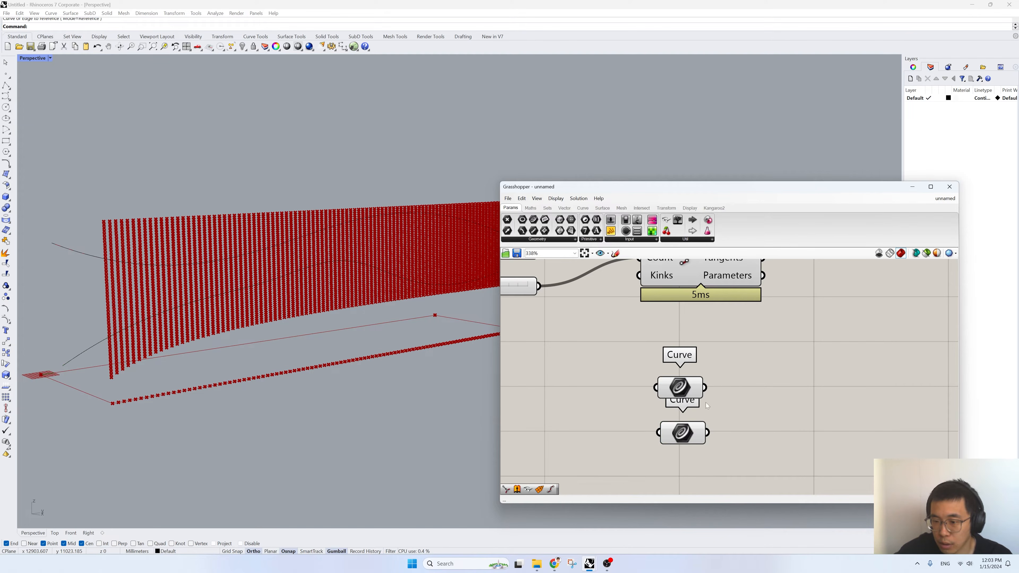
pyautogui.rightClick(689, 415)
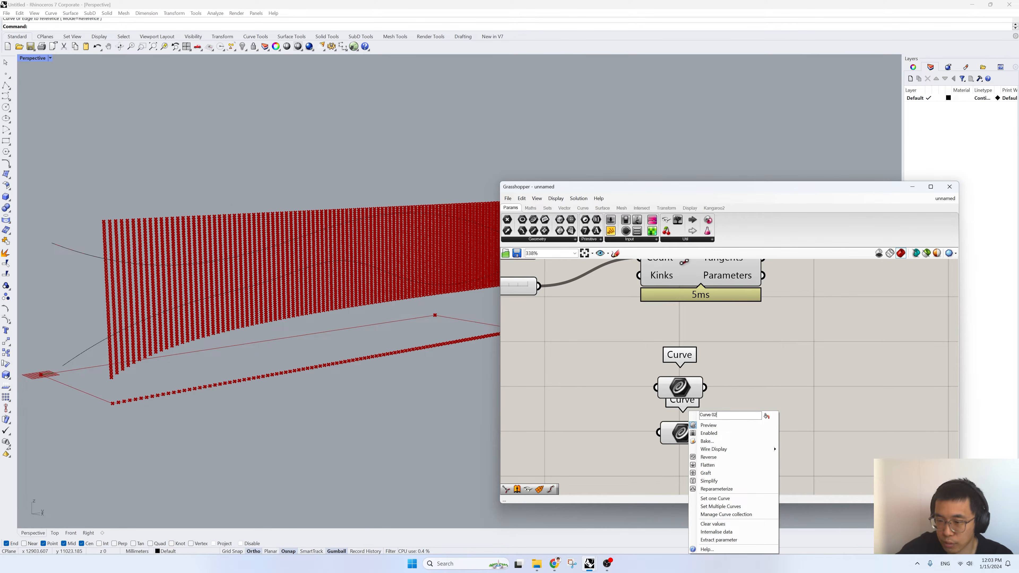
pyautogui.press('Return')
pyautogui.scroll(-1, 722, 362)
pyautogui.moveTo(699, 444); pyautogui.dragTo(696, 453)
# - Turn off Draw Icons so the components show their names
pyautogui.click(537, 199)
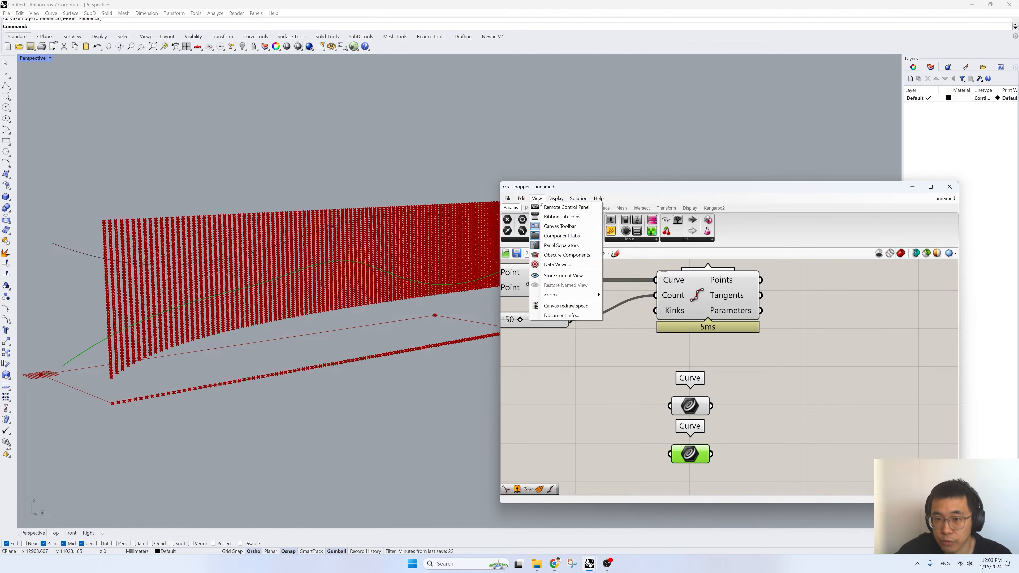
pyautogui.moveTo(555, 200)
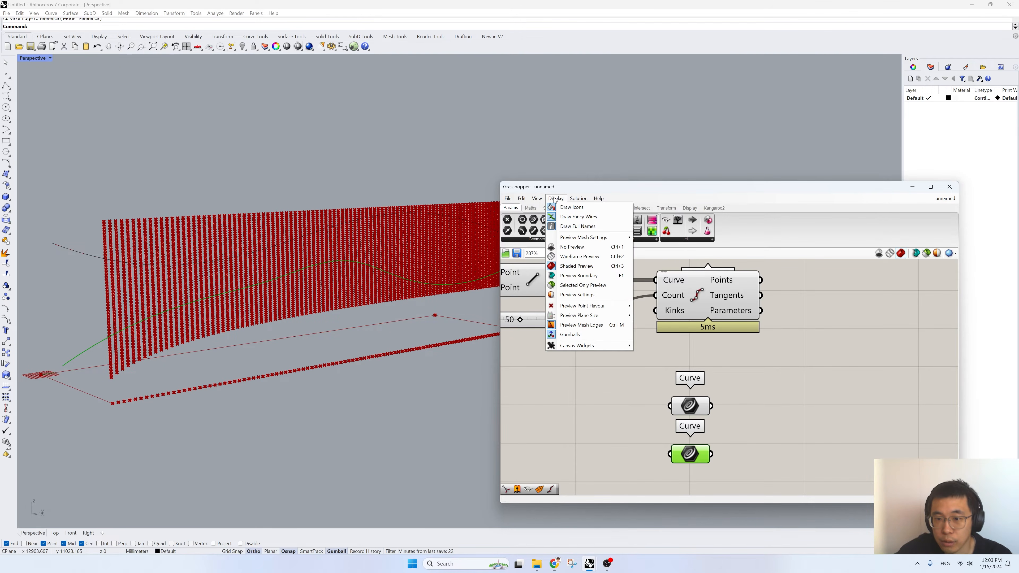
pyautogui.click(572, 207)
pyautogui.scroll(-3, 671, 373)
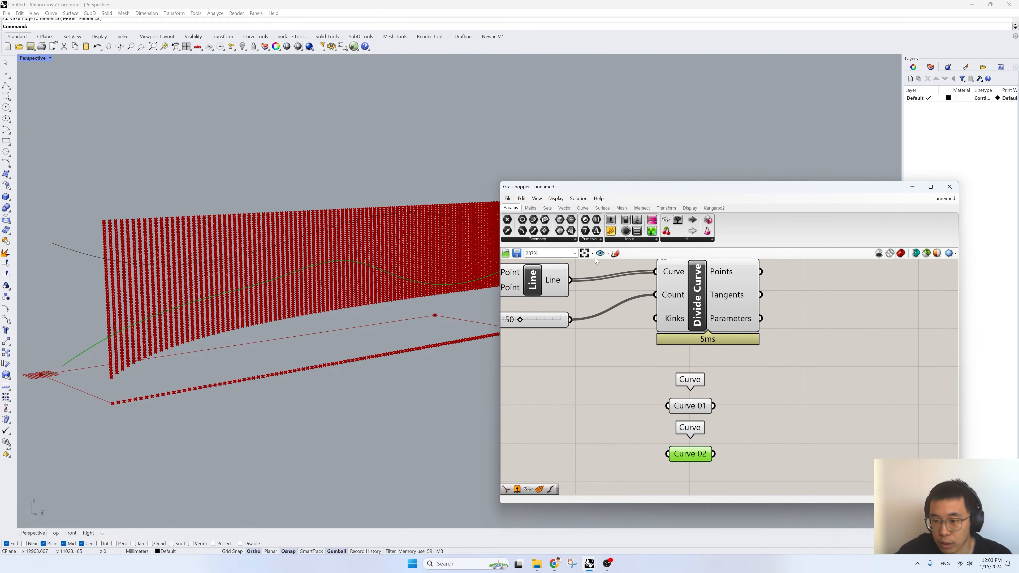
pyautogui.scroll(2, 679, 333)
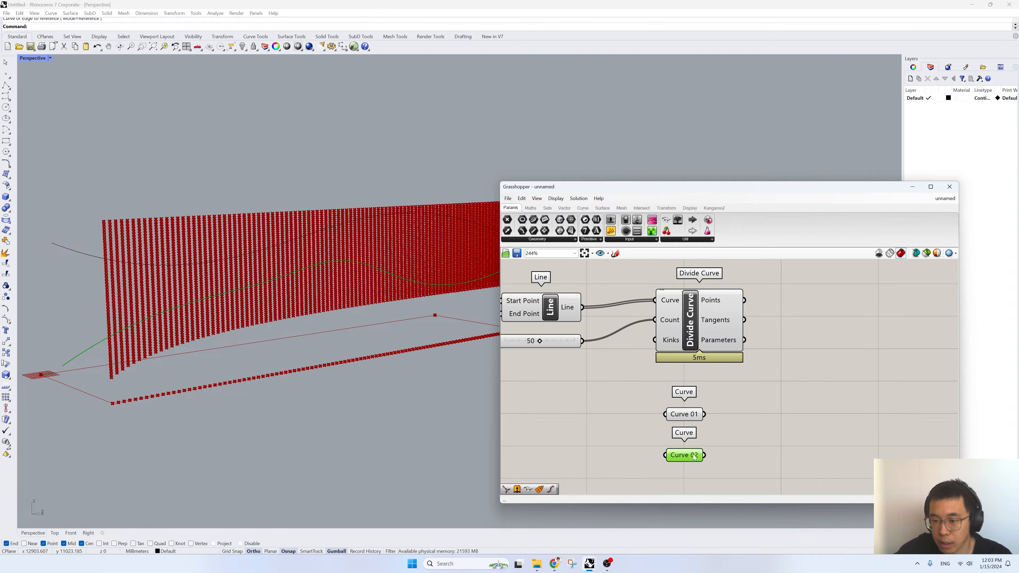
# - Add a Curve Closest Point component beside Divide Curve and the two Curve parameters
pyautogui.moveTo(719, 416); pyautogui.dragTo(673, 405, button='right')
pyautogui.click(735, 404)
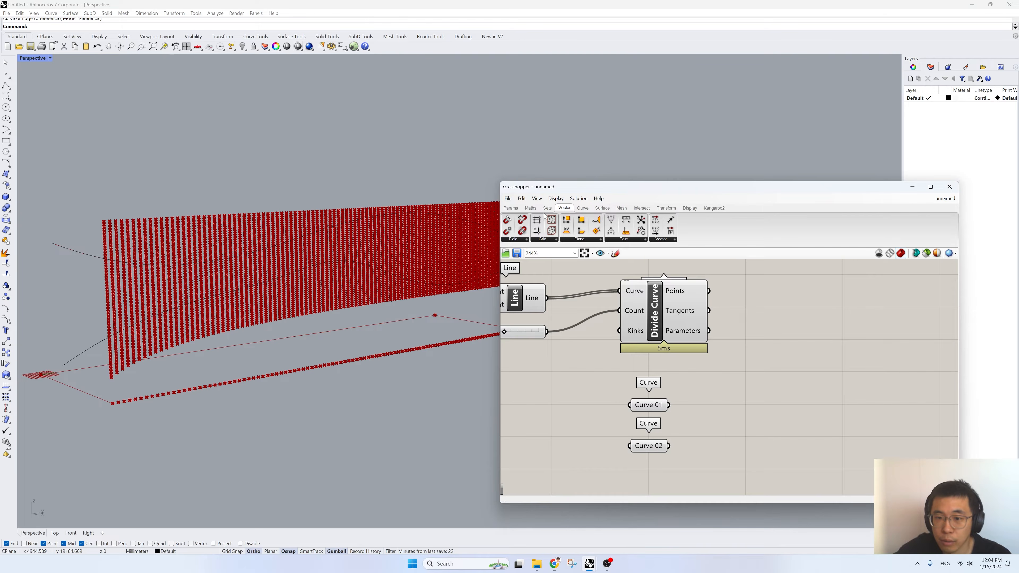
pyautogui.click(583, 208)
pyautogui.click(533, 240)
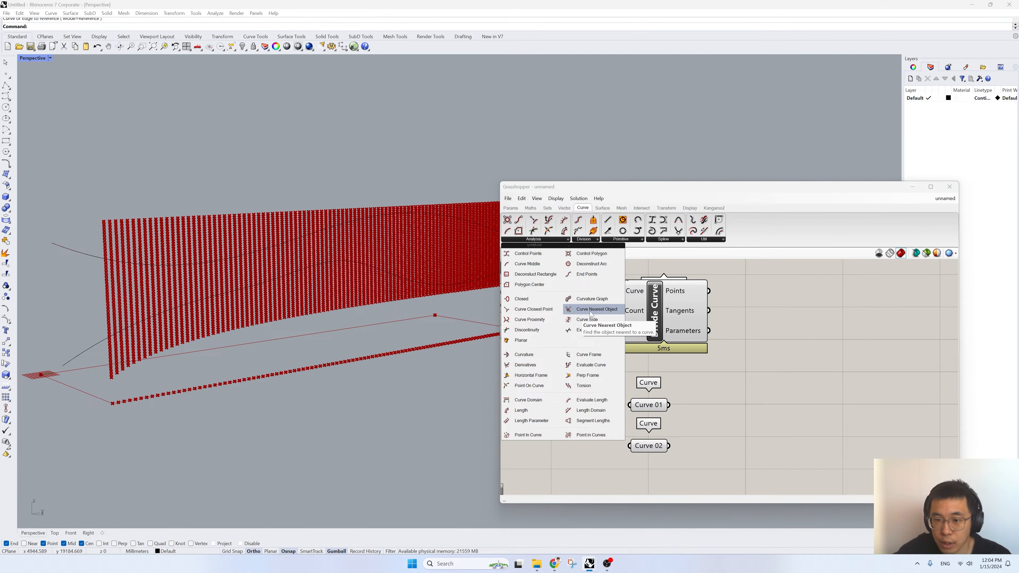
pyautogui.click(533, 310)
pyautogui.click(785, 369)
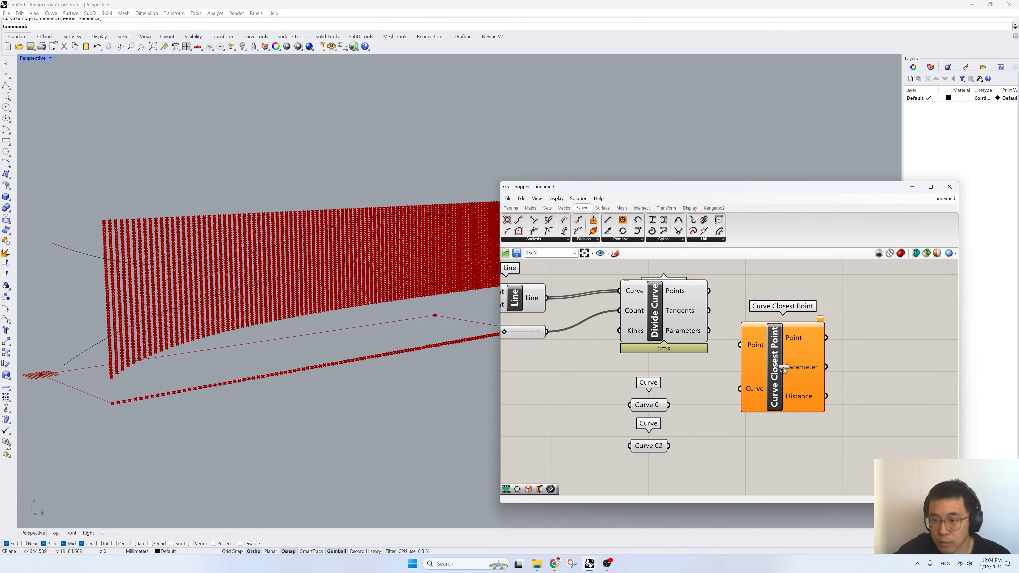
pyautogui.moveTo(769, 379); pyautogui.dragTo(801, 379)
# - Connect Curve 01 and the Divide Curve points to Curve Closest Point's Curve and Point inputs, and tidy the component layout
pyautogui.moveTo(533, 307); pyautogui.dragTo(584, 321, button='right')
pyautogui.moveTo(719, 419); pyautogui.dragTo(822, 404)
pyautogui.click(699, 419)
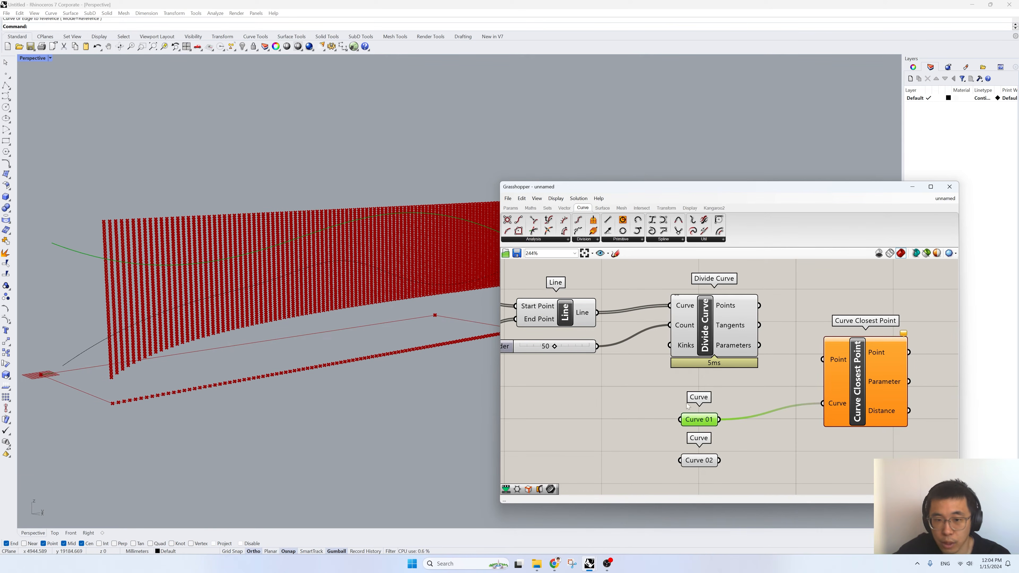
pyautogui.moveTo(759, 306); pyautogui.dragTo(822, 359)
pyautogui.moveTo(858, 377); pyautogui.dragTo(761, 379, button='right')
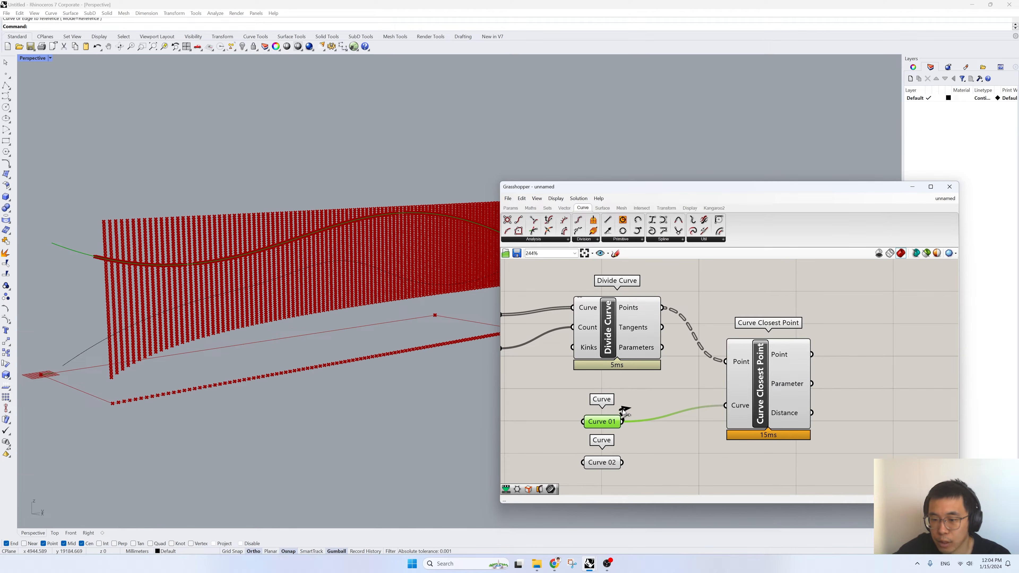
pyautogui.moveTo(607, 427); pyautogui.dragTo(612, 416)
pyautogui.moveTo(618, 340); pyautogui.dragTo(613, 344)
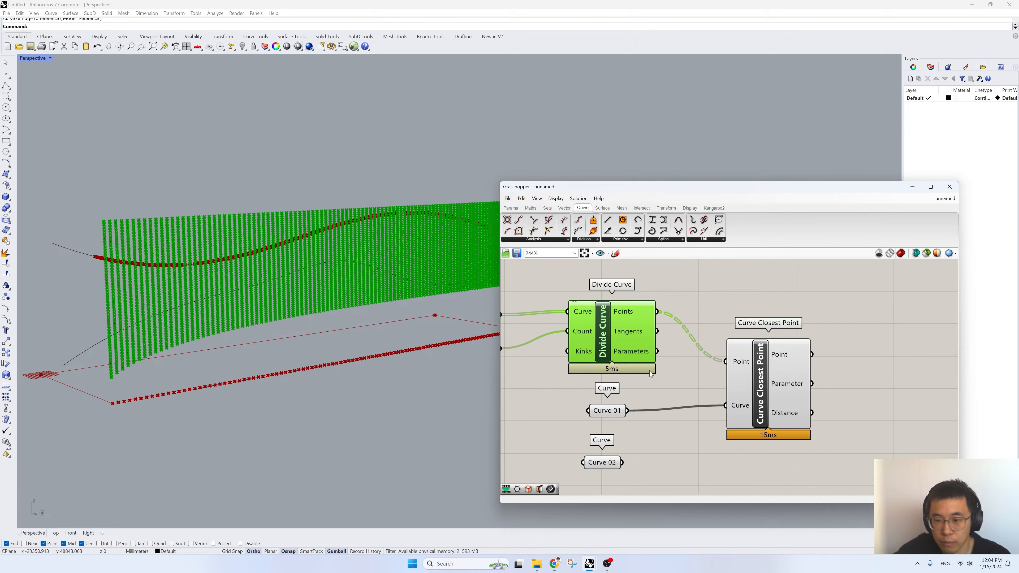
# - Duplicate the Curve Closest Point component below the original and connect Curve 02 to the copy's Curve input
pyautogui.click(662, 388)
pyautogui.moveTo(620, 409); pyautogui.dragTo(621, 407)
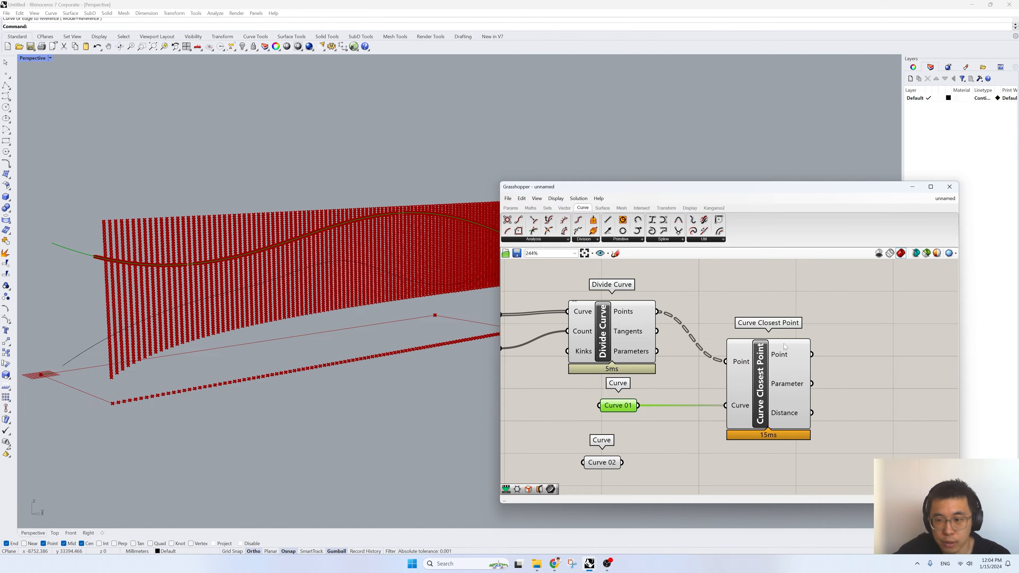
pyautogui.moveTo(756, 412); pyautogui.dragTo(741, 370, button='right')
pyautogui.click(774, 357)
pyautogui.keyDown('alt'); pyautogui.moveTo(774, 357); pyautogui.dragTo(774, 466); pyautogui.keyUp('alt')
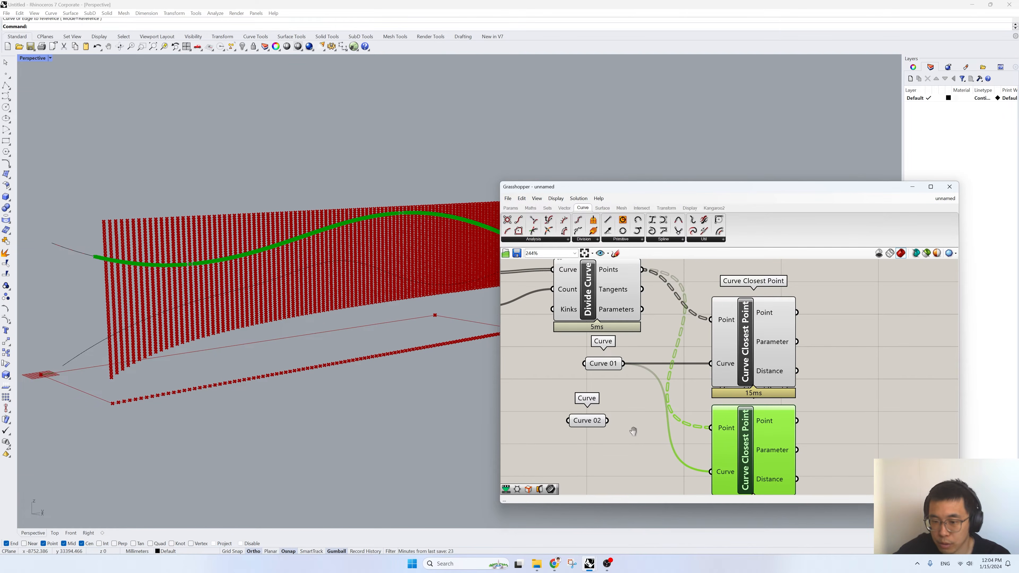
pyautogui.moveTo(637, 435); pyautogui.dragTo(633, 403, button='right')
pyautogui.moveTo(580, 393); pyautogui.dragTo(702, 439)
pyautogui.scroll(-3, 686, 435)
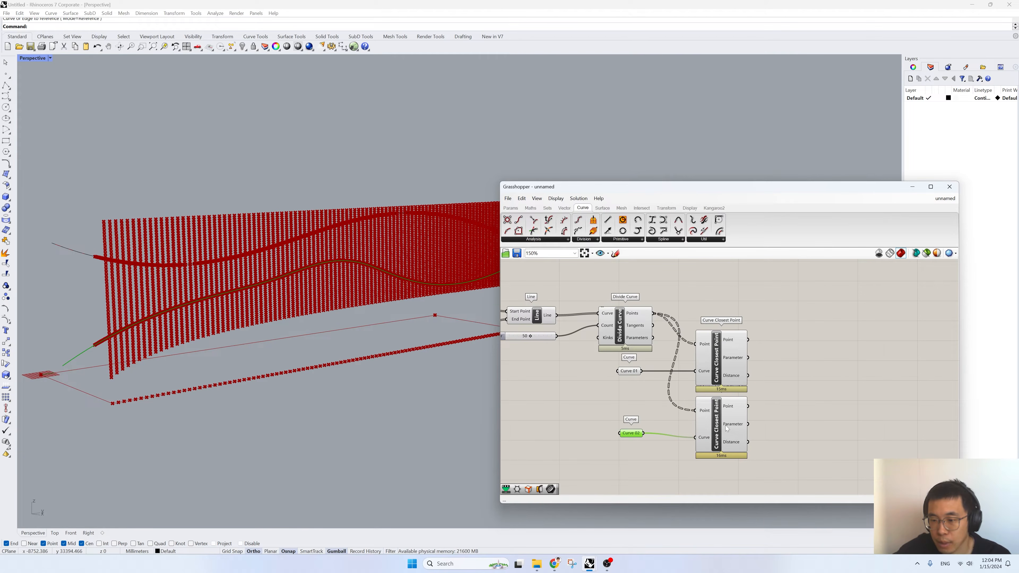
pyautogui.click(727, 429)
# - Add a Multiplication component and connect the Distance outputs of the two Curve Closest Point components to A and B
pyautogui.moveTo(844, 407); pyautogui.dragTo(777, 417, button='right')
pyautogui.doubleClick(790, 413)
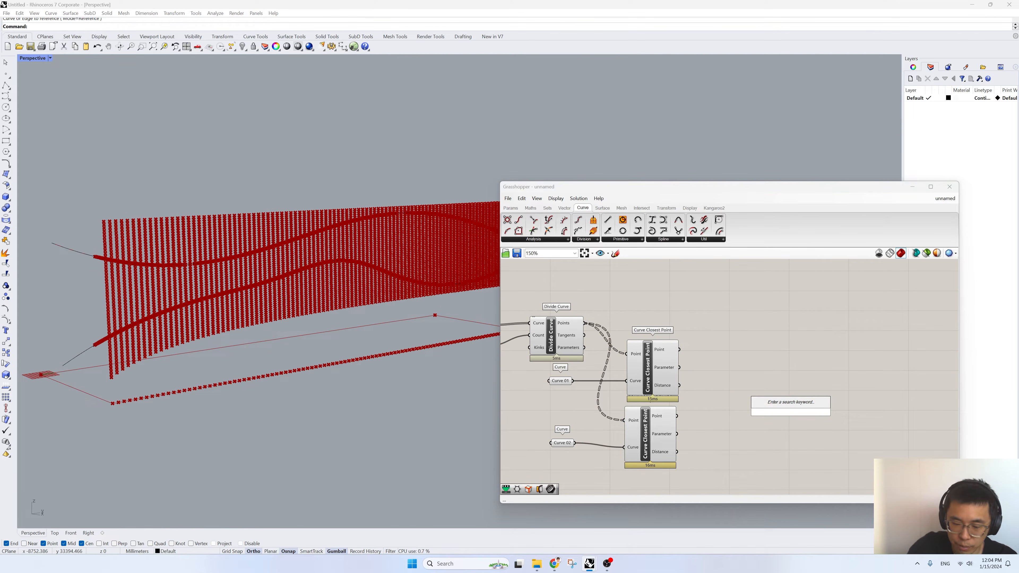
pyautogui.write('*')
pyautogui.press('Return')
pyautogui.moveTo(677, 387); pyautogui.dragTo(769, 405)
pyautogui.moveTo(677, 452); pyautogui.dragTo(760, 423)
pyautogui.moveTo(643, 431); pyautogui.dragTo(646, 431)
pyautogui.moveTo(140, 332); pyautogui.dragTo(160, 339, button='right')
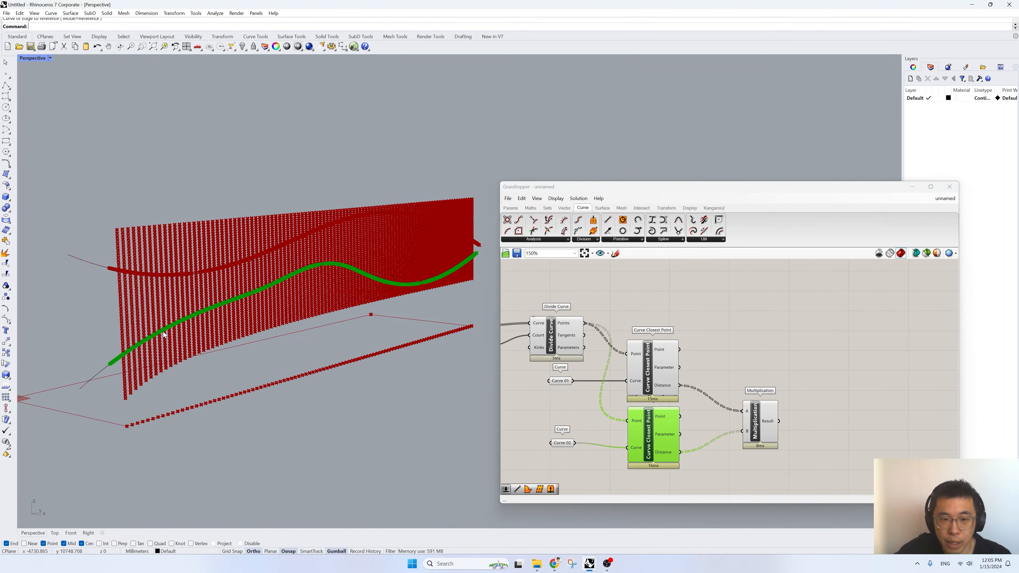
pyautogui.moveTo(766, 423); pyautogui.dragTo(758, 424)
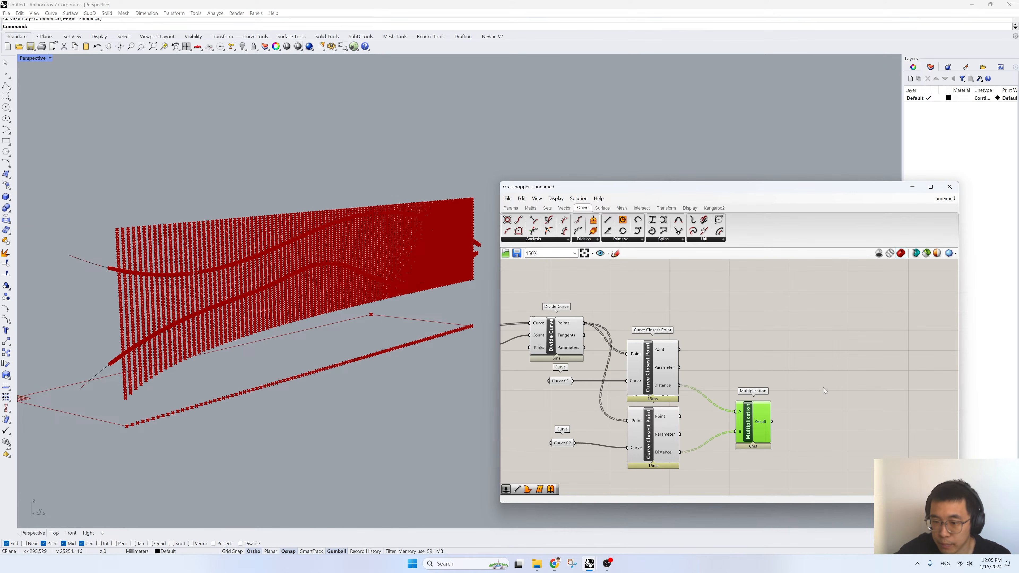
# - Add a Graph Mapper and place it well beyond the Multiplication component, leaving room between them
pyautogui.doubleClick(830, 357)
pyautogui.write('gra')
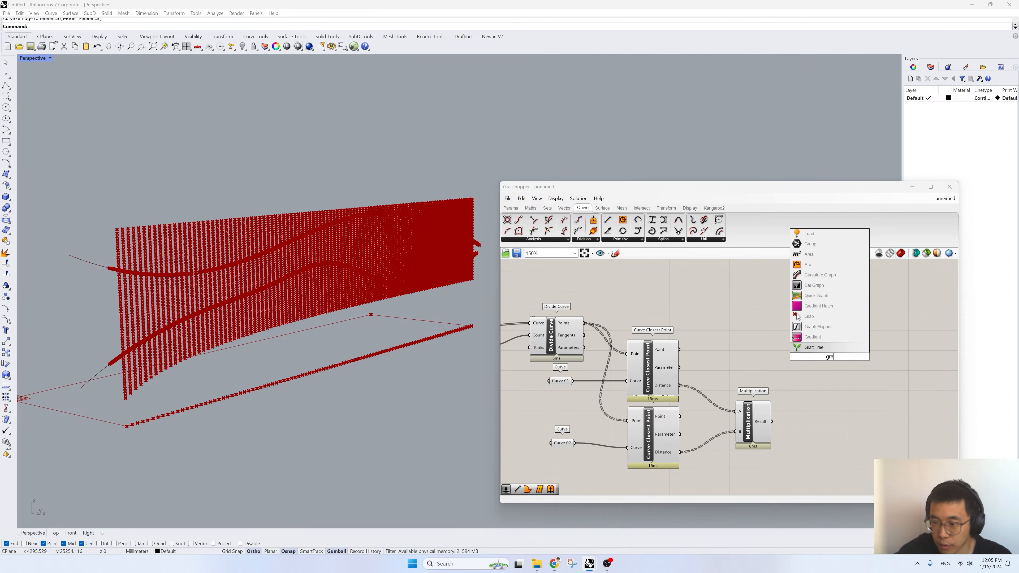
pyautogui.click(820, 327)
pyautogui.moveTo(826, 361); pyautogui.dragTo(907, 400)
pyautogui.moveTo(818, 420); pyautogui.dragTo(749, 408, button='right')
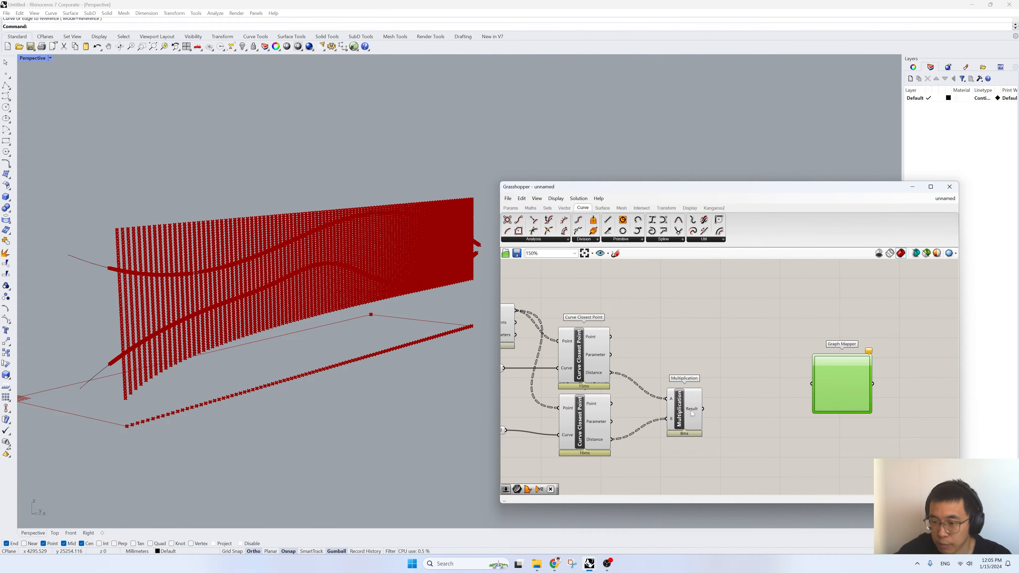
# - Set the Graph Mapper's graph type to Bezier and shape its curve into an arch that rises steeply and flattens out
pyautogui.rightClick(828, 387)
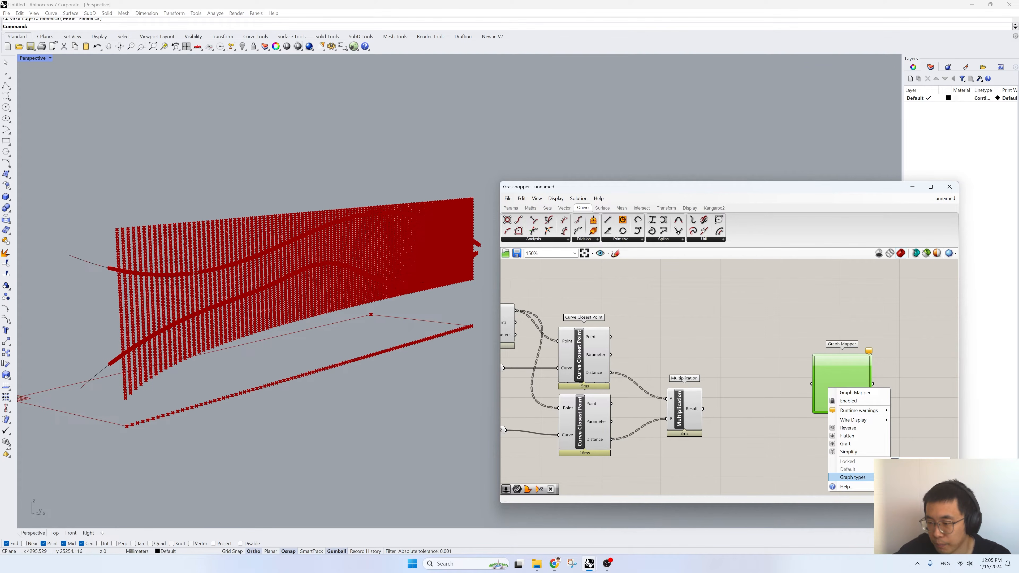
pyautogui.click(898, 451)
pyautogui.scroll(3, 838, 371)
pyautogui.moveTo(801, 437); pyautogui.dragTo(821, 375)
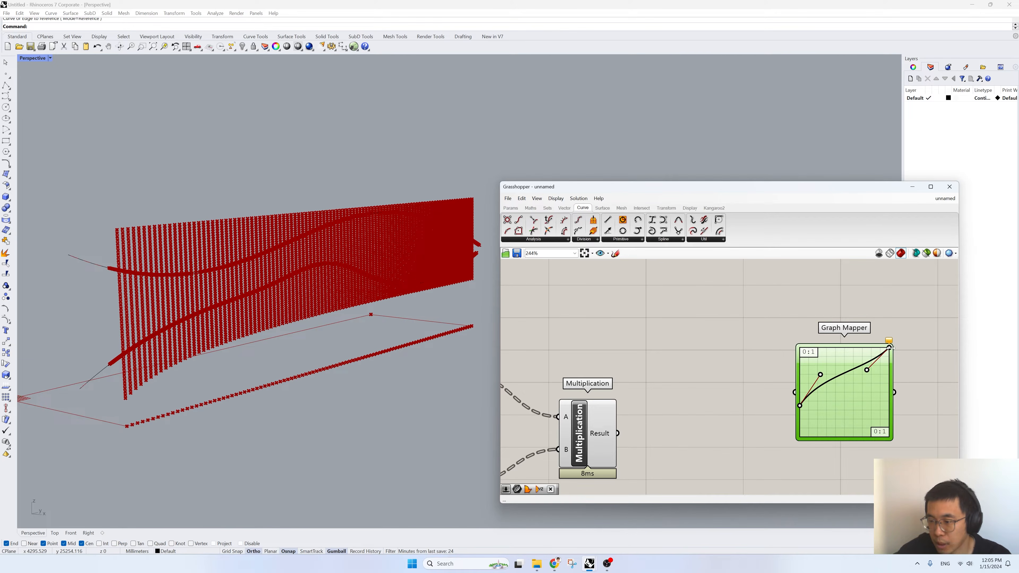
pyautogui.moveTo(890, 349); pyautogui.dragTo(898, 377)
pyautogui.moveTo(602, 406); pyautogui.dragTo(684, 393, button='right')
pyautogui.scroll(-1, 683, 388)
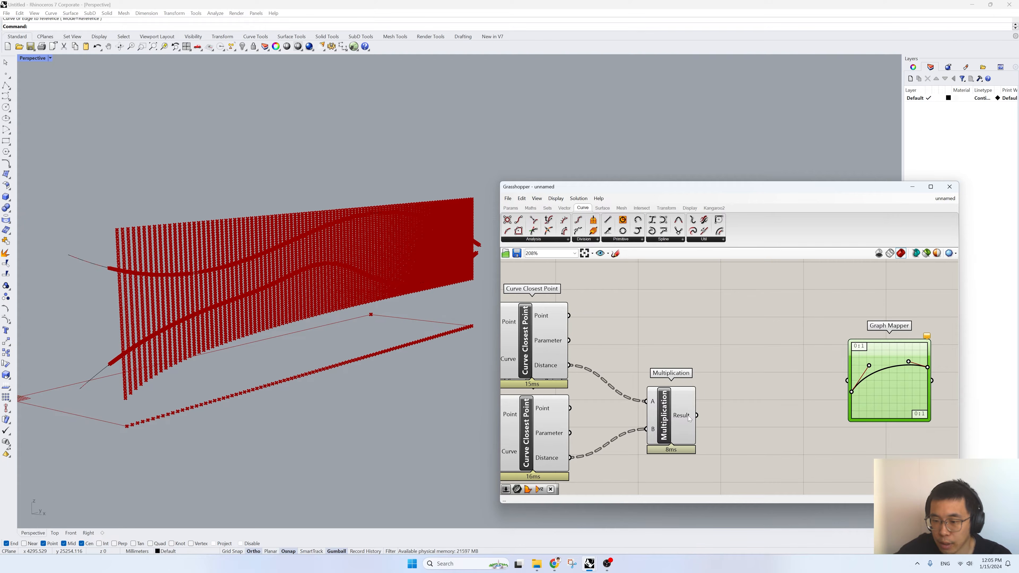
# - Attach a temporary Panel to the Multiplication result to check its values, and delete the Panel
pyautogui.moveTo(687, 416)
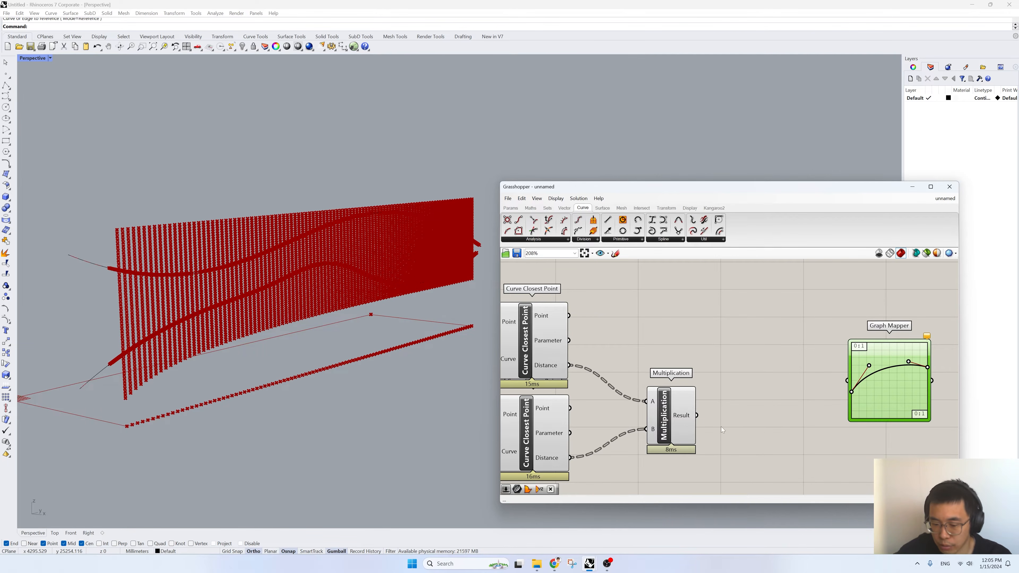
pyautogui.doubleClick(763, 429)
pyautogui.write('//')
pyautogui.press('Return')
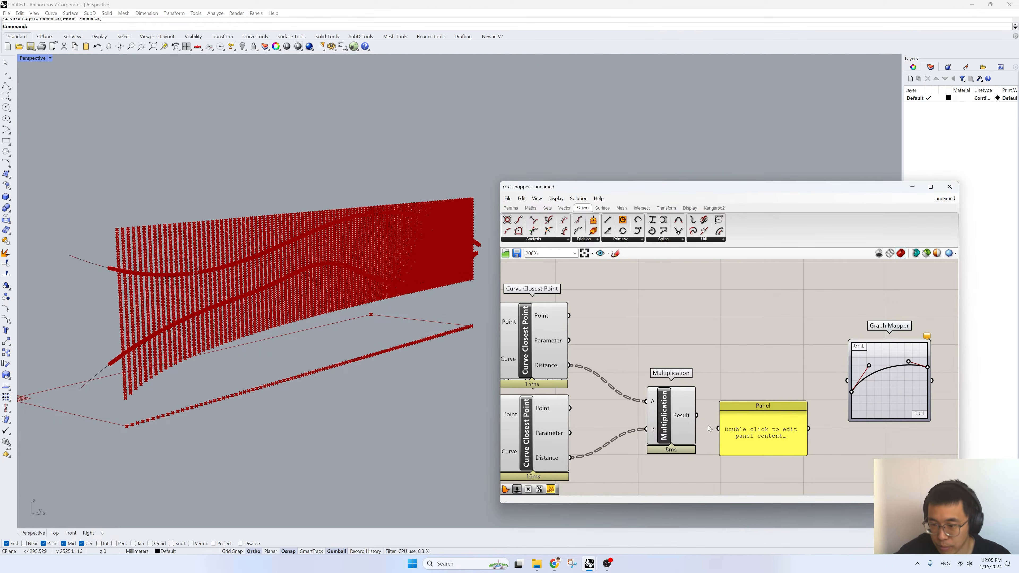
pyautogui.moveTo(717, 430); pyautogui.dragTo(696, 415)
pyautogui.moveTo(768, 401); pyautogui.dragTo(770, 358)
pyautogui.click(772, 391)
pyautogui.press('Delete')
# - Add a Remap Numbers component and connect the Multiplication result to its Value input
pyautogui.doubleClick(769, 385)
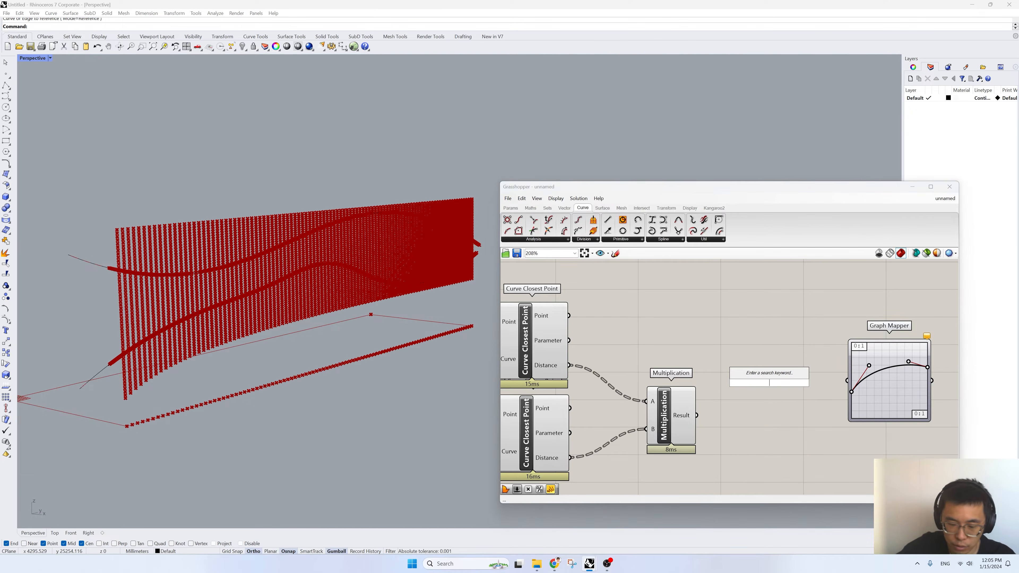
pyautogui.write('remap')
pyautogui.click(752, 374)
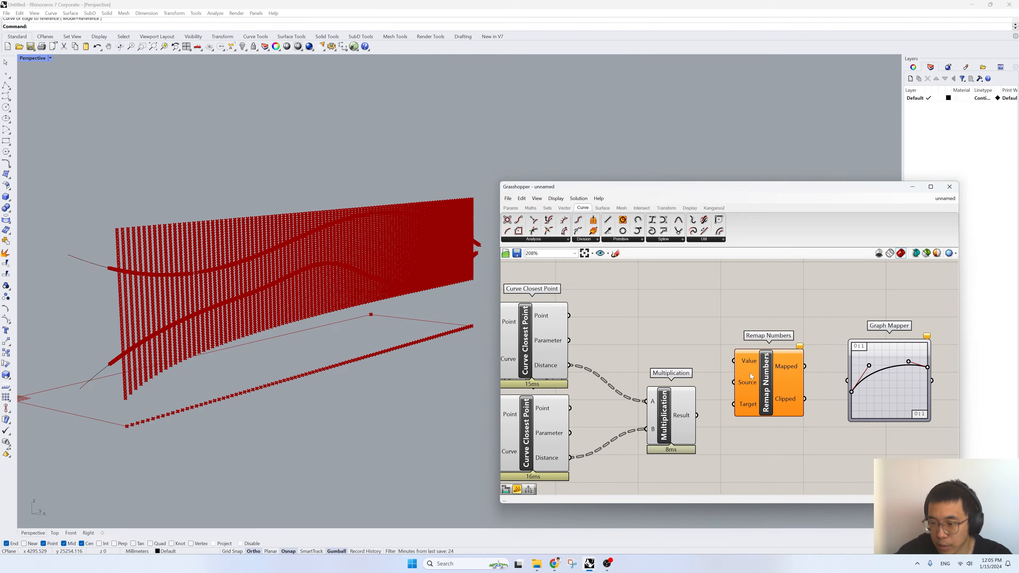
pyautogui.moveTo(747, 387)
pyautogui.mouseDown()
pyautogui.moveTo(763, 429)
pyautogui.moveTo(749, 402)
pyautogui.mouseUp()
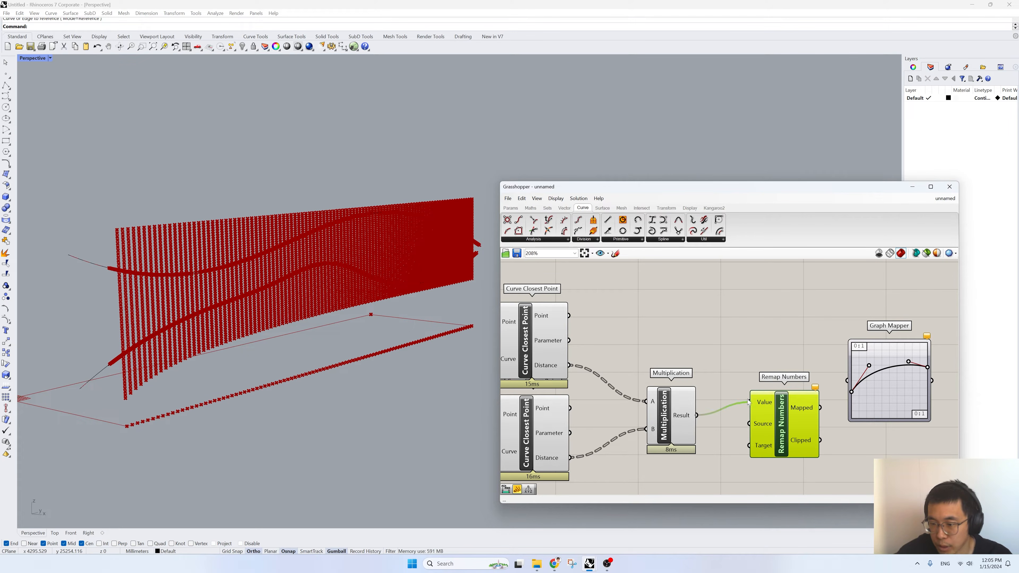
pyautogui.moveTo(759, 423); pyautogui.dragTo(739, 385, button='right')
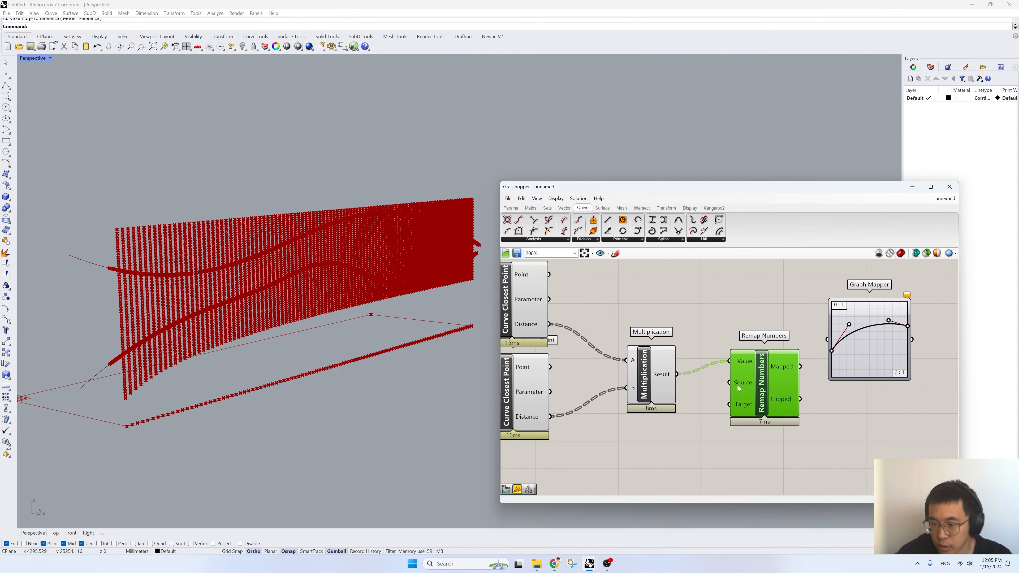
# - Add a Bounds component fed by the Multiplication result and connect its Domain to the Source input of Remap Numbers
pyautogui.doubleClick(724, 435)
pyautogui.write('bound')
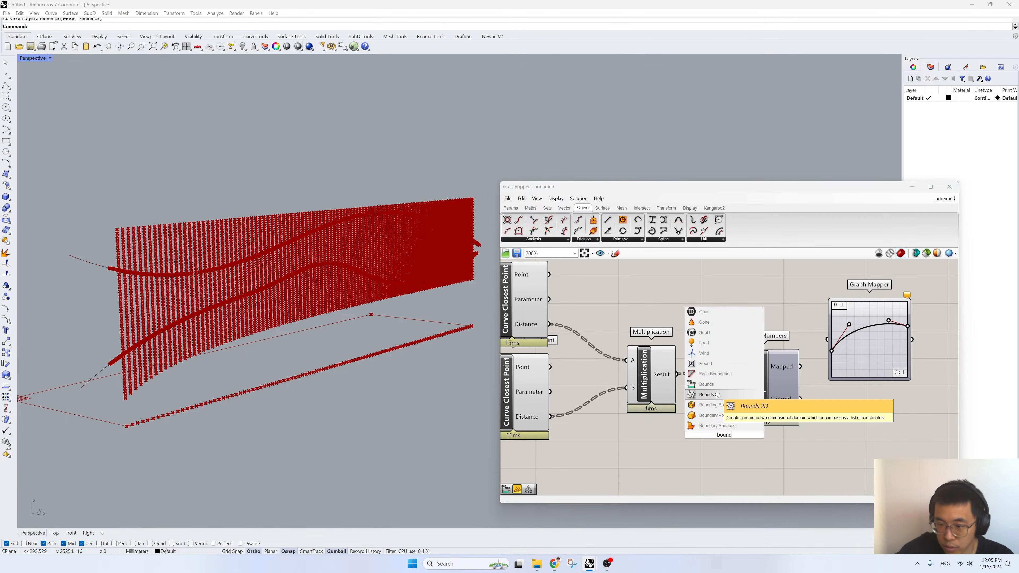
pyautogui.click(703, 385)
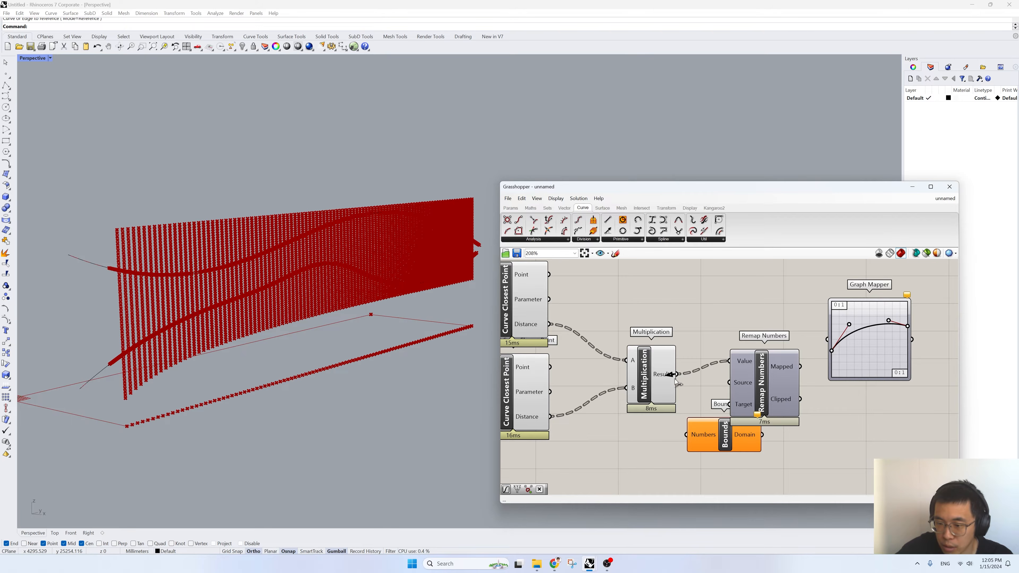
pyautogui.moveTo(678, 374); pyautogui.dragTo(687, 435)
pyautogui.moveTo(761, 386); pyautogui.dragTo(797, 385)
pyautogui.moveTo(753, 446); pyautogui.dragTo(726, 458)
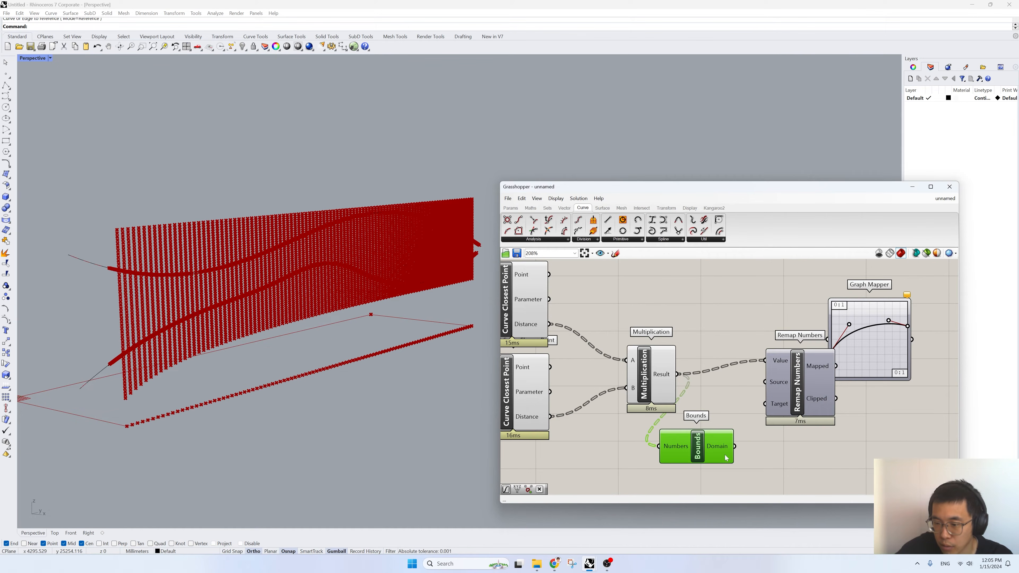
pyautogui.moveTo(740, 414); pyautogui.dragTo(762, 386)
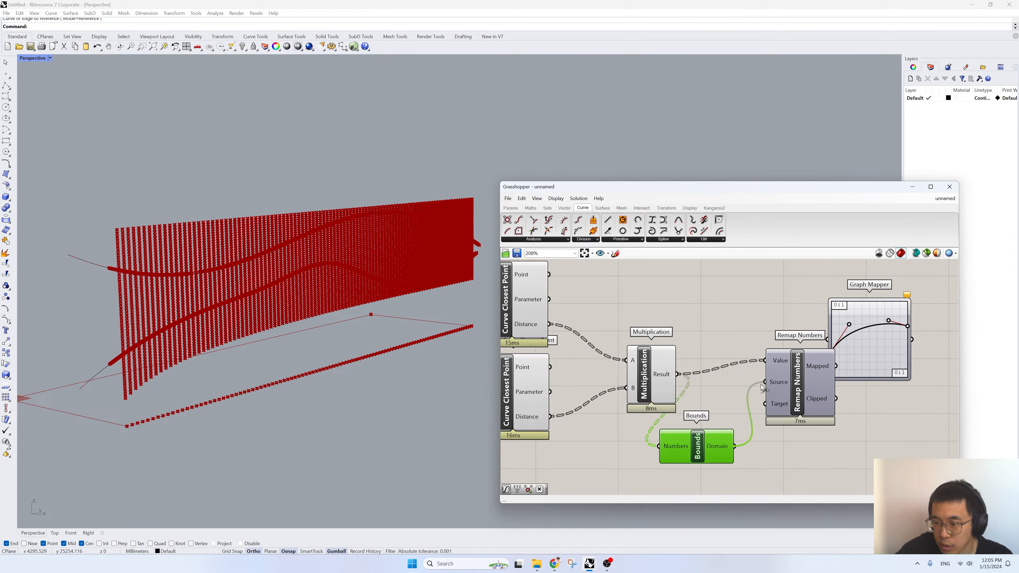
# - Flatten the Numbers input of the Bounds component
pyautogui.rightClick(782, 386)
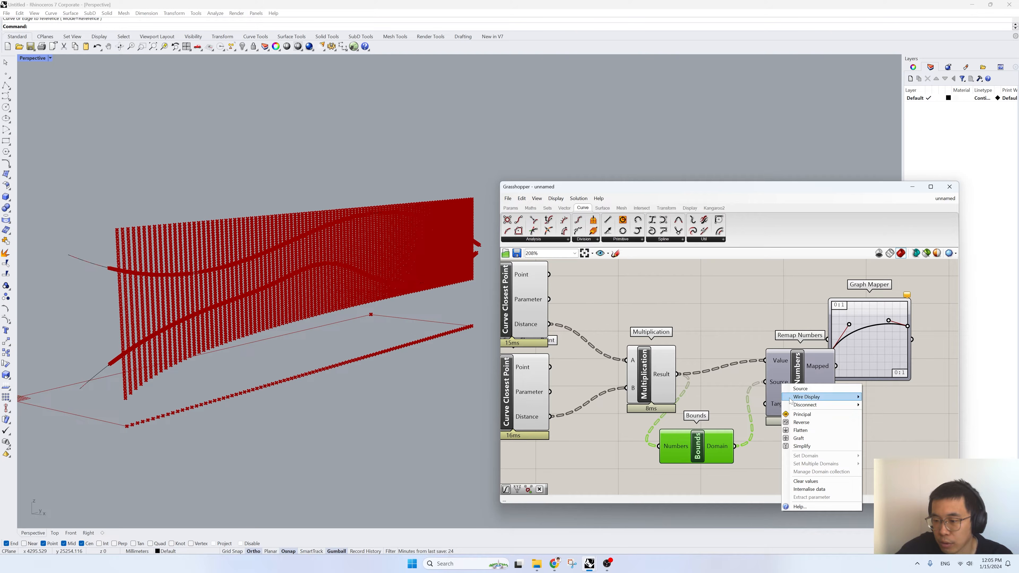
pyautogui.rightClick(725, 444)
pyautogui.rightClick(670, 446)
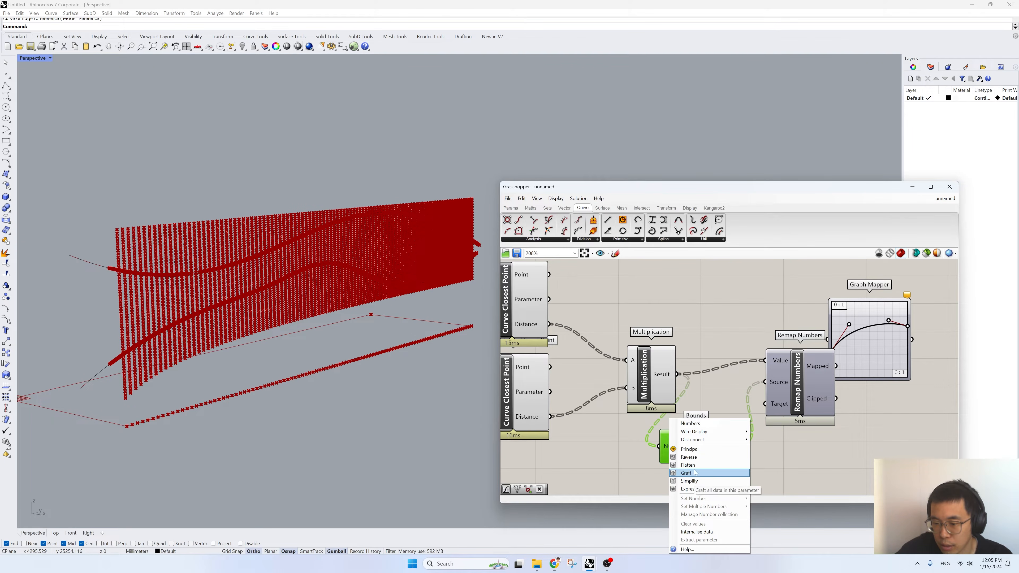
pyautogui.click(688, 466)
pyautogui.moveTo(718, 451)
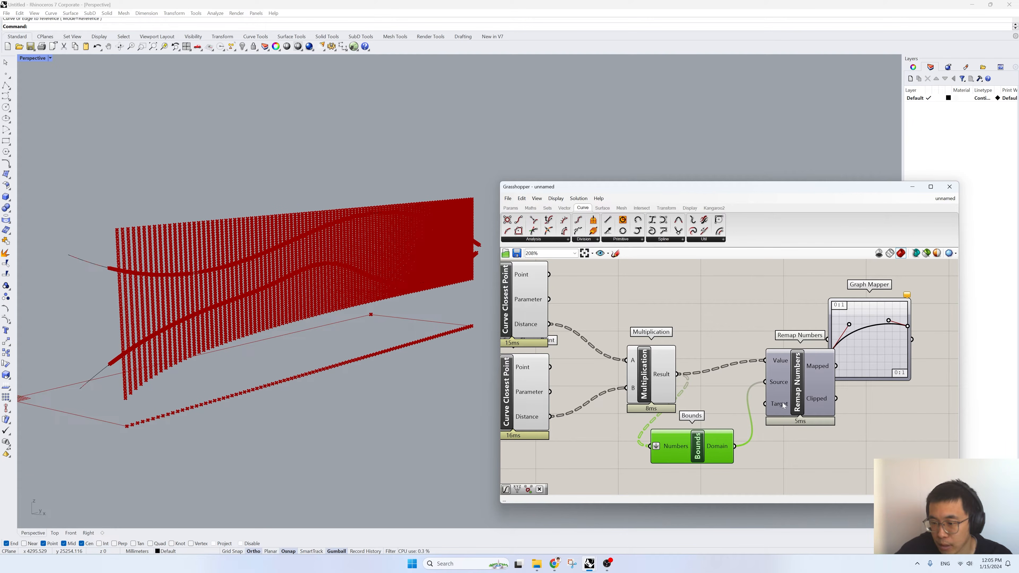
# - Tidy the Multiplication, Bounds and Graph Mapper positions and connect the Mapped output of Remap Numbers to the Graph Mapper
pyautogui.moveTo(785, 405); pyautogui.dragTo(644, 433, button='right')
pyautogui.moveTo(678, 401)
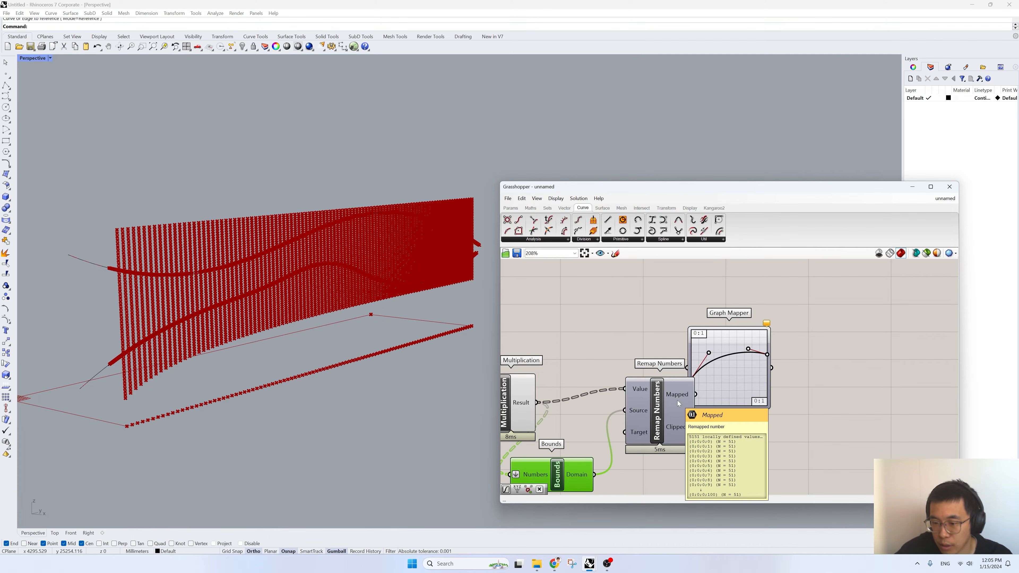
pyautogui.moveTo(677, 401); pyautogui.dragTo(810, 368, button='right')
pyautogui.moveTo(664, 379); pyautogui.dragTo(643, 366)
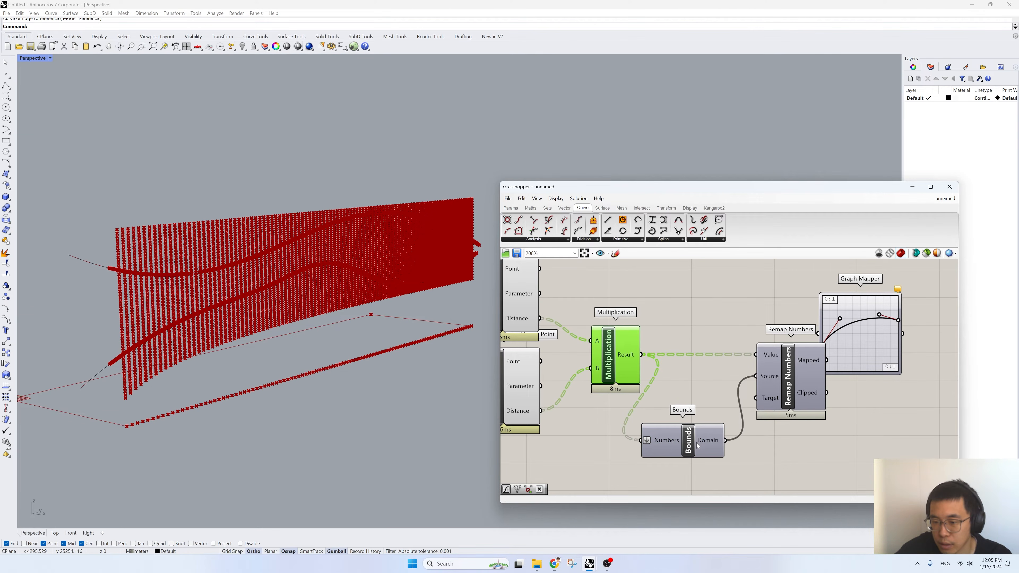
pyautogui.moveTo(662, 445); pyautogui.dragTo(671, 425)
pyautogui.moveTo(771, 387); pyautogui.dragTo(675, 402, button='right')
pyautogui.moveTo(769, 367); pyautogui.dragTo(815, 376)
pyautogui.moveTo(718, 379)
pyautogui.moveTo(947, 367); pyautogui.dragTo(776, 424, button='right')
# - Add a second Multiplication component after the Graph Mapper and connect the Graph Mapper output to its B input
pyautogui.doubleClick(777, 424)
pyautogui.write('*')
pyautogui.press('Return')
pyautogui.moveTo(687, 434); pyautogui.dragTo(788, 401)
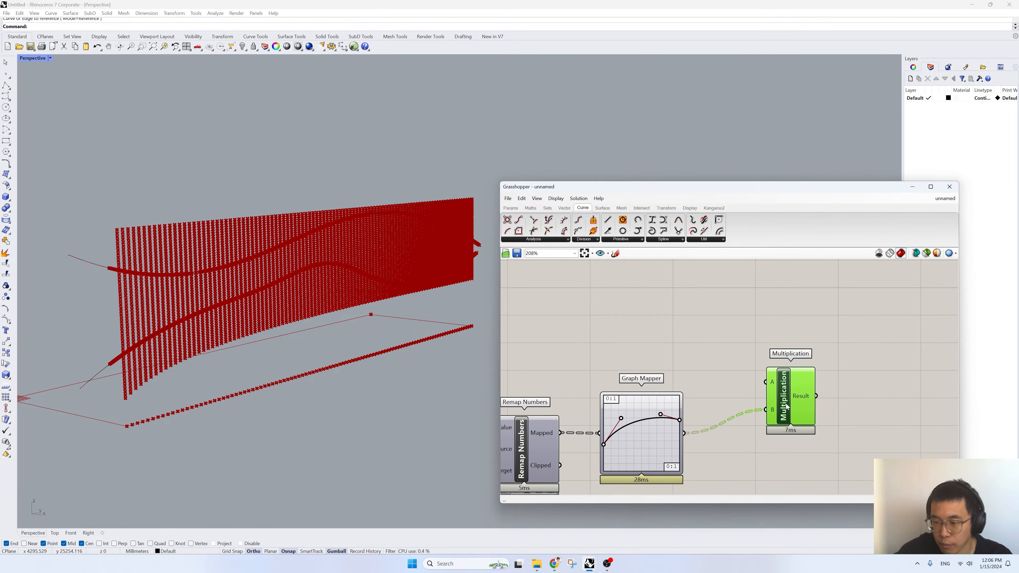
# - Add a Number Slider with the value 500 and connect it to the second Multiplication's A input
pyautogui.scroll(-3, 786, 410)
pyautogui.doubleClick(697, 373)
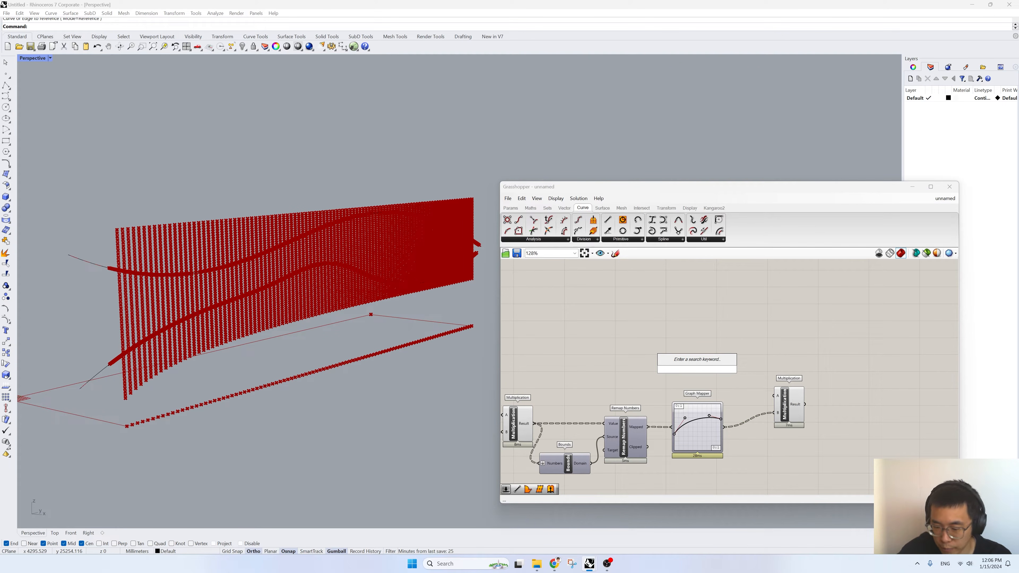
pyautogui.write('500')
pyautogui.press('Return')
pyautogui.moveTo(733, 369); pyautogui.dragTo(765, 393)
pyautogui.moveTo(649, 381); pyautogui.dragTo(786, 399, button='right')
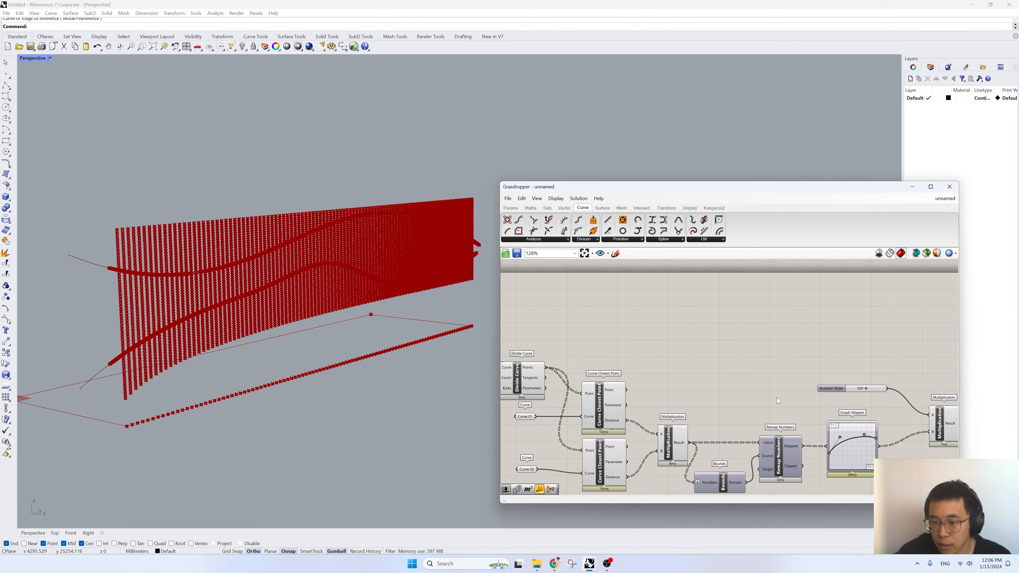
pyautogui.click(615, 419)
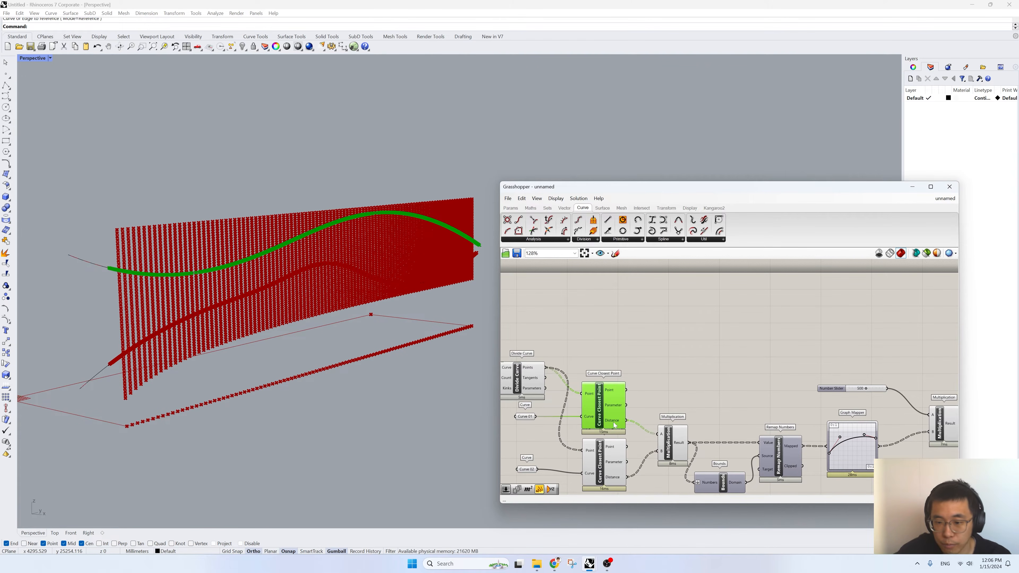
pyautogui.click(610, 457)
pyautogui.click(603, 407)
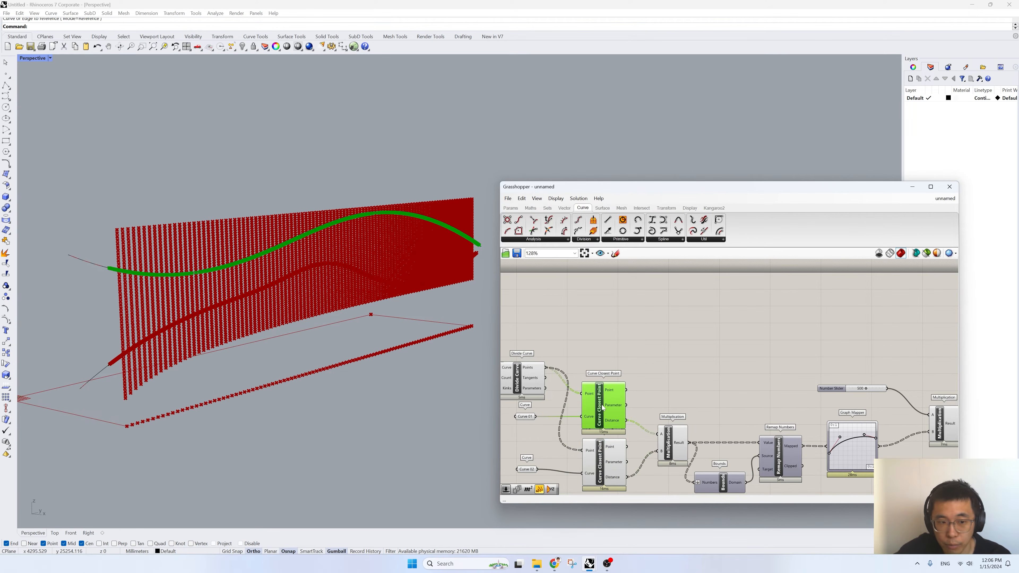
pyautogui.click(531, 385)
# - Add a Move component, connect the Divide Curve points to its Geometry input and place it beyond the second Multiplication
pyautogui.moveTo(593, 346); pyautogui.dragTo(660, 354, button='right')
pyautogui.doubleClick(703, 350)
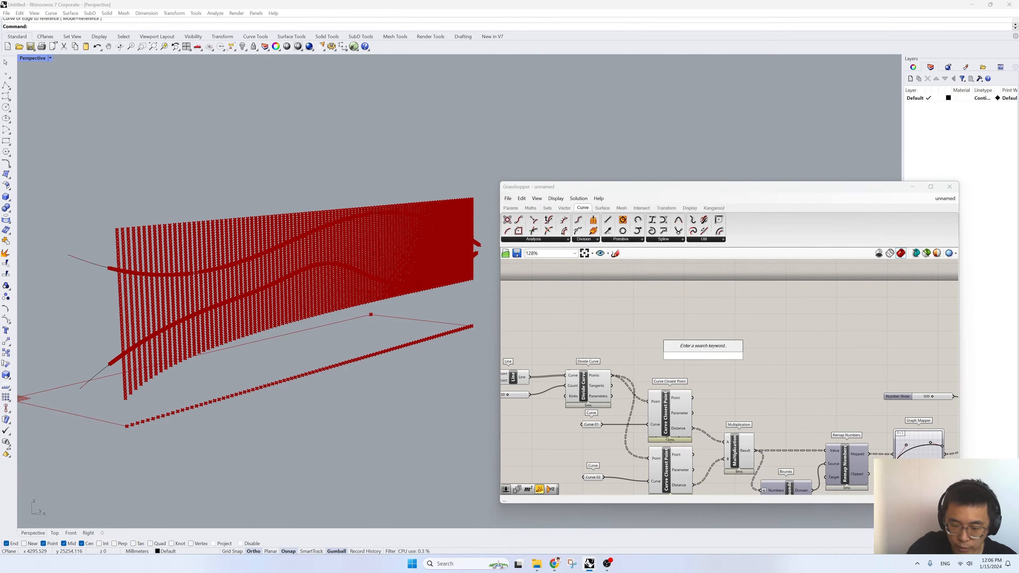
pyautogui.write('move')
pyautogui.press('Return')
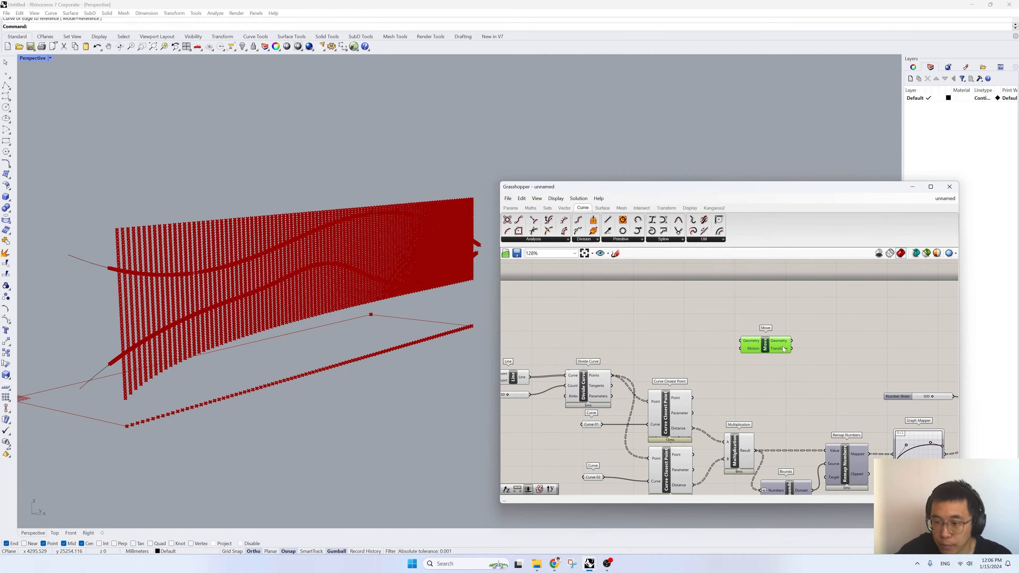
pyautogui.scroll(1, 616, 376)
pyautogui.moveTo(643, 365); pyautogui.dragTo(952, 337)
pyautogui.scroll(-3, 731, 344)
pyautogui.moveTo(897, 354); pyautogui.dragTo(756, 358, button='right')
pyautogui.moveTo(804, 347); pyautogui.dragTo(869, 347)
# - Add a Unit X component after the second Multiplication and connect the Multiplication's Result to its Factor input
pyautogui.click(837, 402)
pyautogui.doubleClick(837, 402)
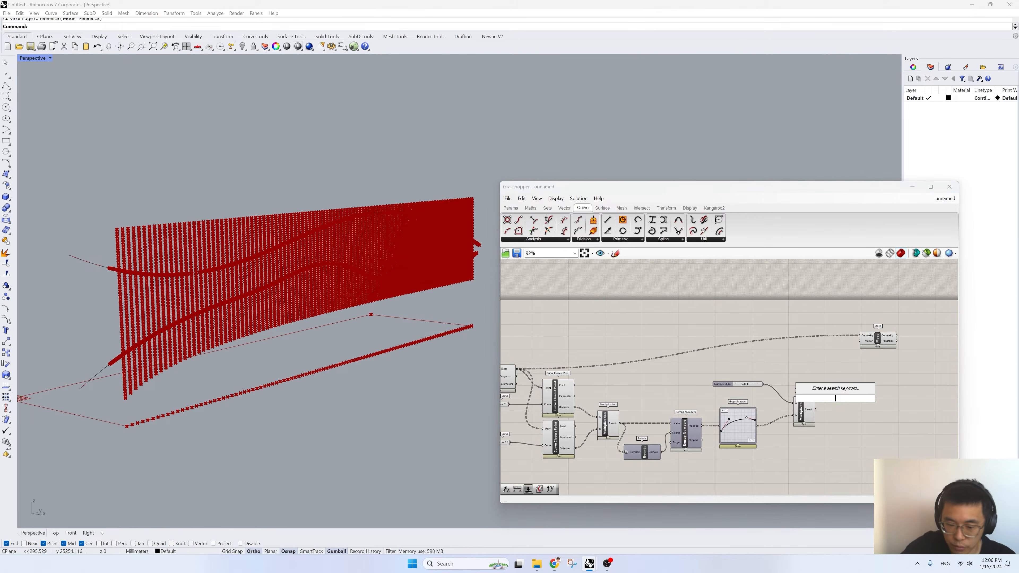
pyautogui.write('Uni')
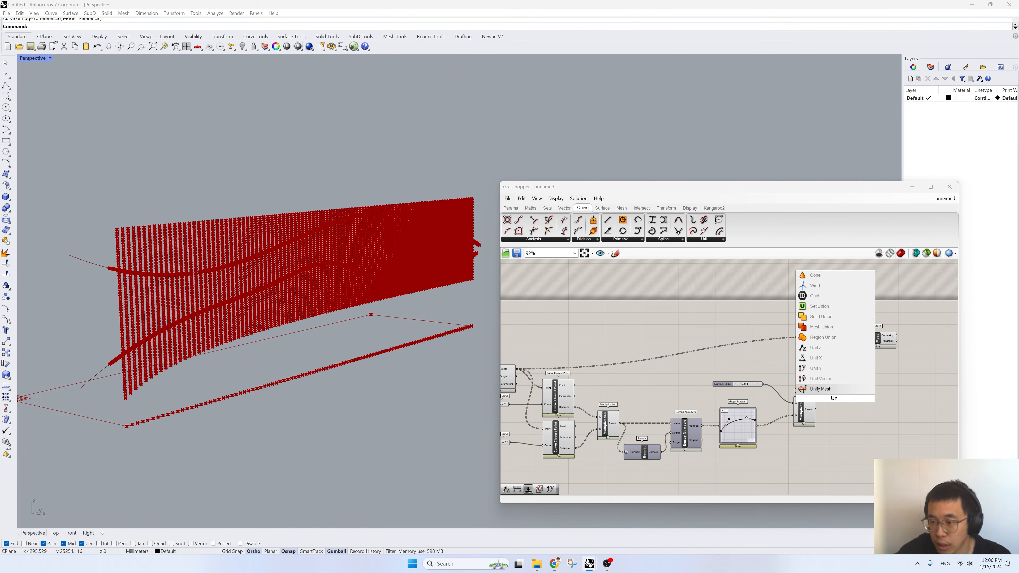
pyautogui.click(826, 359)
pyautogui.scroll(3, 819, 406)
pyautogui.moveTo(815, 412); pyautogui.dragTo(820, 366)
pyautogui.moveTo(851, 370)
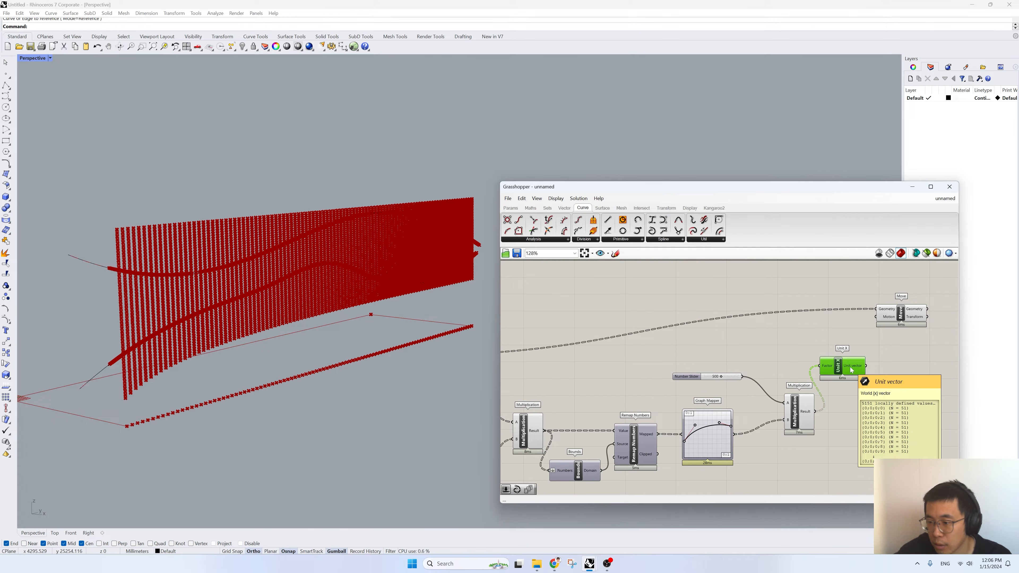
# - Connect the Unit X vector output to the Move component's Motion input and inspect the moved points from the side
pyautogui.moveTo(884, 311)
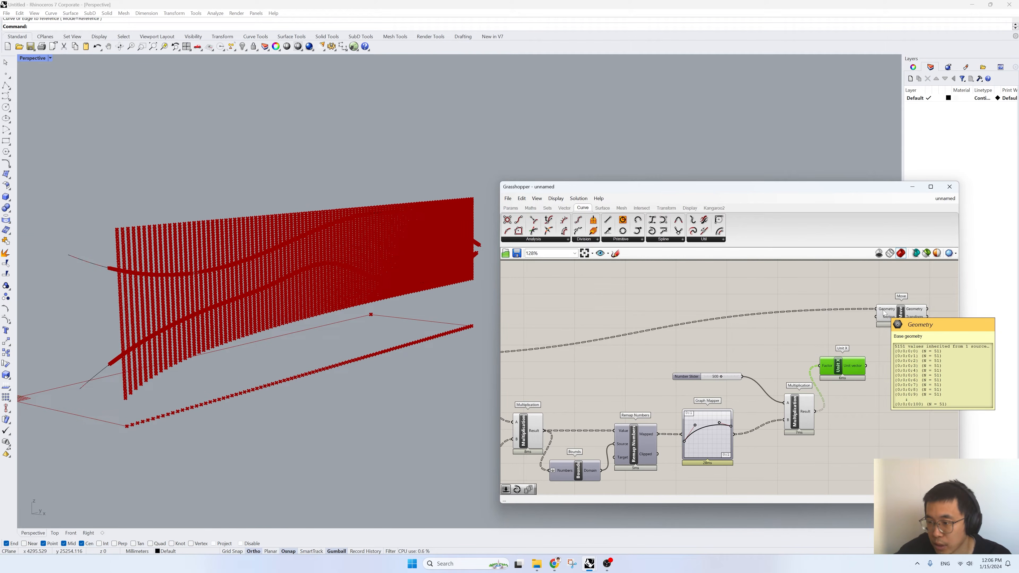
pyautogui.moveTo(885, 312); pyautogui.dragTo(811, 340, button='right')
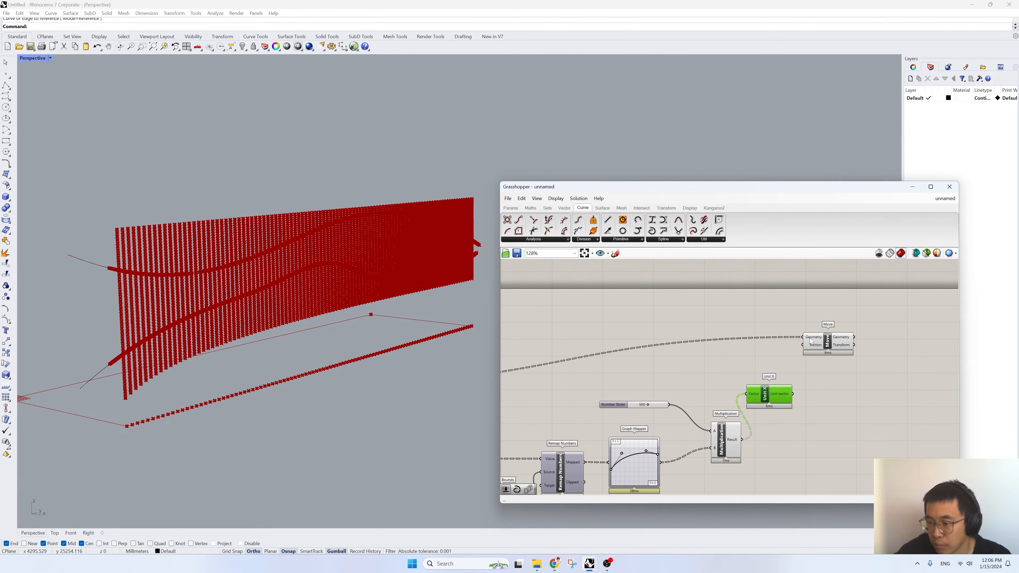
pyautogui.moveTo(783, 398)
pyautogui.moveTo(808, 348); pyautogui.dragTo(836, 341)
pyautogui.moveTo(201, 376); pyautogui.dragTo(316, 282, button='right')
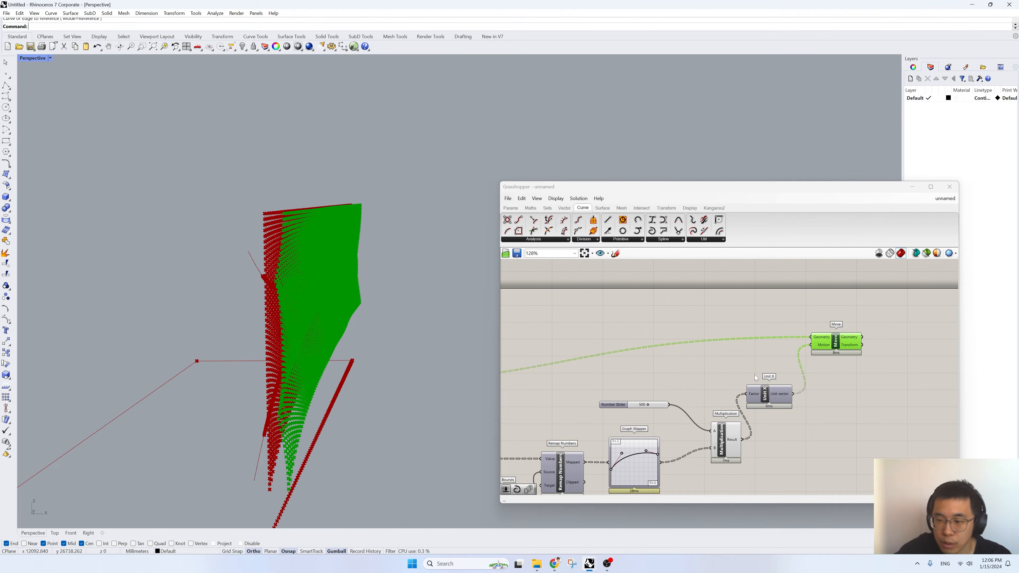
pyautogui.moveTo(302, 340); pyautogui.dragTo(312, 331, button='right')
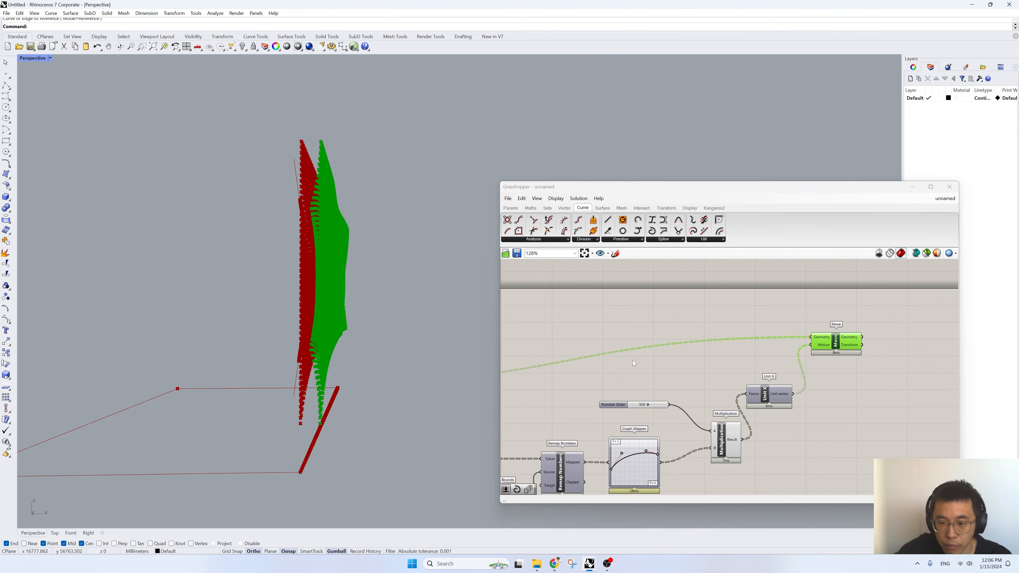
# - Reverse the Graph Mapper's vertical domain by setting Y[0] to 1 and Y[1] to 0
pyautogui.moveTo(633, 378); pyautogui.dragTo(672, 359, button='right')
pyautogui.scroll(3, 668, 479)
pyautogui.doubleClick(667, 438)
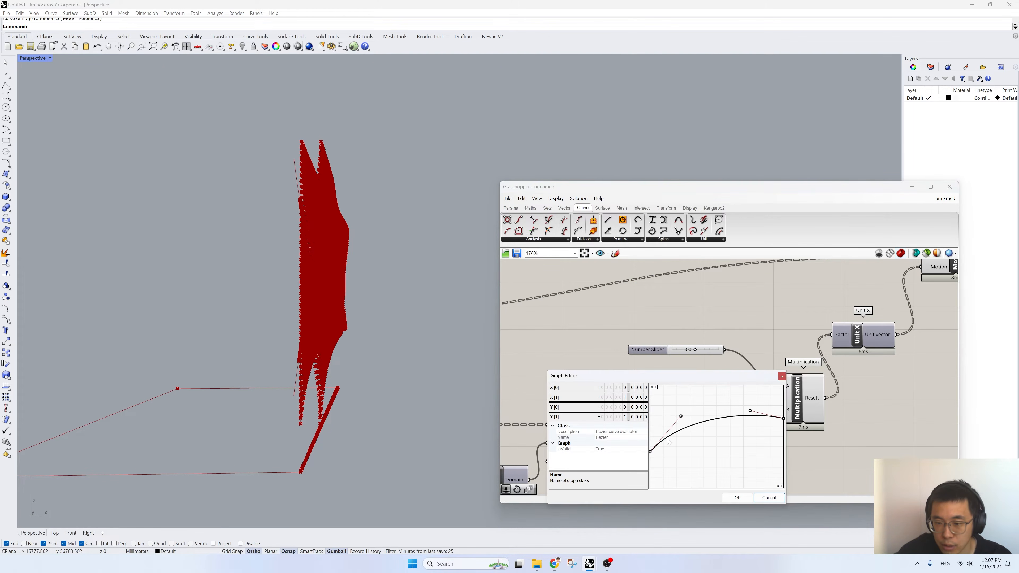
pyautogui.doubleClick(622, 409)
pyautogui.write('1')
pyautogui.doubleClick(624, 419)
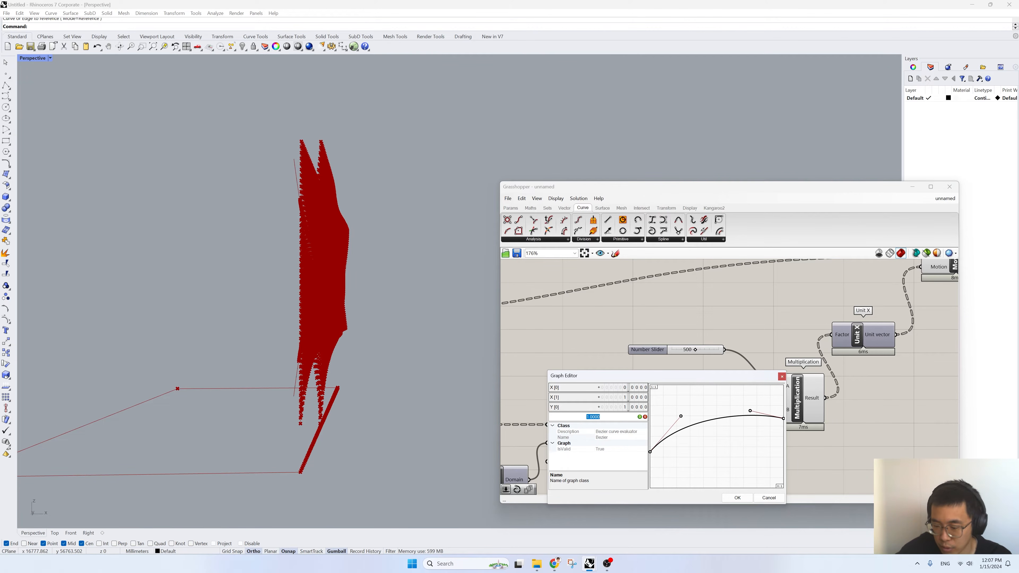
pyautogui.write('0')
pyautogui.press('Return')
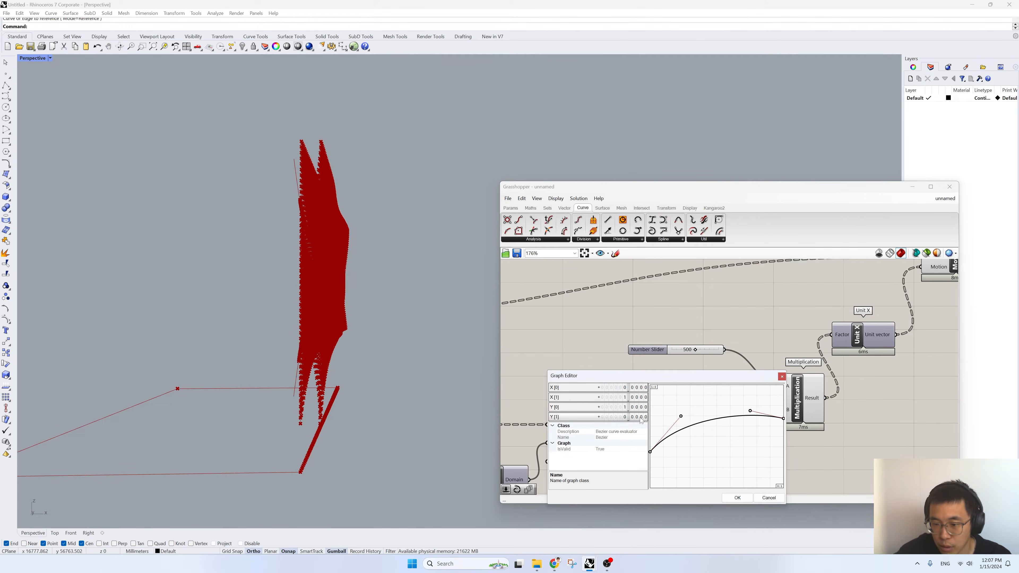
pyautogui.click(739, 498)
# - Turn off the preview of all components upstream of Move so only the moved points are displayed
pyautogui.moveTo(469, 333)
pyautogui.mouseDown(button='right')
pyautogui.moveTo(442, 346)
pyautogui.moveTo(435, 338)
pyautogui.moveTo(469, 326)
pyautogui.mouseUp(button='right')
pyautogui.moveTo(348, 209); pyautogui.dragTo(241, 231, button='right')
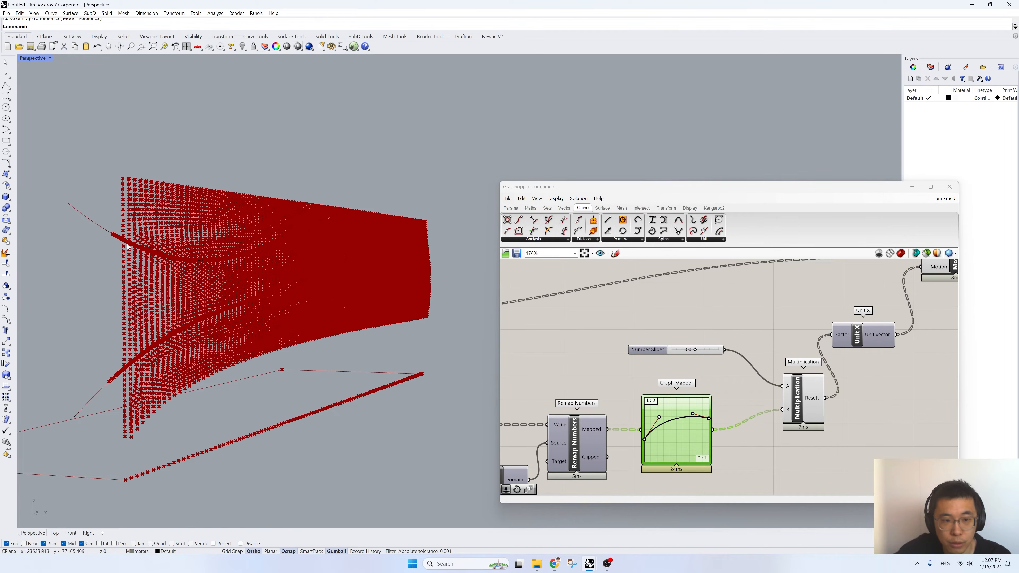
pyautogui.moveTo(351, 232)
pyautogui.mouseDown(button='right')
pyautogui.moveTo(306, 213)
pyautogui.moveTo(346, 229)
pyautogui.mouseUp(button='right')
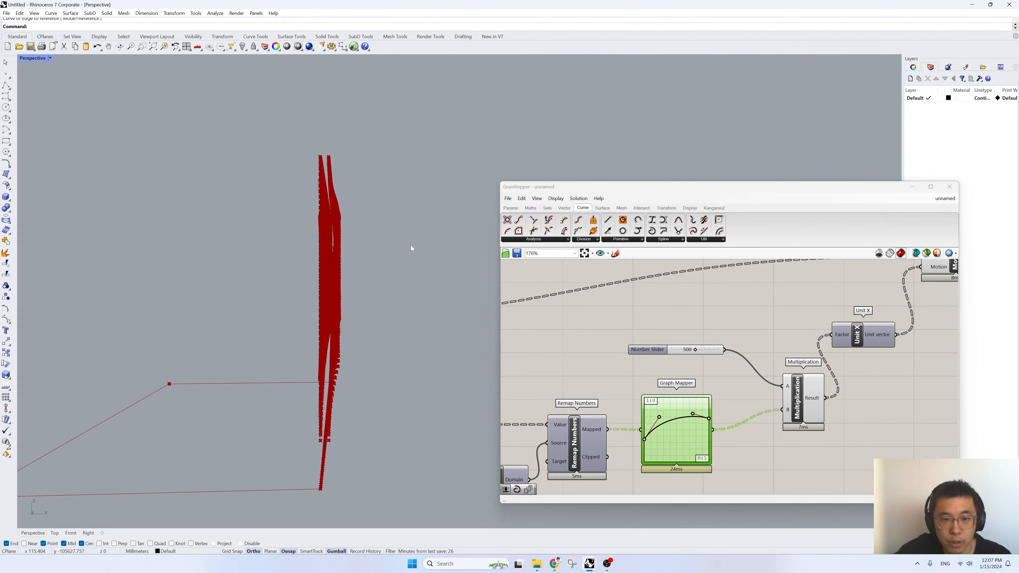
pyautogui.moveTo(378, 328); pyautogui.dragTo(191, 301, button='right')
pyautogui.scroll(3, 190, 300)
pyautogui.scroll(-4, 758, 462)
pyautogui.moveTo(758, 461); pyautogui.dragTo(820, 429, button='right')
pyautogui.scroll(-3, 826, 431)
pyautogui.moveTo(848, 449); pyautogui.dragTo(531, 337)
pyautogui.scroll(-1, 639, 364)
pyautogui.middleClick(550, 312)
pyautogui.click(563, 326)
pyautogui.click(862, 375)
pyautogui.scroll(6, 869, 381)
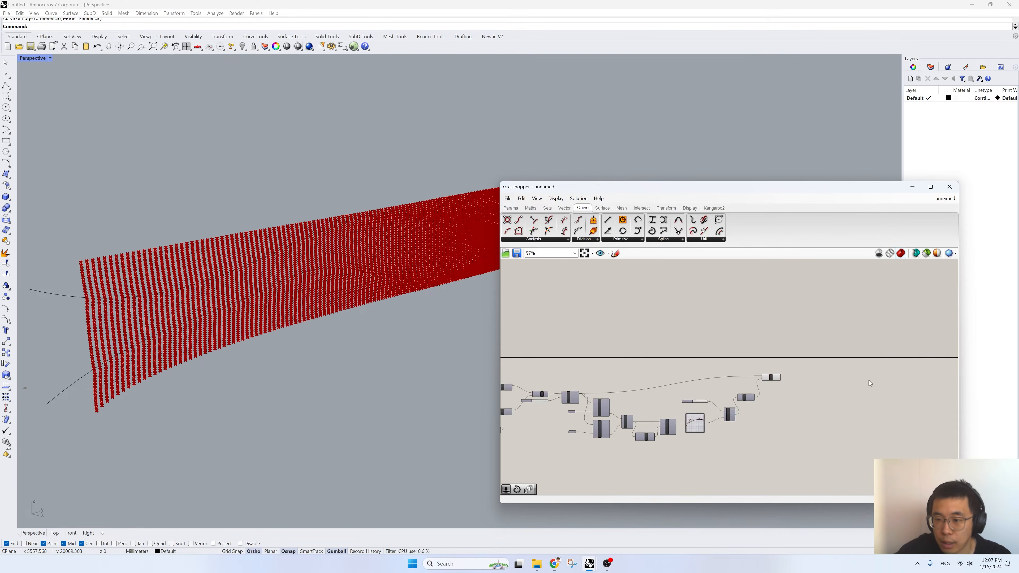
# - Select the two reference curves in the Rhino viewport and hide them
pyautogui.moveTo(256, 381); pyautogui.dragTo(162, 196)
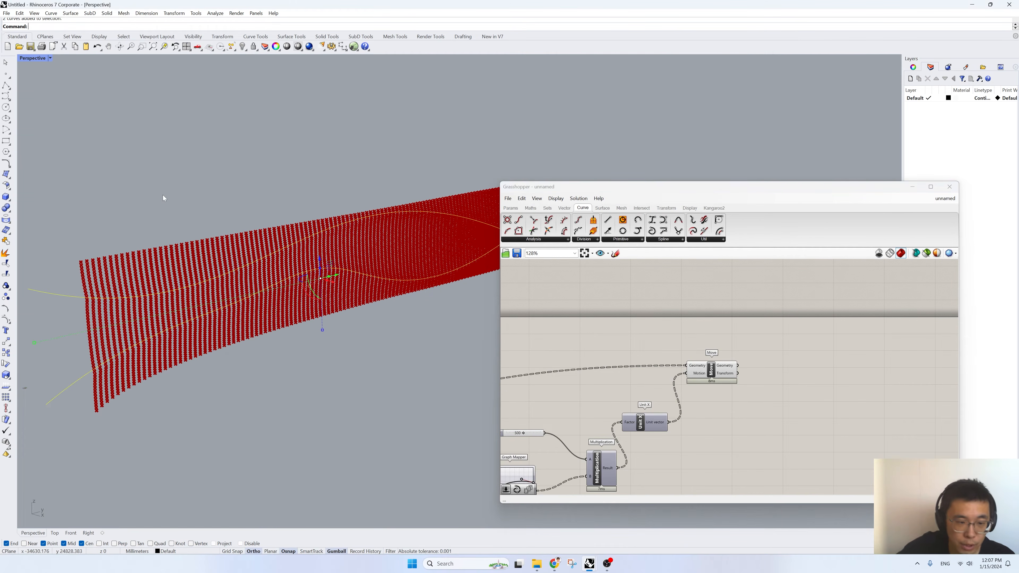
pyautogui.write('hide')
pyautogui.press('Return')
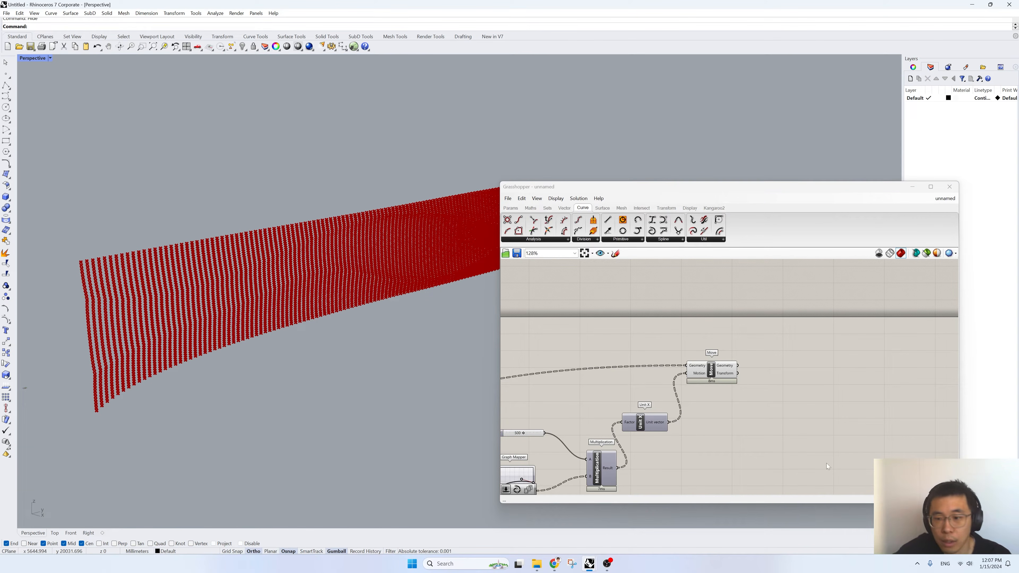
# - Add an Interpolate curve component after Move and connect Move's Geometry output to its Vertices input
pyautogui.scroll(2, 797, 395)
pyautogui.click(672, 356)
pyautogui.doubleClick(775, 379)
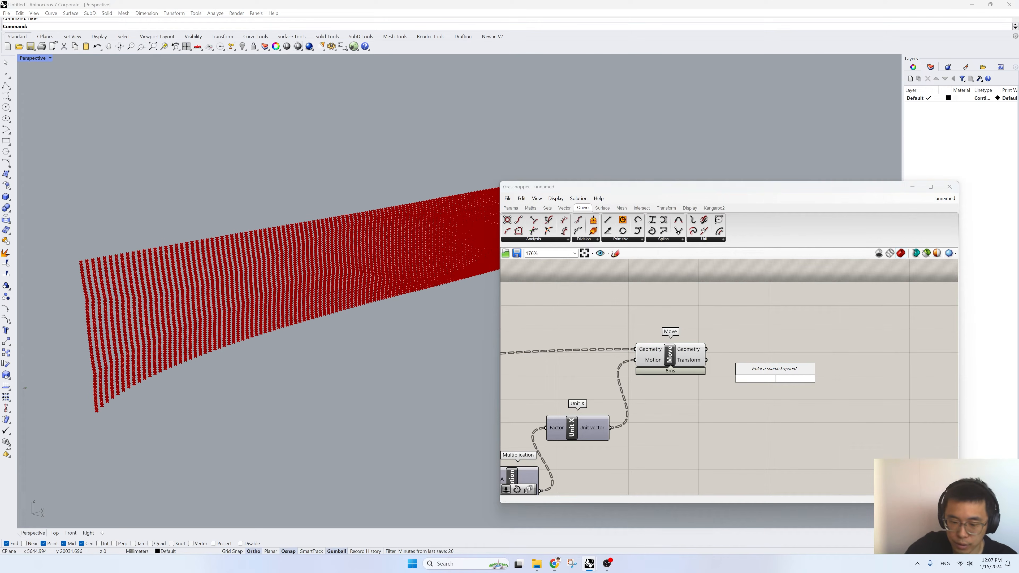
pyautogui.write('inter')
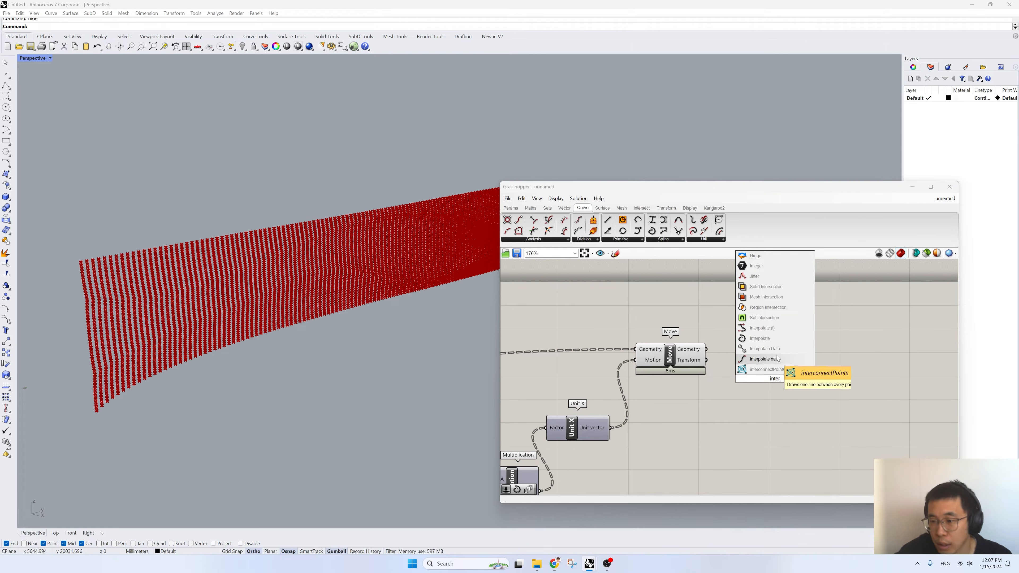
pyautogui.click(777, 343)
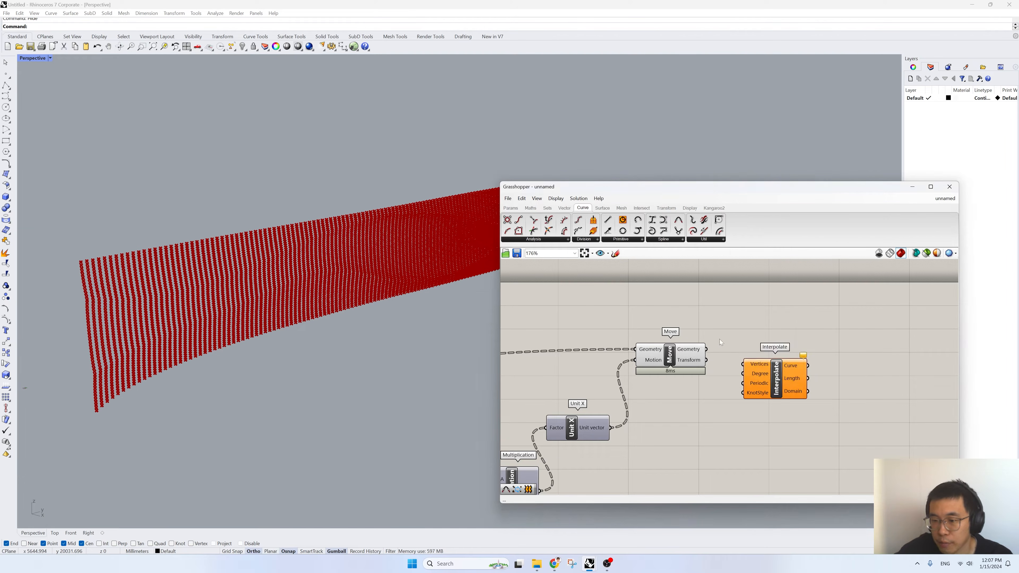
pyautogui.moveTo(740, 364); pyautogui.dragTo(800, 347)
# - Turn off the Move component's preview and view the interpolated curves from the side
pyautogui.rightClick(669, 354)
pyautogui.click(682, 288)
pyautogui.click(682, 288)
pyautogui.moveTo(118, 273); pyautogui.dragTo(292, 294, button='right')
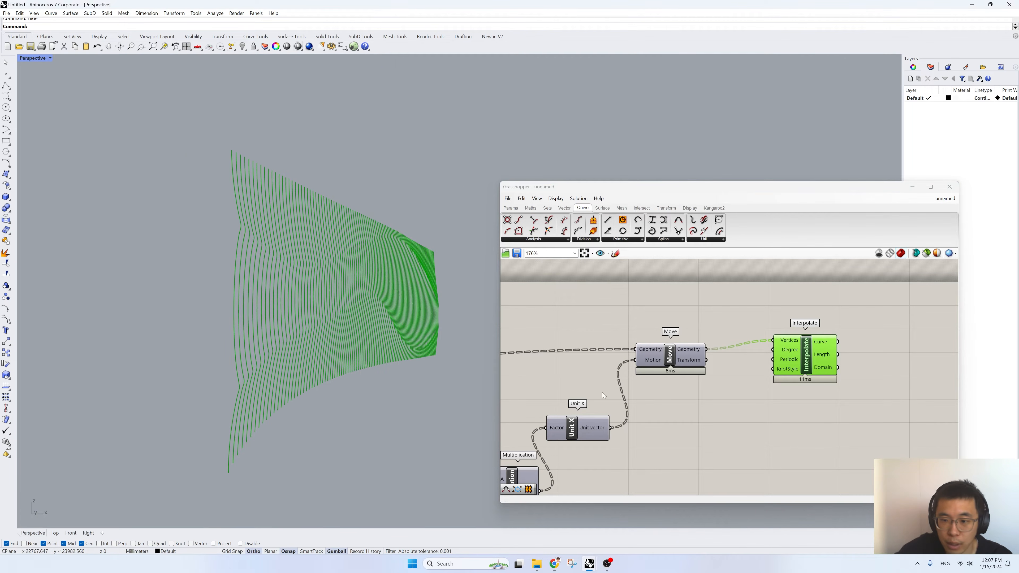
# - Set the Number Slider feeding the second Multiplication to 630 and check the curves in the viewport
pyautogui.moveTo(632, 391); pyautogui.dragTo(804, 380, button='right')
pyautogui.scroll(-2, 804, 379)
pyautogui.scroll(3, 626, 471)
pyautogui.moveTo(680, 375); pyautogui.dragTo(689, 375)
pyautogui.moveTo(672, 390); pyautogui.dragTo(766, 367, button='right')
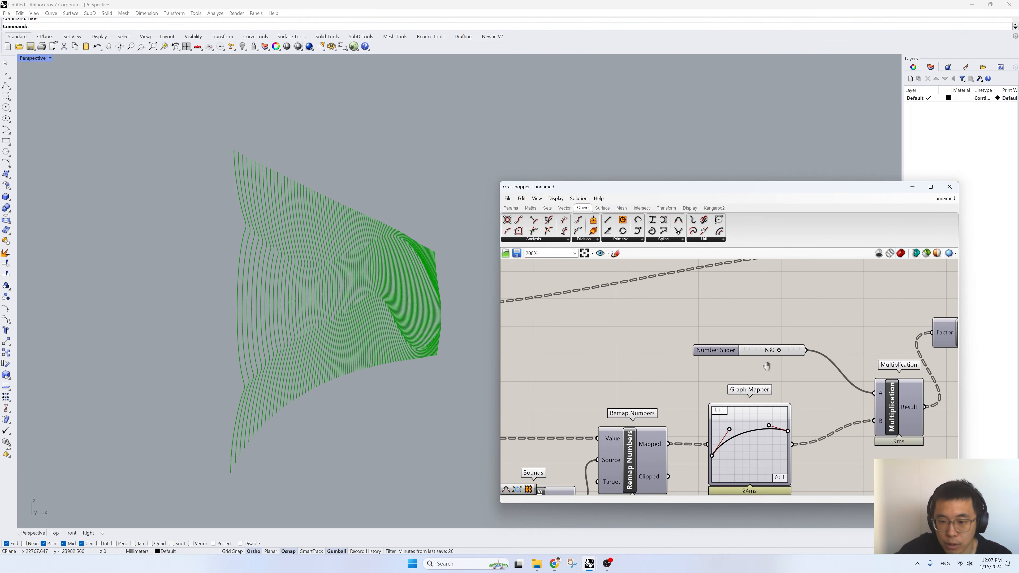
pyautogui.moveTo(361, 325); pyautogui.dragTo(319, 325, button='right')
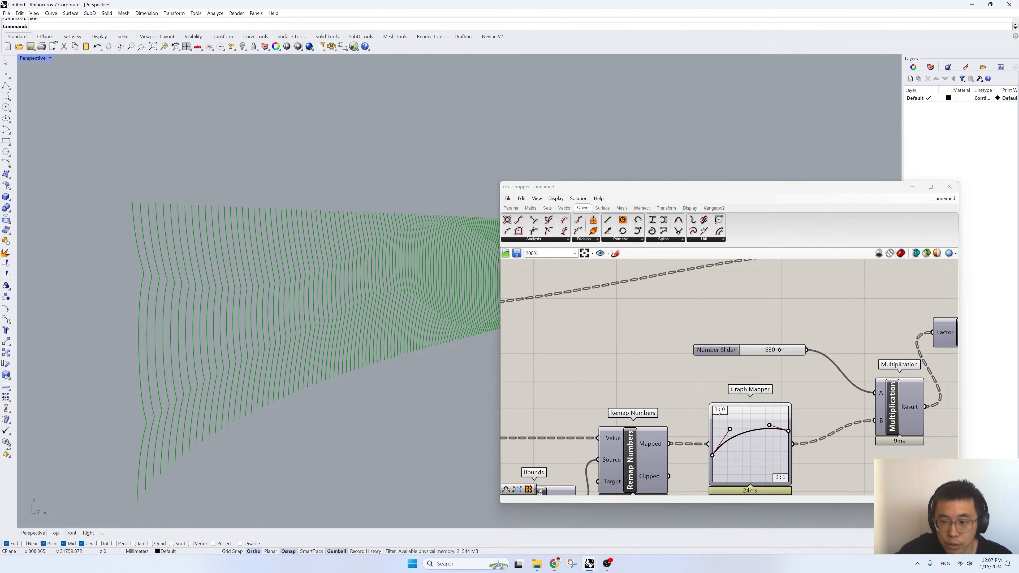
# - Reshape the Graph Mapper's Bezier curve by moving its start point, end point and both handles to get a flatter rise
pyautogui.moveTo(788, 431)
pyautogui.mouseDown()
pyautogui.moveTo(788, 416)
pyautogui.moveTo(787, 429)
pyautogui.mouseUp()
pyautogui.moveTo(756, 440); pyautogui.dragTo(724, 392, button='right')
pyautogui.moveTo(681, 408); pyautogui.dragTo(675, 426)
pyautogui.moveTo(698, 381); pyautogui.dragTo(696, 402)
pyautogui.moveTo(757, 382); pyautogui.dragTo(727, 398)
pyautogui.moveTo(445, 382); pyautogui.dragTo(375, 368, button='right')
pyautogui.scroll(-5, 276, 350)
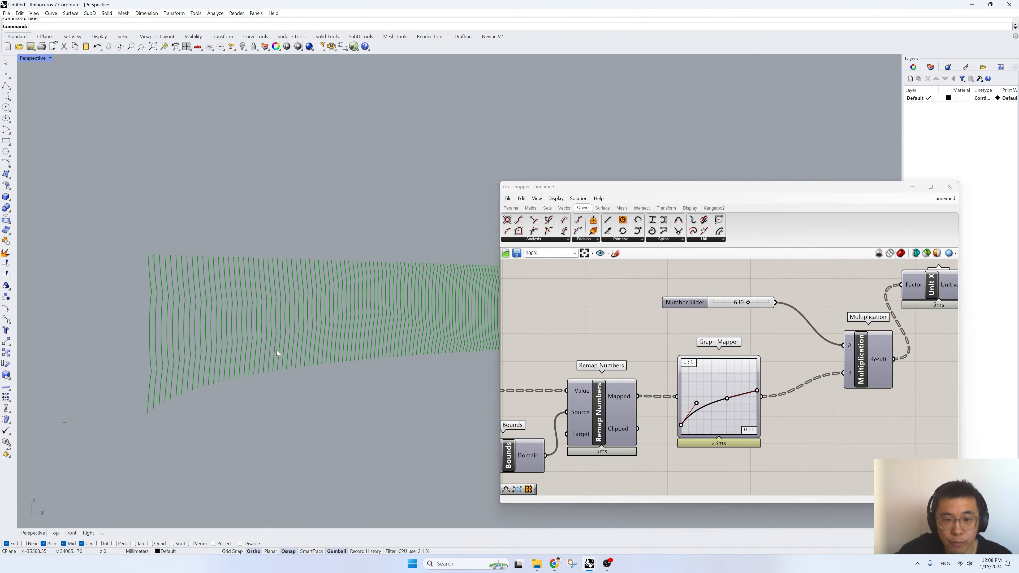
pyautogui.scroll(2, 278, 350)
pyautogui.scroll(-5, 702, 365)
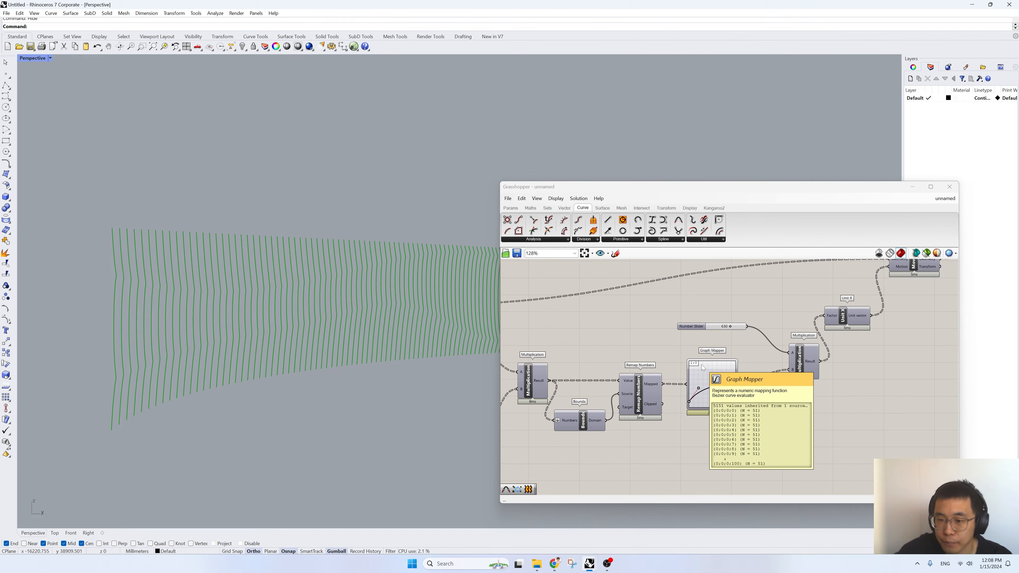
# - Turn on the preview of the Line component feeding Divide Curve to compare the straight lines with the interpolated curves
pyautogui.moveTo(864, 346); pyautogui.dragTo(702, 387, button='right')
pyautogui.scroll(2, 775, 334)
pyautogui.moveTo(755, 332); pyautogui.dragTo(751, 338)
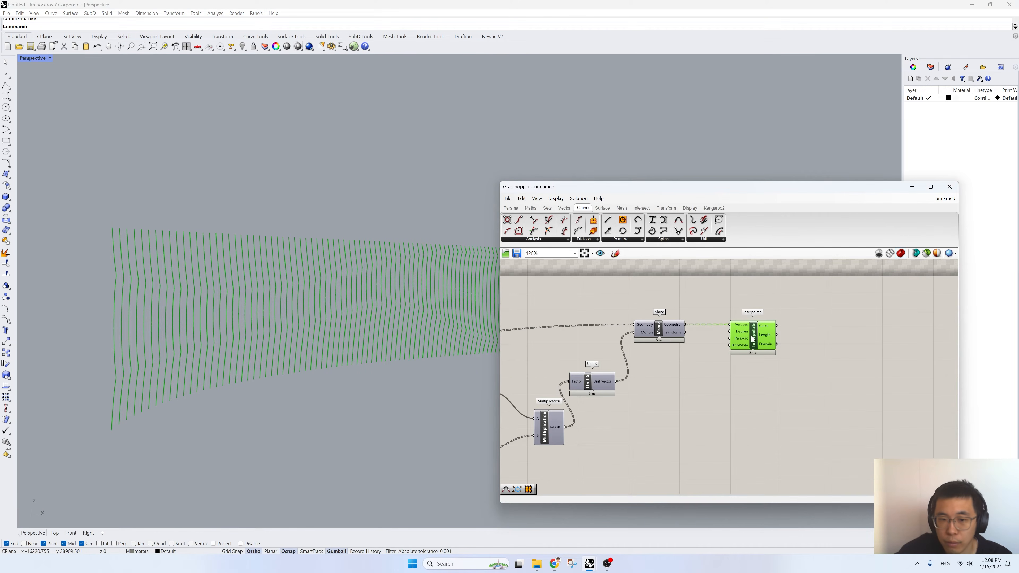
pyautogui.moveTo(355, 356); pyautogui.dragTo(366, 356, button='right')
pyautogui.moveTo(649, 363); pyautogui.dragTo(909, 364, button='right')
pyautogui.scroll(-4, 909, 360)
pyautogui.scroll(4, 638, 361)
pyautogui.moveTo(597, 383); pyautogui.dragTo(654, 390, button='right')
pyautogui.click(620, 379)
pyautogui.rightClick(625, 336)
pyautogui.click(651, 340)
pyautogui.moveTo(179, 334); pyautogui.dragTo(218, 328, button='right')
# - Reduce the movement by setting the Number Slider on the second Multiplication to 188
pyautogui.moveTo(895, 392); pyautogui.dragTo(632, 357, button='right')
pyautogui.scroll(2, 780, 421)
pyautogui.moveTo(780, 421); pyautogui.dragTo(695, 419, button='right')
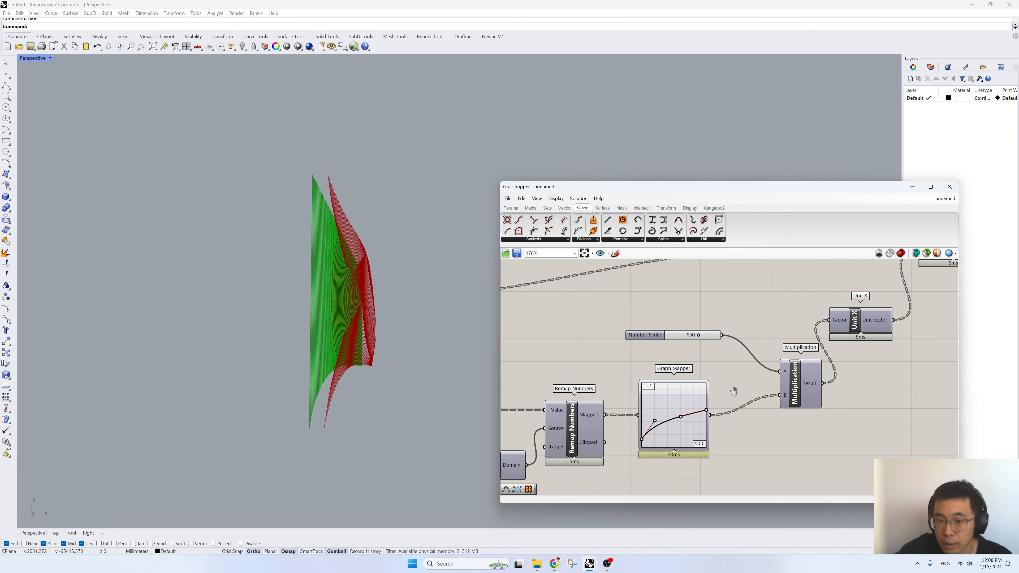
pyautogui.moveTo(699, 337); pyautogui.dragTo(679, 338)
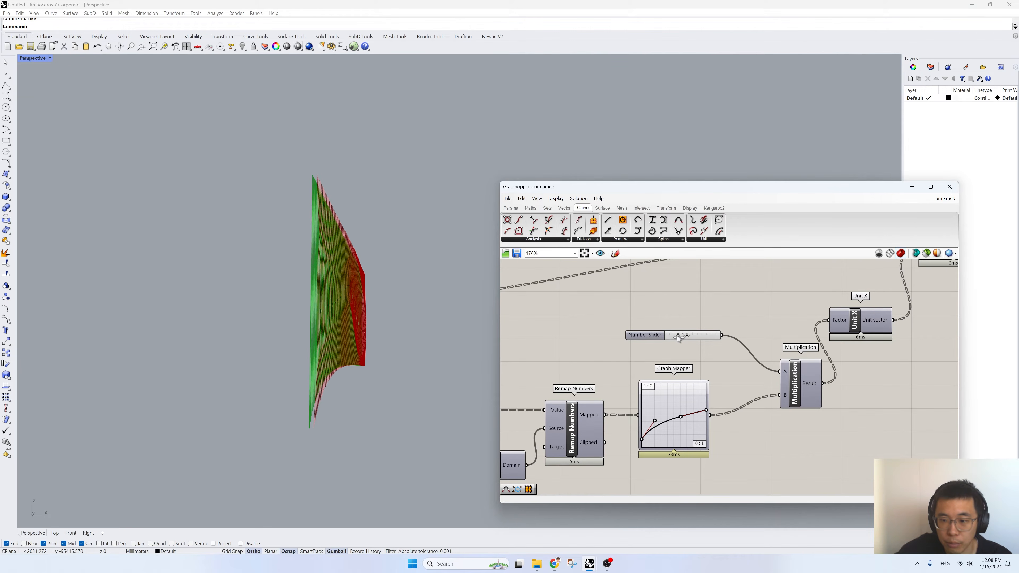
# - Steepen the start of the Graph Mapper's Bezier curve by moving the first handle to the graph's edge, and level out its end
pyautogui.moveTo(654, 421); pyautogui.dragTo(639, 417)
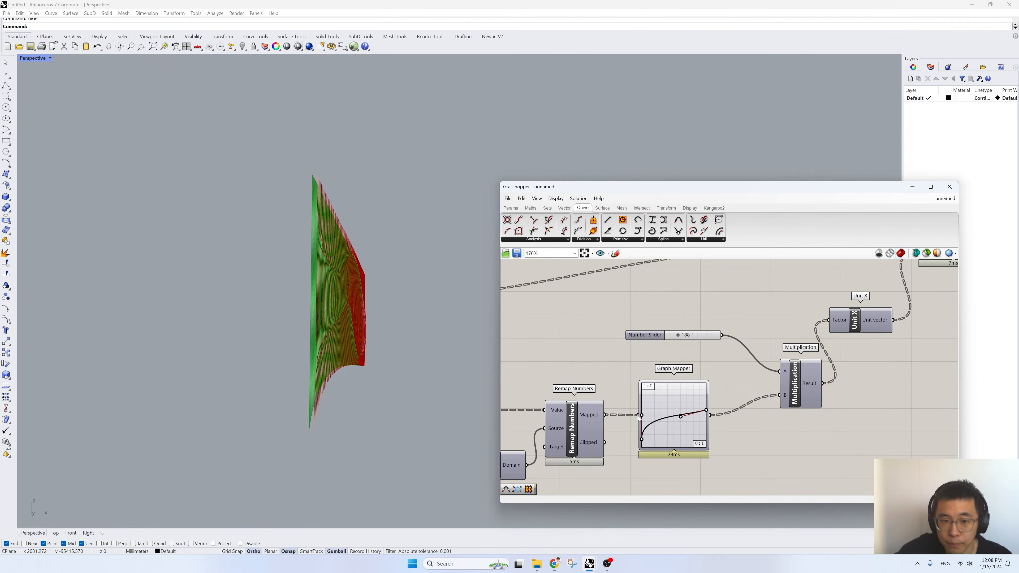
pyautogui.moveTo(955, 394); pyautogui.dragTo(855, 416, button='right')
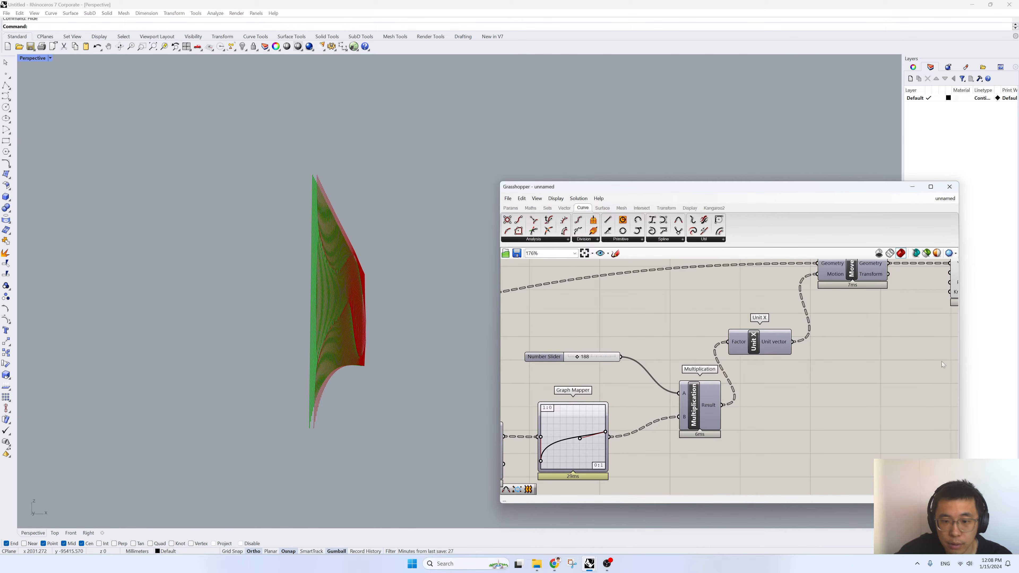
pyautogui.moveTo(695, 328); pyautogui.dragTo(784, 318, button='right')
pyautogui.moveTo(355, 319); pyautogui.dragTo(330, 353, button='right')
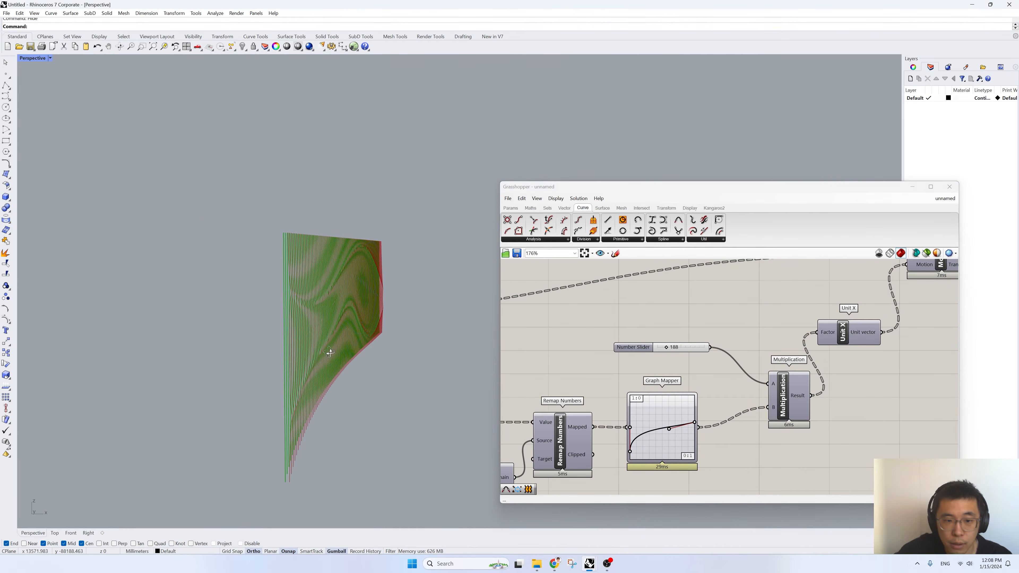
pyautogui.moveTo(694, 422)
pyautogui.mouseDown()
pyautogui.moveTo(696, 408)
pyautogui.moveTo(698, 430)
pyautogui.mouseUp()
pyautogui.moveTo(257, 392); pyautogui.dragTo(340, 383, button='right')
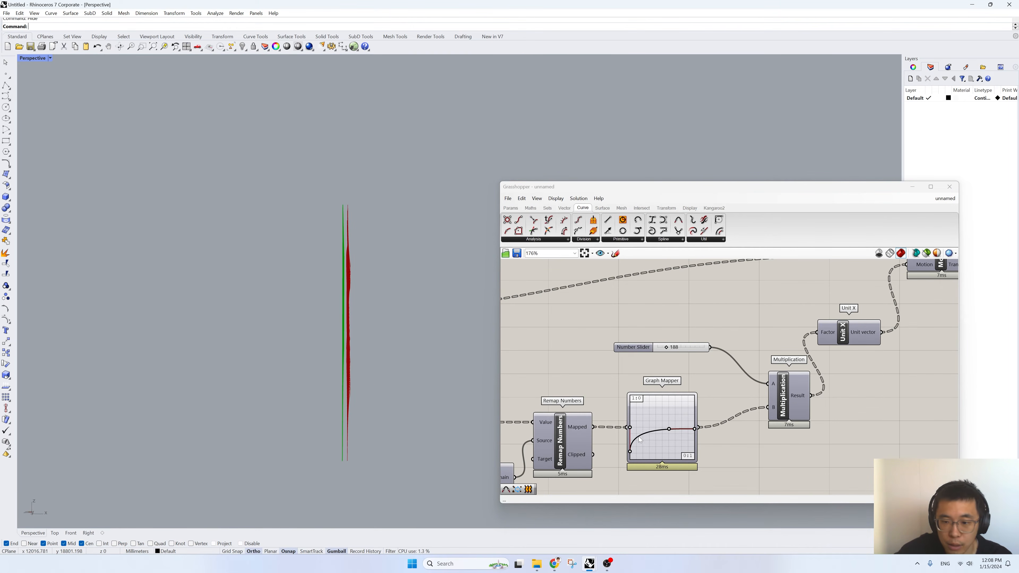
pyautogui.moveTo(669, 429); pyautogui.dragTo(699, 414)
# - Set the Number Slider feeding the second Multiplication to 409 and view the facade curves at an angle
pyautogui.moveTo(669, 351); pyautogui.dragTo(679, 351)
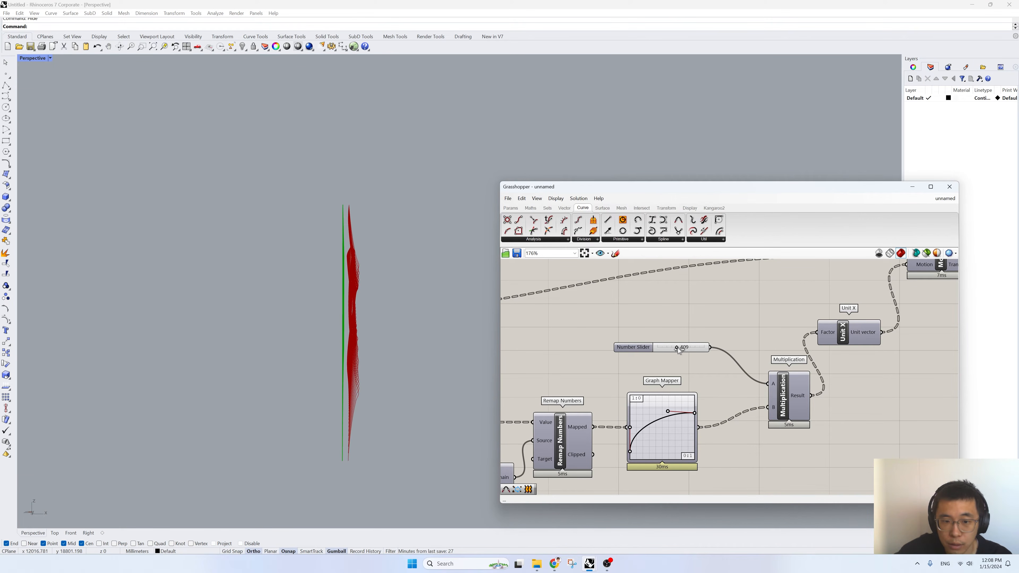
pyautogui.moveTo(446, 373); pyautogui.dragTo(377, 375, button='right')
pyautogui.moveTo(287, 348); pyautogui.dragTo(551, 347, button='right')
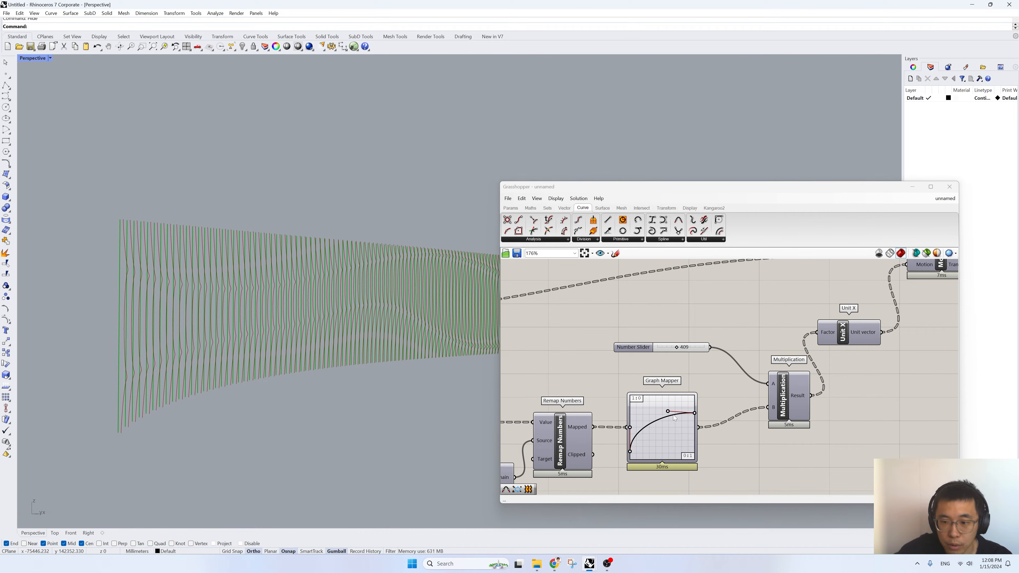
# - Fine-tune the Graph Mapper's end point and second handle so the Bezier curve ends nearly horizontal at a slightly lower level
pyautogui.moveTo(694, 413); pyautogui.dragTo(695, 409)
pyautogui.moveTo(694, 418); pyautogui.dragTo(665, 418)
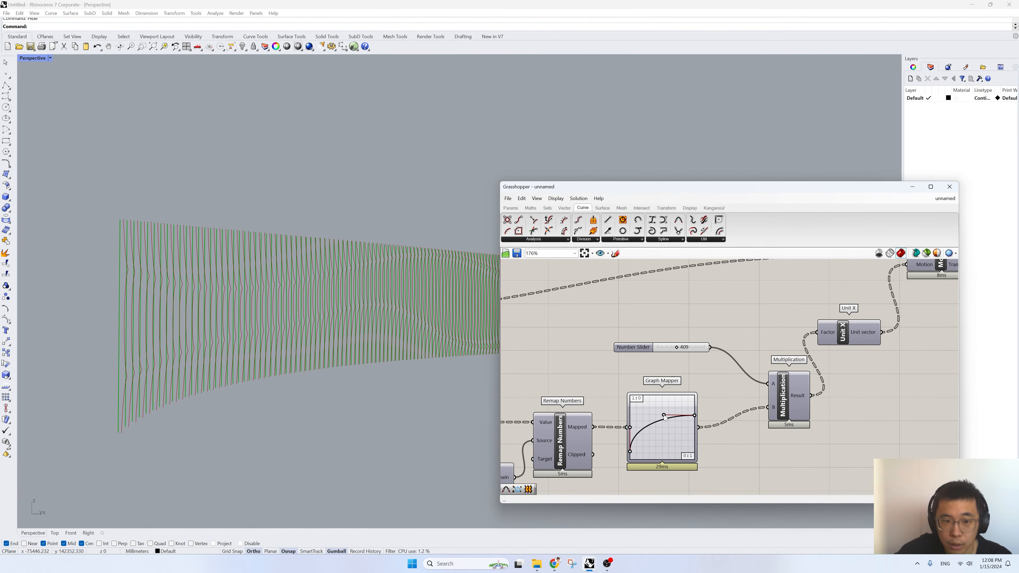
pyautogui.moveTo(379, 366); pyautogui.dragTo(427, 366, button='right')
# - Add a Loft component beyond the Interpolate component
pyautogui.moveTo(843, 345); pyautogui.dragTo(746, 399, button='right')
pyautogui.scroll(-3, 746, 400)
pyautogui.moveTo(830, 371); pyautogui.dragTo(705, 386, button='right')
pyautogui.doubleClick(862, 374)
pyautogui.write('loft')
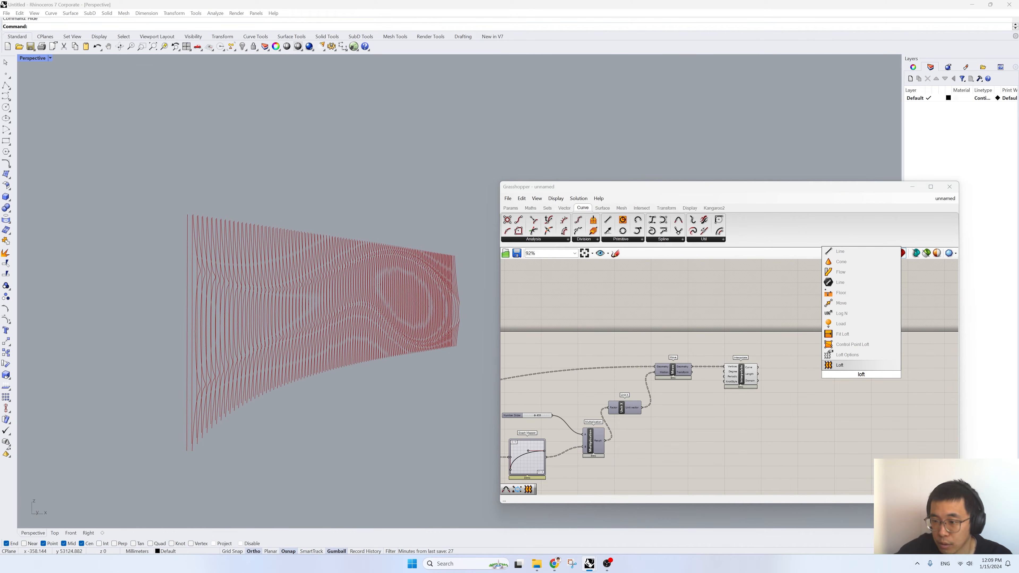
pyautogui.press('Return')
pyautogui.moveTo(742, 410); pyautogui.dragTo(891, 406, button='right')
pyautogui.moveTo(159, 274); pyautogui.dragTo(134, 293, button='right')
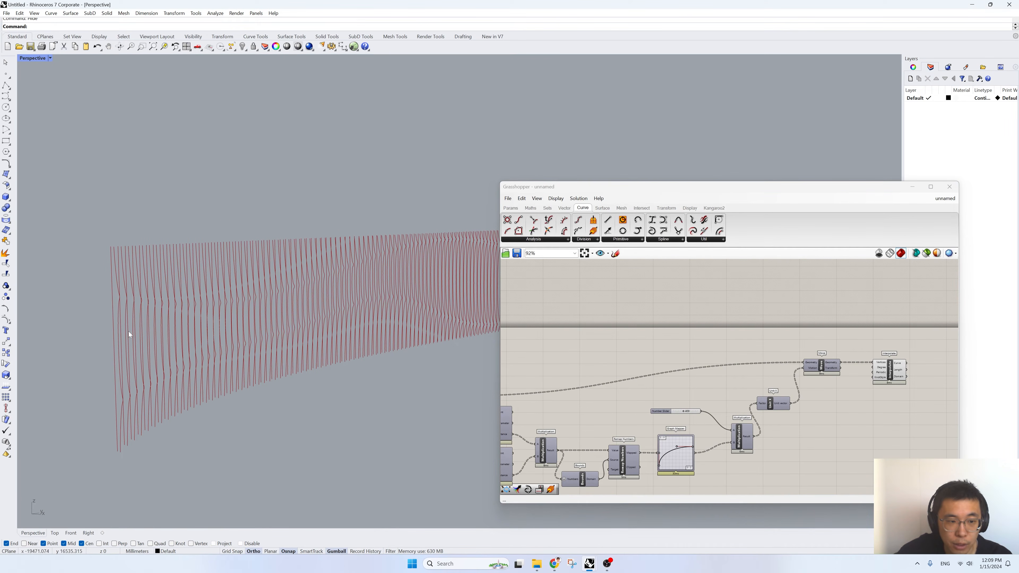
# - Add a Merge component between the Interpolate and Loft components
pyautogui.scroll(3, 863, 375)
pyautogui.moveTo(863, 375); pyautogui.dragTo(744, 372, button='right')
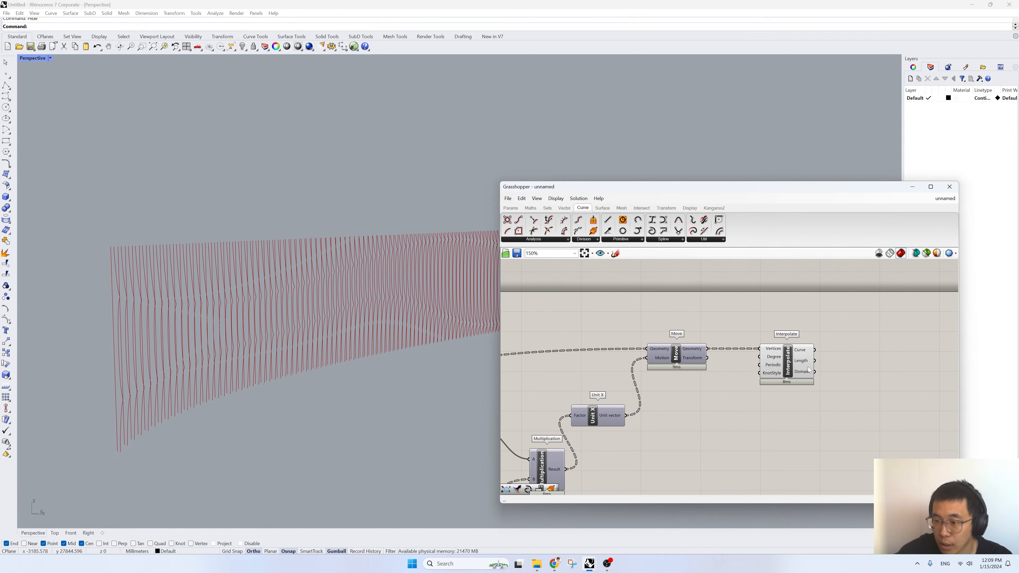
pyautogui.moveTo(833, 362); pyautogui.dragTo(662, 362, button='right')
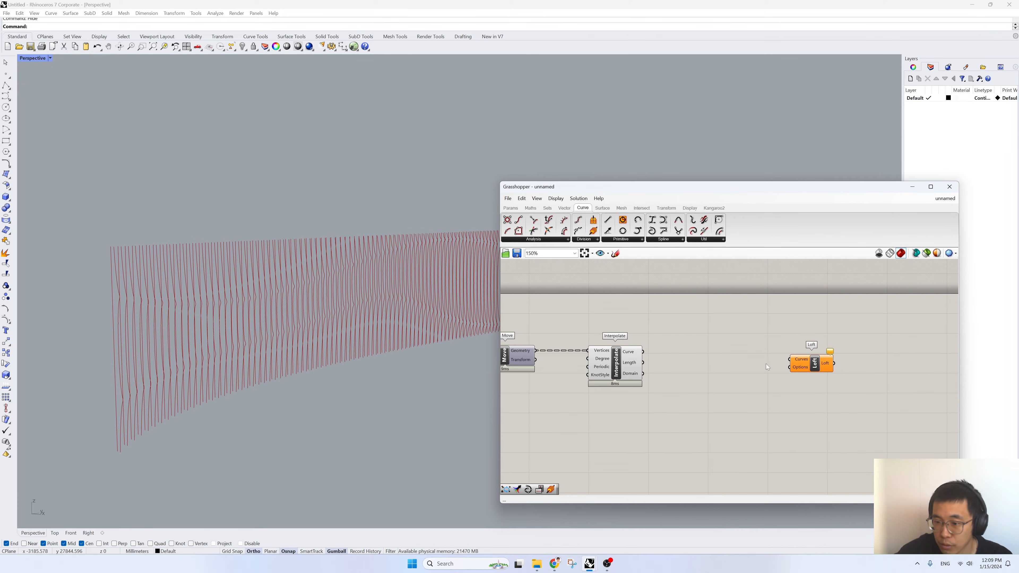
pyautogui.doubleClick(753, 373)
pyautogui.write('merge')
pyautogui.click(743, 365)
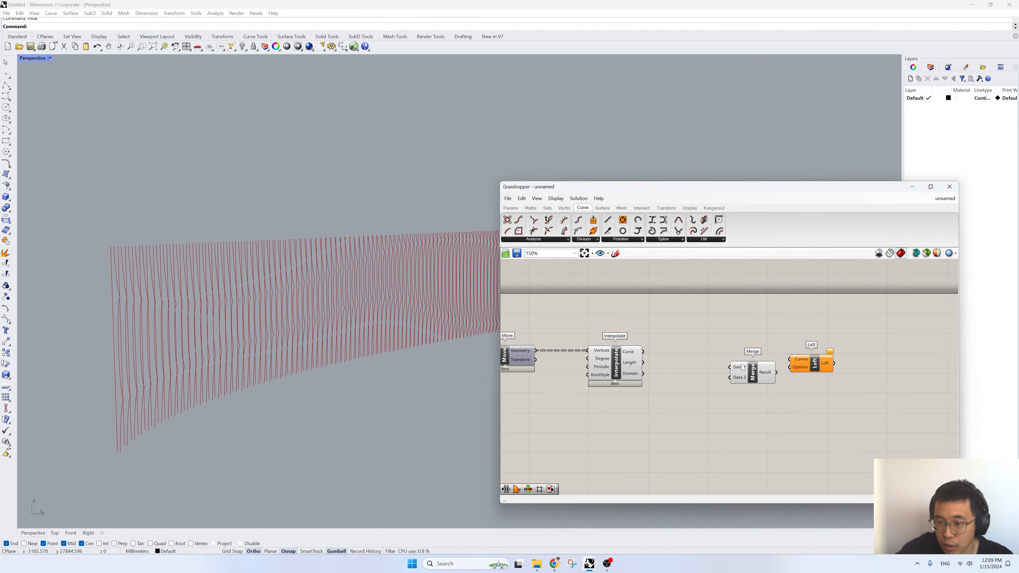
# - Connect the Line output to Merge's D1 input and the Interpolate Curve output to D2
pyautogui.moveTo(629, 358); pyautogui.dragTo(875, 337, button='right')
pyautogui.scroll(-5, 877, 345)
pyautogui.scroll(3, 572, 356)
pyautogui.scroll(2, 628, 373)
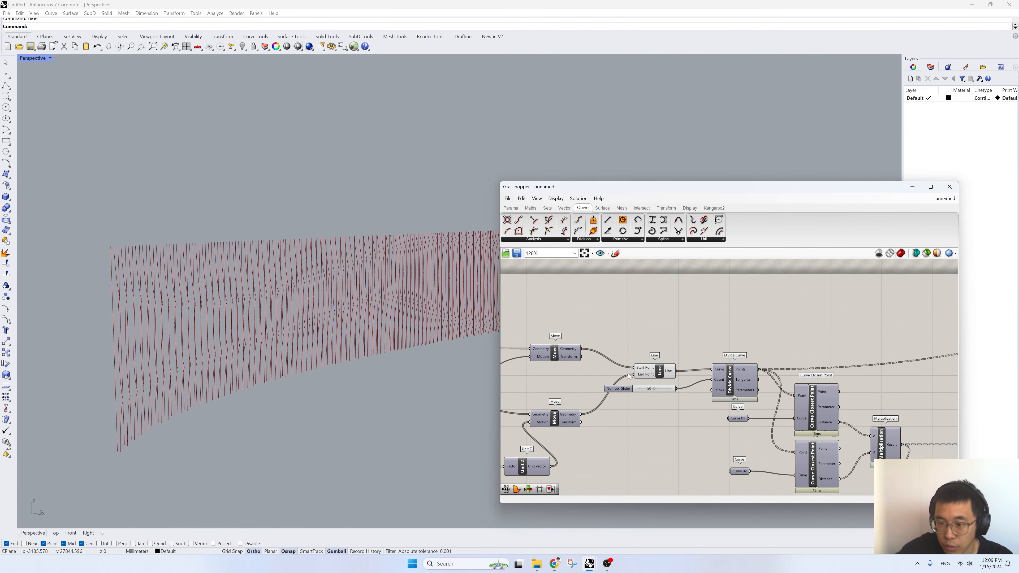
pyautogui.click(668, 372)
pyautogui.scroll(-4, 592, 374)
pyautogui.moveTo(678, 372); pyautogui.dragTo(838, 316)
pyautogui.scroll(-3, 847, 401)
pyautogui.scroll(10, 943, 374)
pyautogui.moveTo(753, 346); pyautogui.dragTo(808, 326)
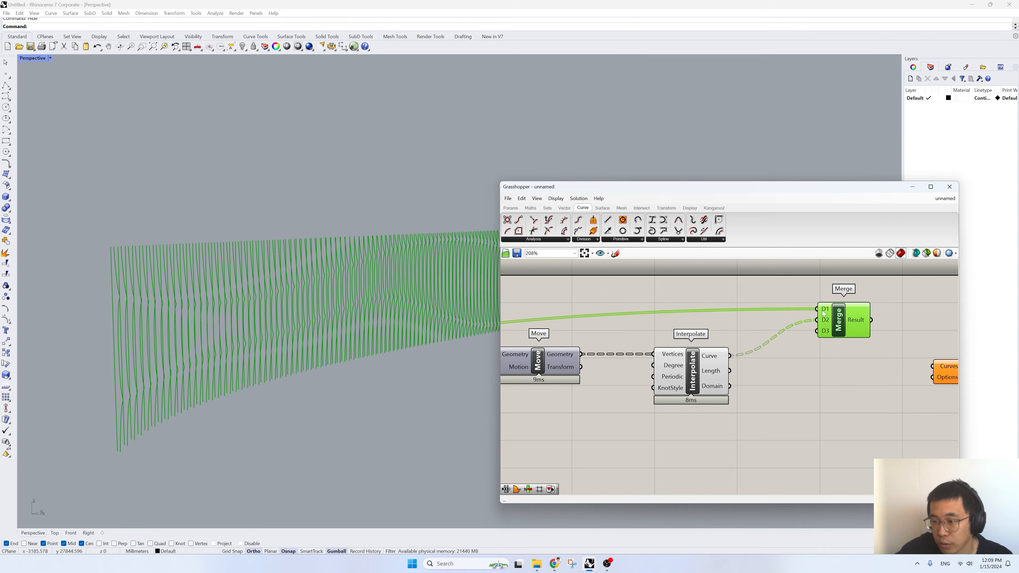
# - Flatten the D2 input of the Merge component and inspect the data tree of its Result output
pyautogui.moveTo(825, 320)
pyautogui.rightClick(826, 320)
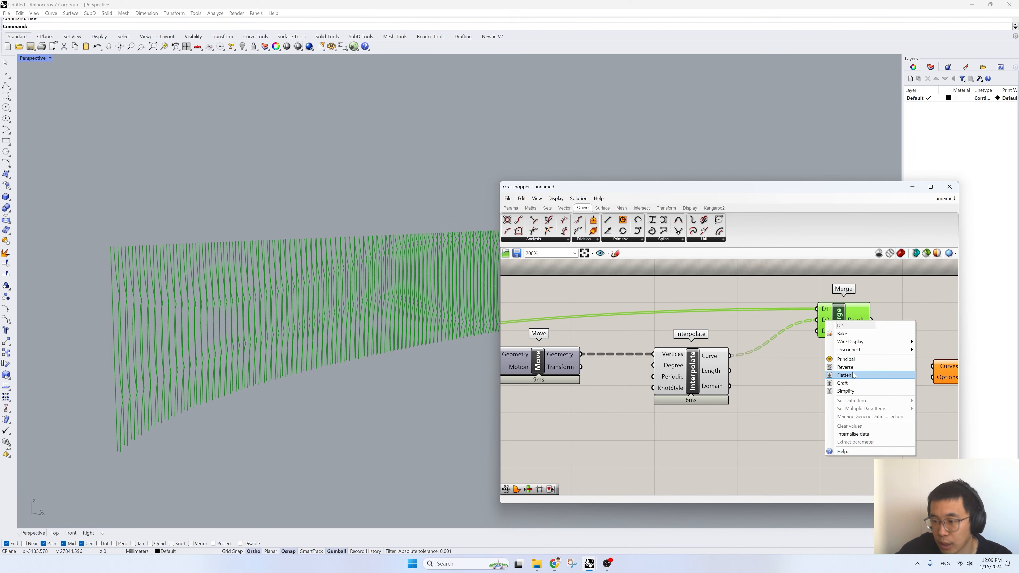
pyautogui.click(871, 377)
pyautogui.moveTo(860, 345); pyautogui.dragTo(686, 358, button='right')
pyautogui.moveTo(687, 358)
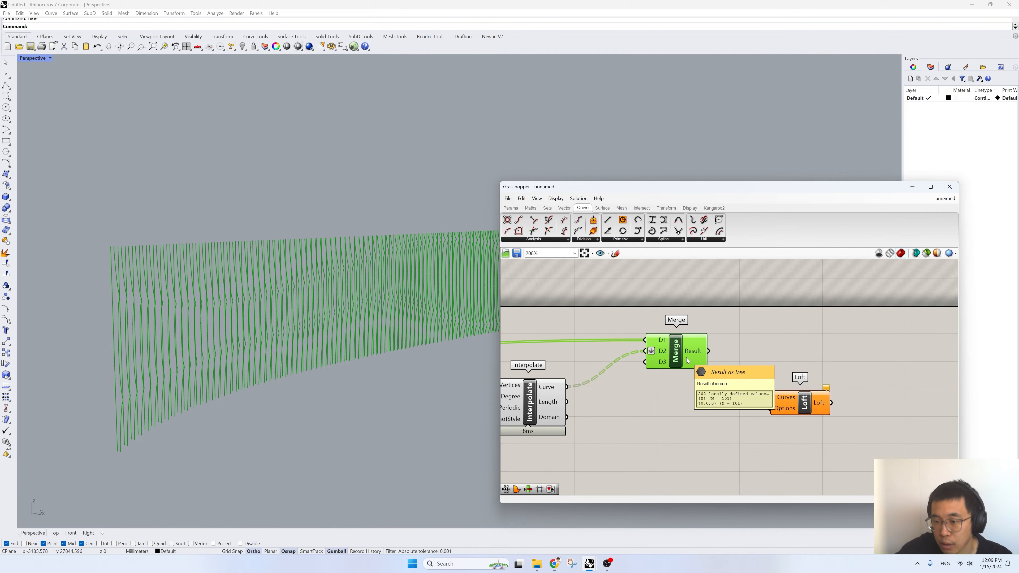
# - Flatten the Curve output of the Interpolate component
pyautogui.scroll(2, 647, 355)
pyautogui.moveTo(522, 403); pyautogui.dragTo(608, 397, button='right')
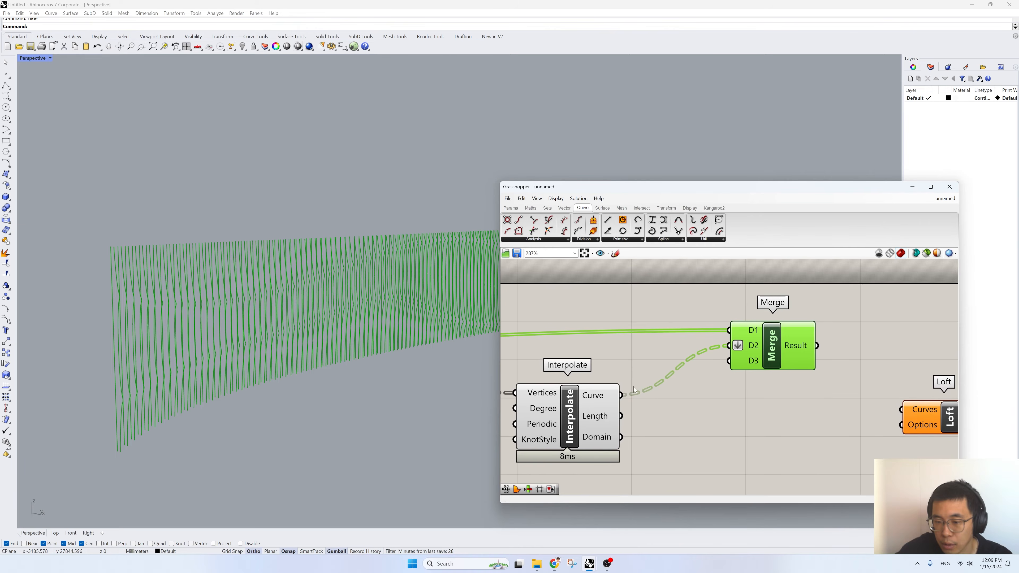
pyautogui.rightClick(608, 396)
pyautogui.click(625, 432)
# - Replace the flattening on Merge's D2 input with Graft and graft the D1 input as well
pyautogui.rightClick(754, 347)
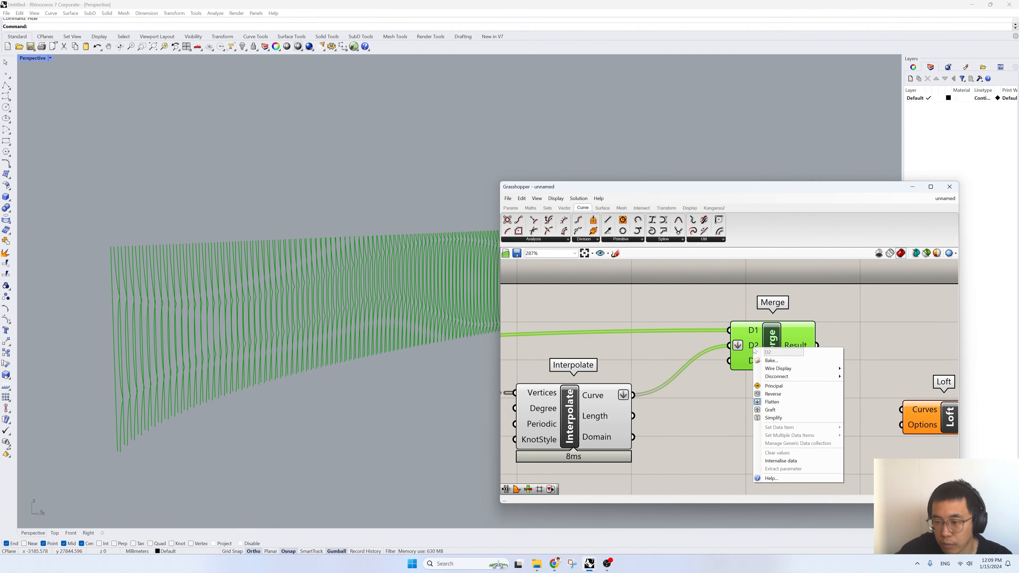
pyautogui.click(785, 403)
pyautogui.rightClick(753, 346)
pyautogui.click(771, 410)
pyautogui.rightClick(752, 329)
pyautogui.click(768, 390)
pyautogui.moveTo(792, 351)
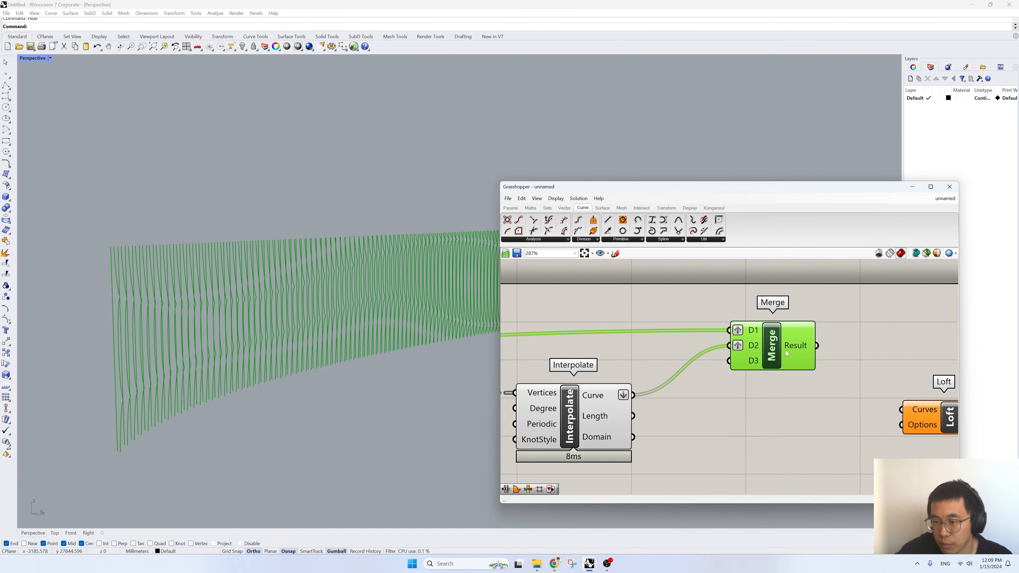
# - Move the Line component slightly up and flatten its Line output
pyautogui.scroll(-7, 790, 349)
pyautogui.scroll(5, 682, 410)
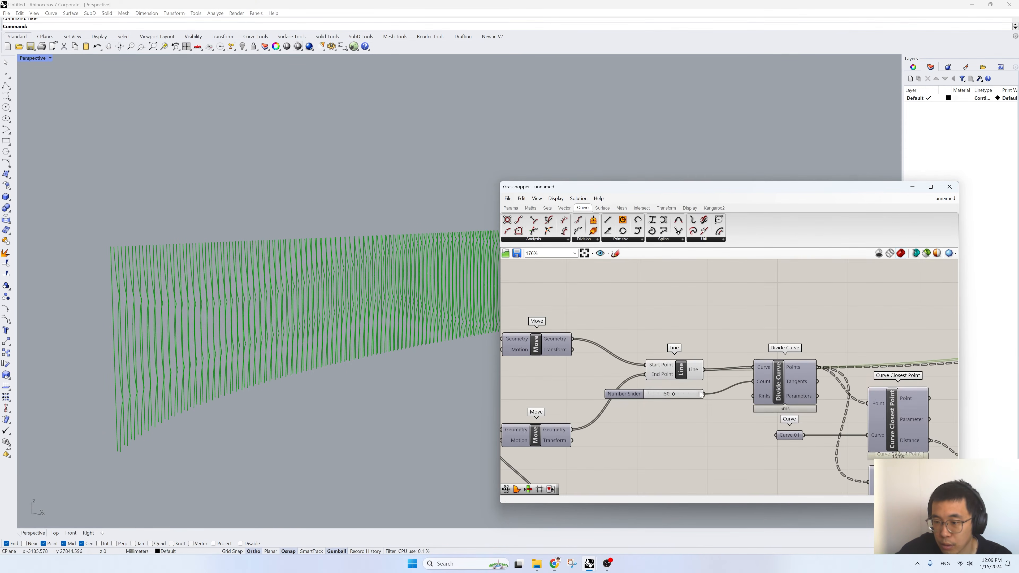
pyautogui.click(679, 348)
pyautogui.rightClick(699, 348)
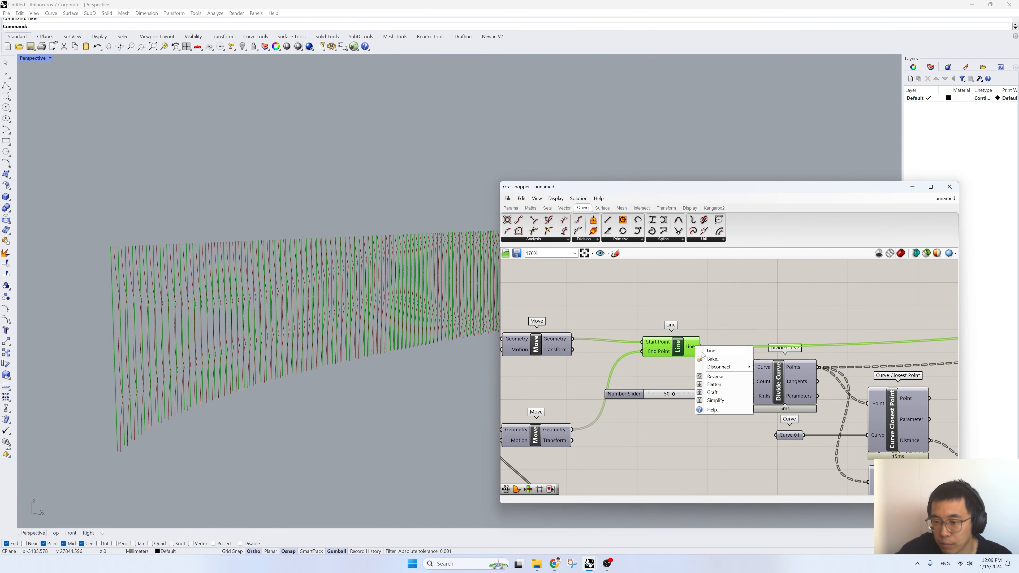
pyautogui.click(718, 384)
pyautogui.scroll(-5, 843, 375)
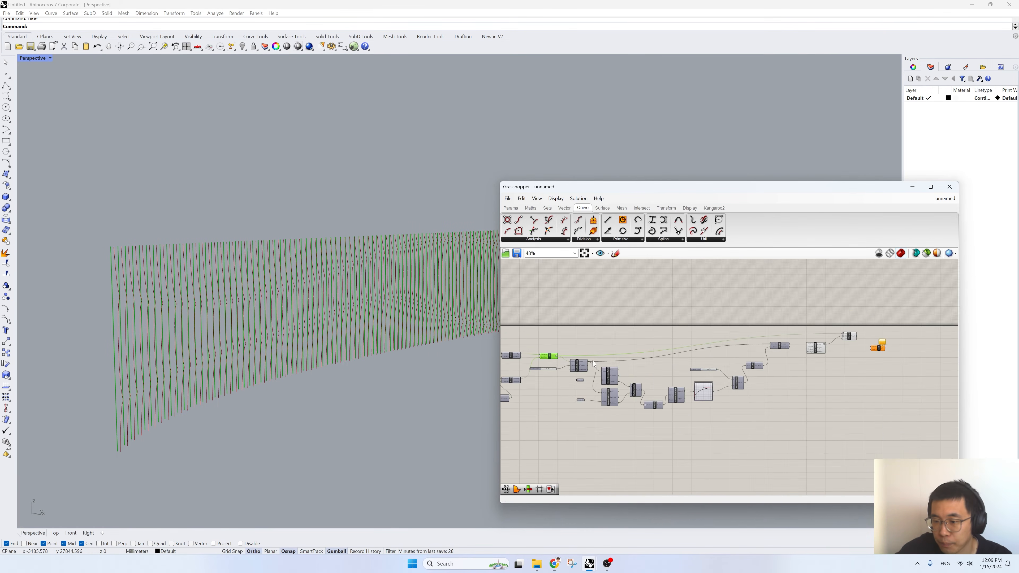
pyautogui.scroll(6, 858, 347)
pyautogui.moveTo(813, 314)
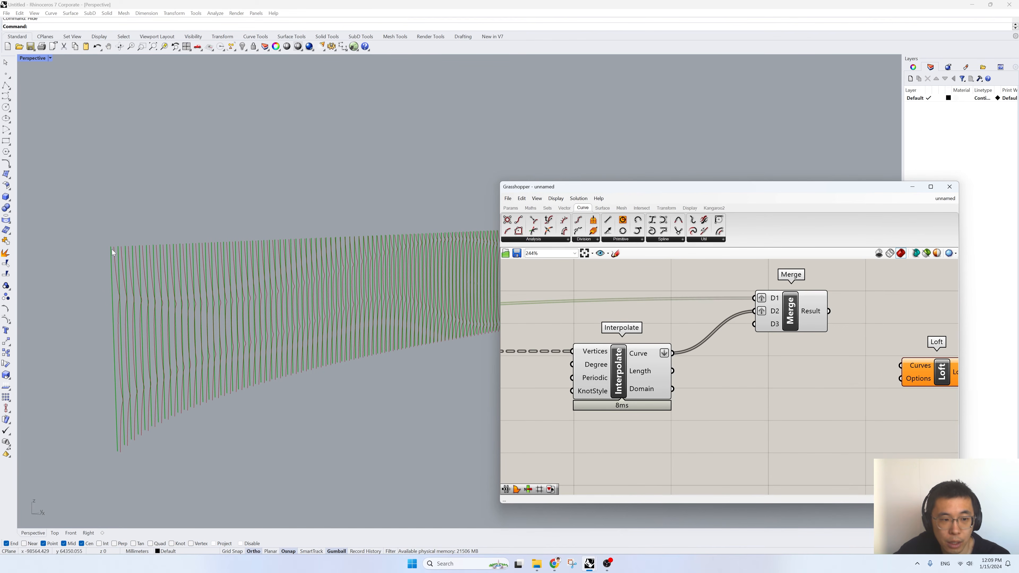
# - Connect Merge's Result output to the Curves input of the Loft component
pyautogui.moveTo(808, 379); pyautogui.dragTo(666, 393, button='right')
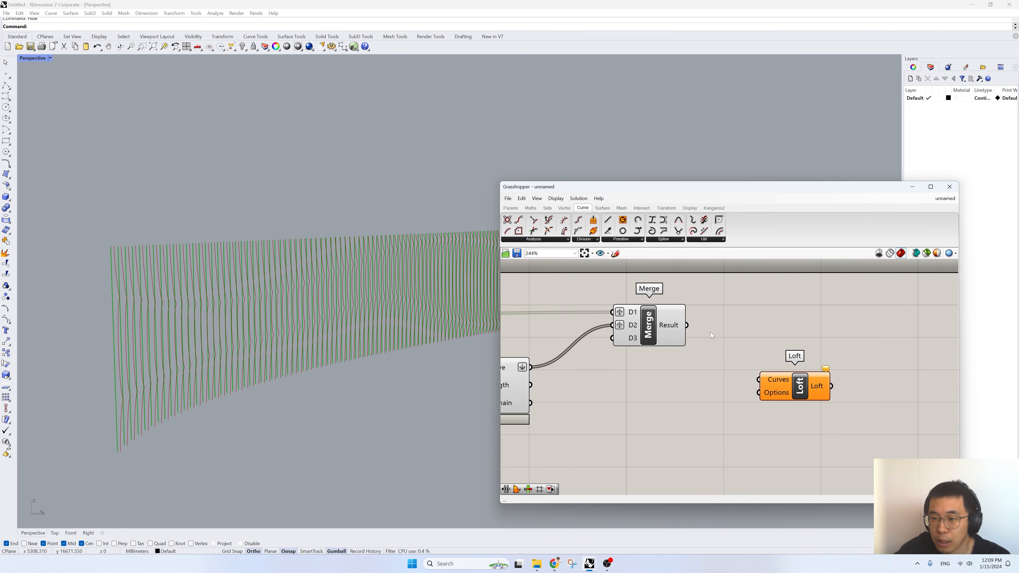
pyautogui.moveTo(686, 325); pyautogui.dragTo(793, 372)
pyautogui.moveTo(268, 309); pyautogui.dragTo(288, 304, button='right')
# - Turn off the preview of all components upstream of Loft and view the lofted fins from an angle
pyautogui.scroll(-5, 840, 347)
pyautogui.scroll(-3, 841, 347)
pyautogui.moveTo(835, 417); pyautogui.dragTo(538, 305)
pyautogui.rightClick(578, 288)
pyautogui.click(597, 302)
pyautogui.scroll(11, 841, 348)
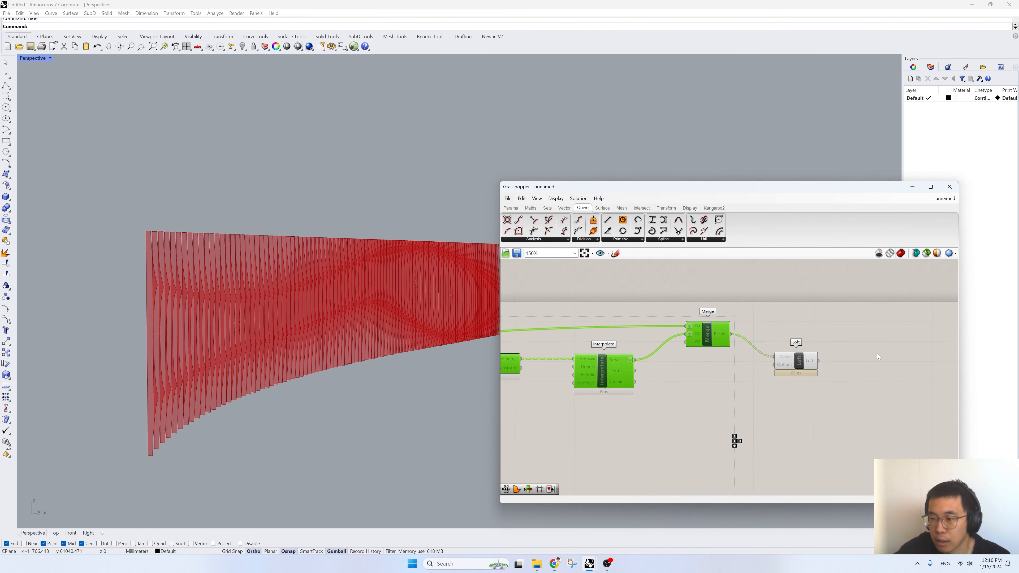
pyautogui.click(761, 373)
pyautogui.scroll(-2, 647, 325)
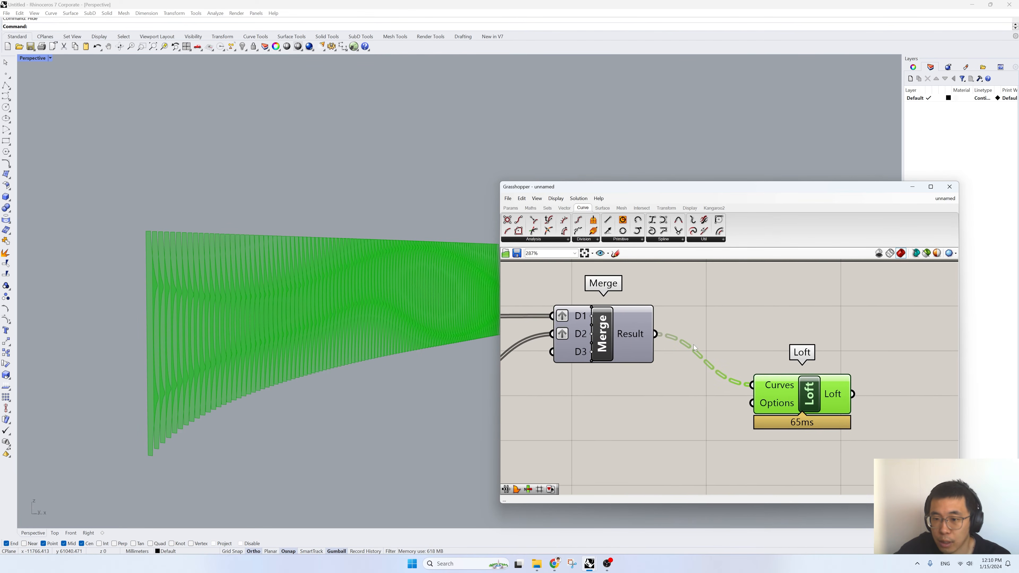
pyautogui.moveTo(354, 330); pyautogui.dragTo(315, 332, button='right')
# - Add an Extrude component after Loft and connect the Loft output to its Base input
pyautogui.moveTo(881, 398); pyautogui.dragTo(777, 393, button='right')
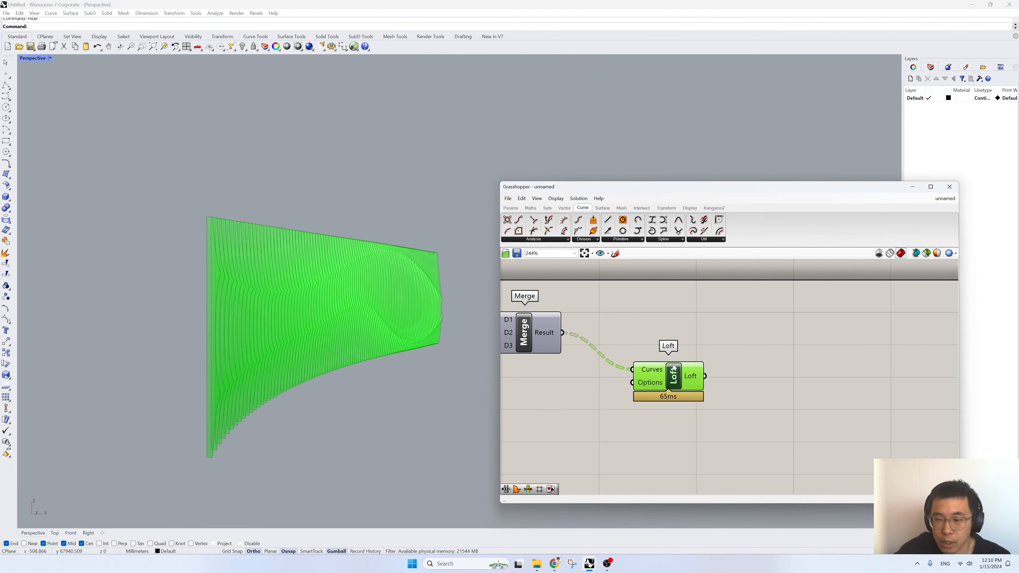
pyautogui.doubleClick(778, 394)
pyautogui.write('extrude')
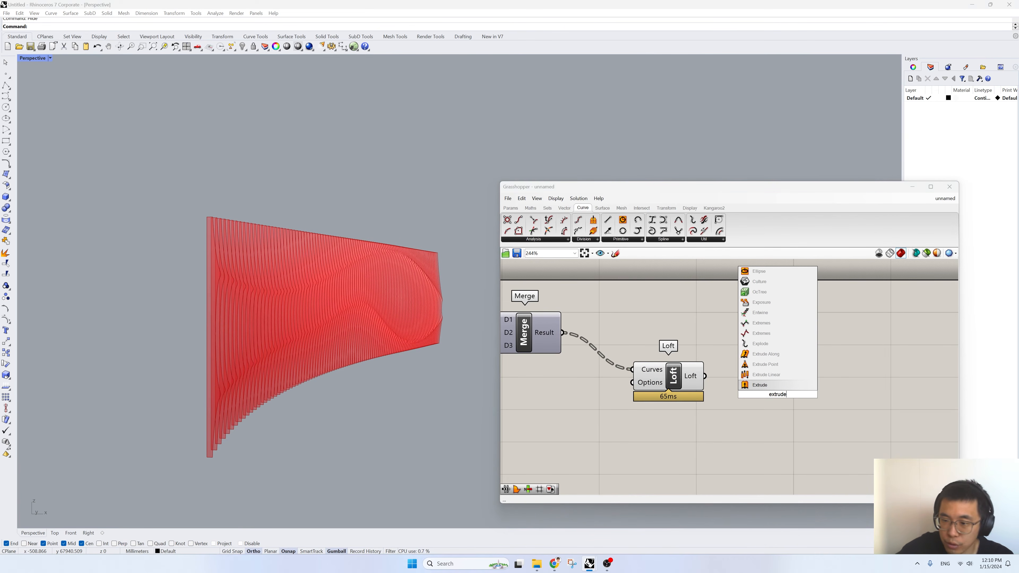
pyautogui.press('Return')
pyautogui.moveTo(736, 387); pyautogui.dragTo(759, 386)
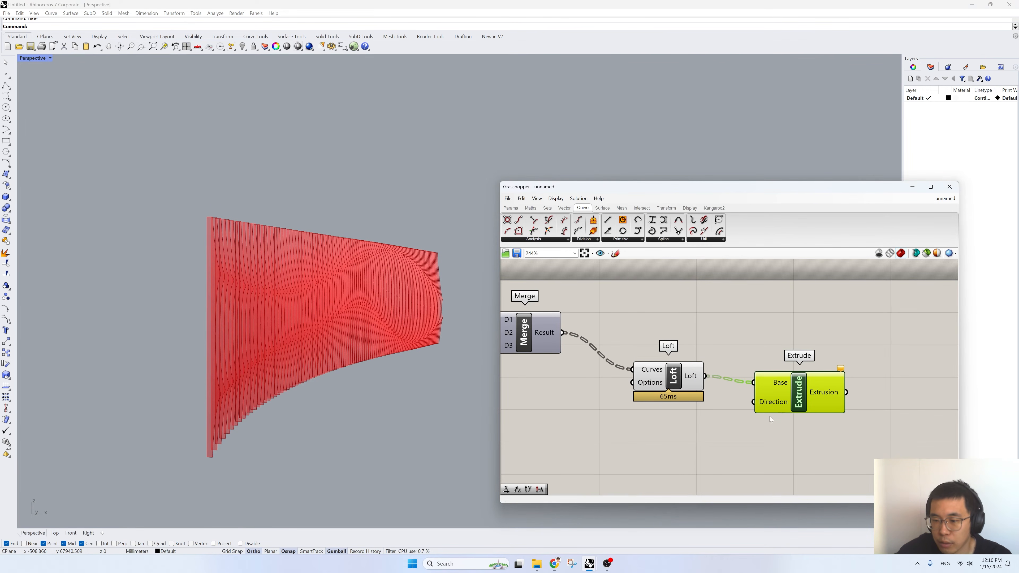
pyautogui.doubleClick(695, 433)
pyautogui.write('unit z')
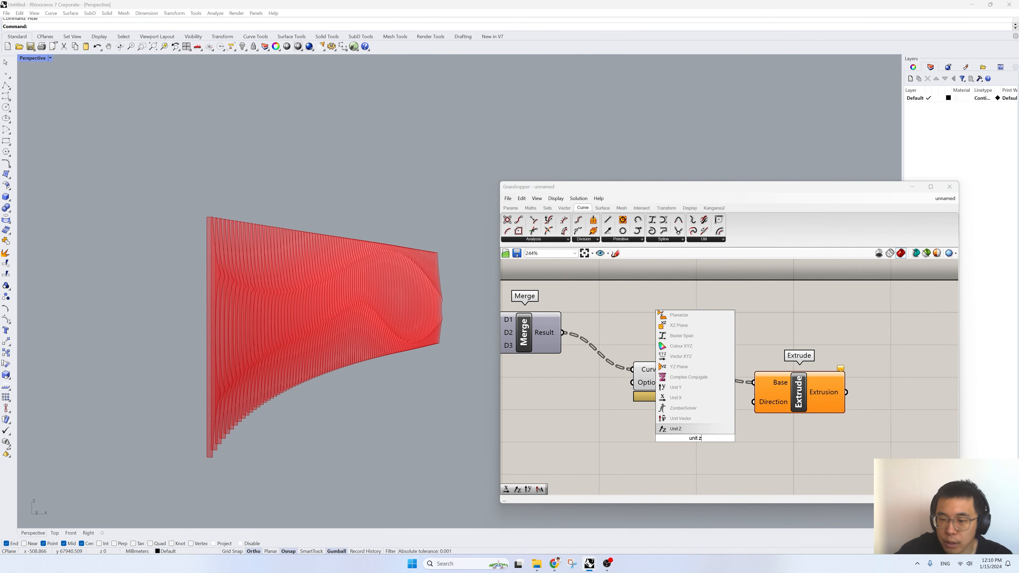
pyautogui.press('BackSpace')
pyautogui.write('y')
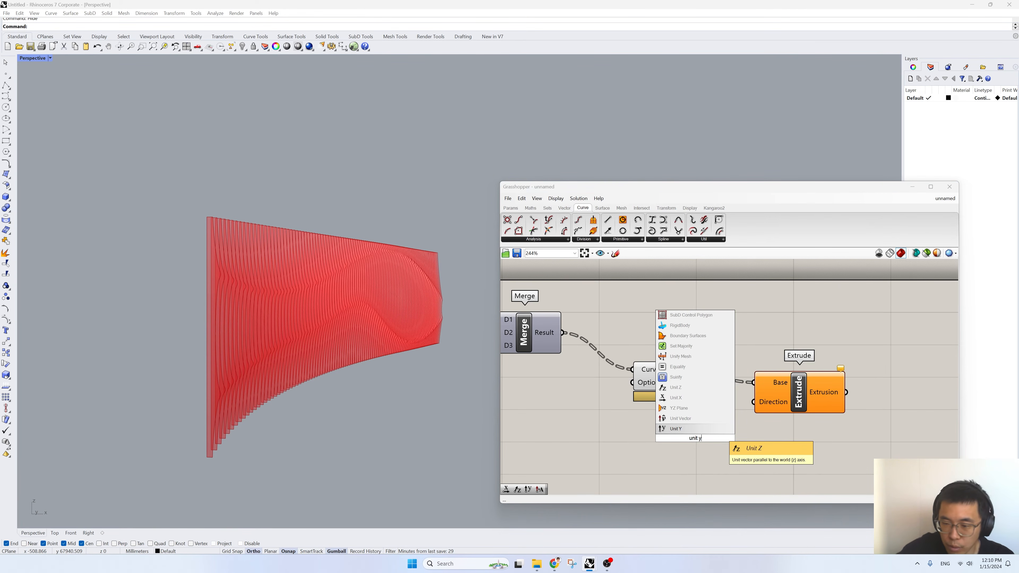
pyautogui.click(750, 447)
# - Add a Unit Y component below the Loft component
pyautogui.doubleClick(697, 432)
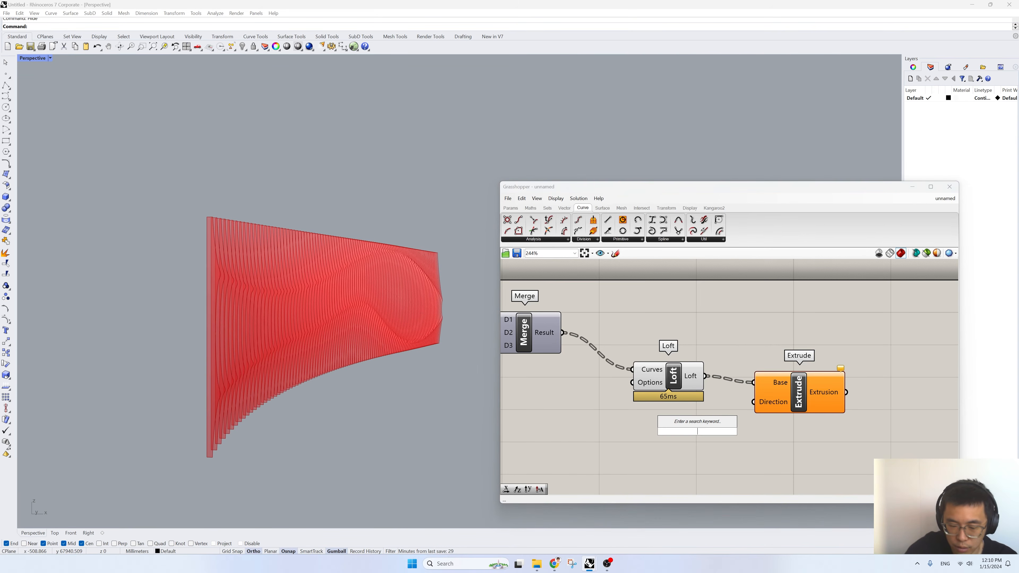
pyautogui.write('unit y')
pyautogui.press('Return')
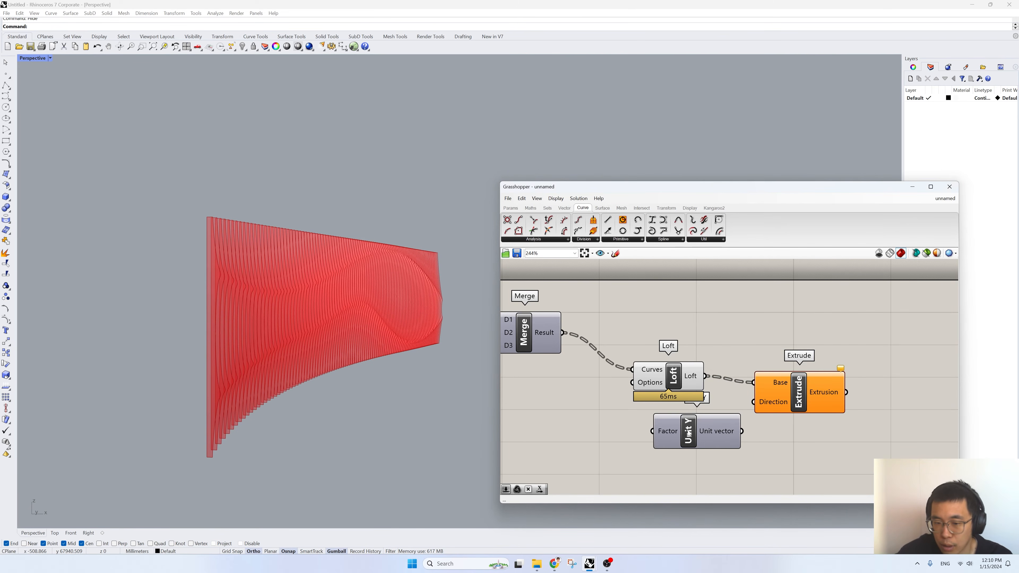
pyautogui.moveTo(682, 436); pyautogui.dragTo(668, 442)
# - Add a Number Slider of 12 as Unit Y's Factor and connect its Unit vector to Extrude's Direction input
pyautogui.doubleClick(571, 434)
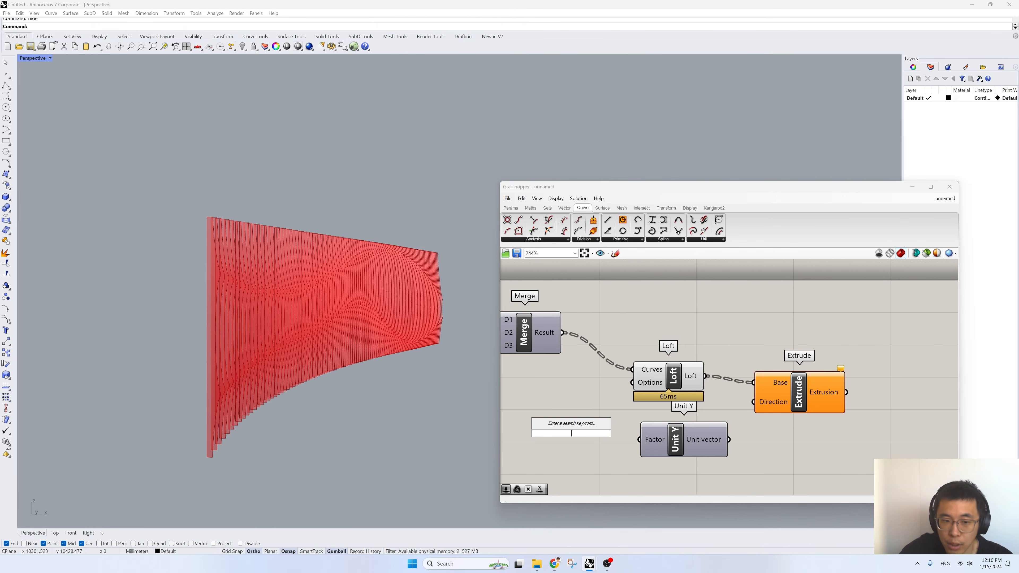
pyautogui.write('number slider')
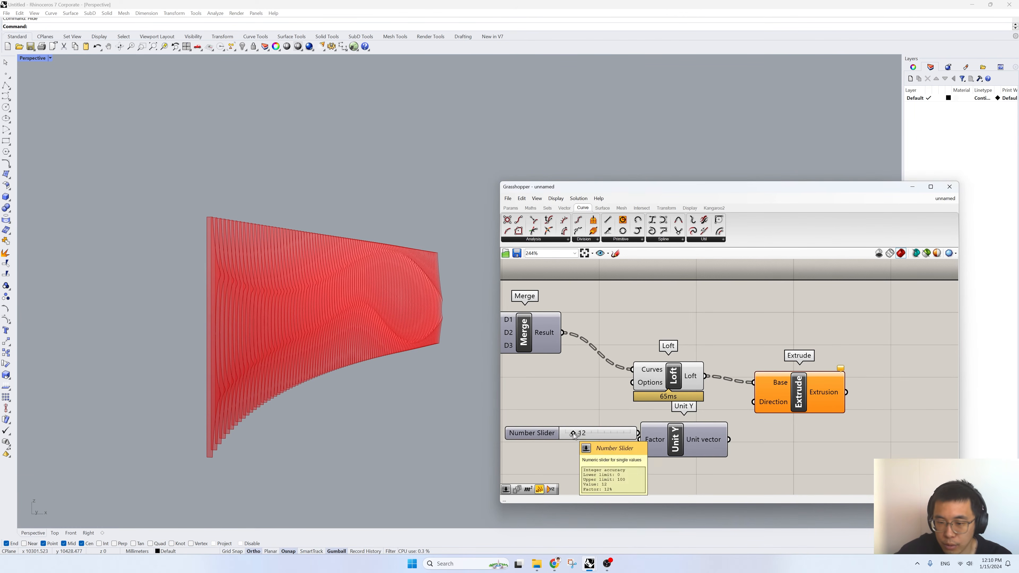
pyautogui.press('Return')
pyautogui.moveTo(730, 442); pyautogui.dragTo(754, 402)
pyautogui.click(811, 396)
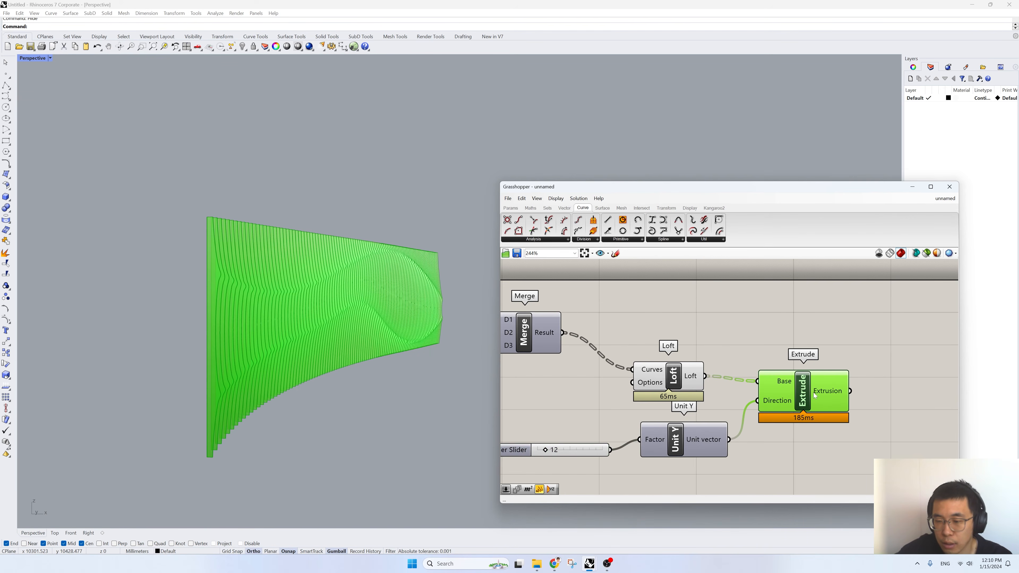
# - Turn off the preview of the Merge, Loft, Unit Y and Number Slider components feeding Extrude
pyautogui.scroll(-2, 801, 404)
pyautogui.moveTo(733, 472); pyautogui.dragTo(586, 297)
pyautogui.rightClick(587, 291)
pyautogui.click(600, 304)
# - Bake the Extrude component's geometry to the Default layer
pyautogui.rightClick(813, 397)
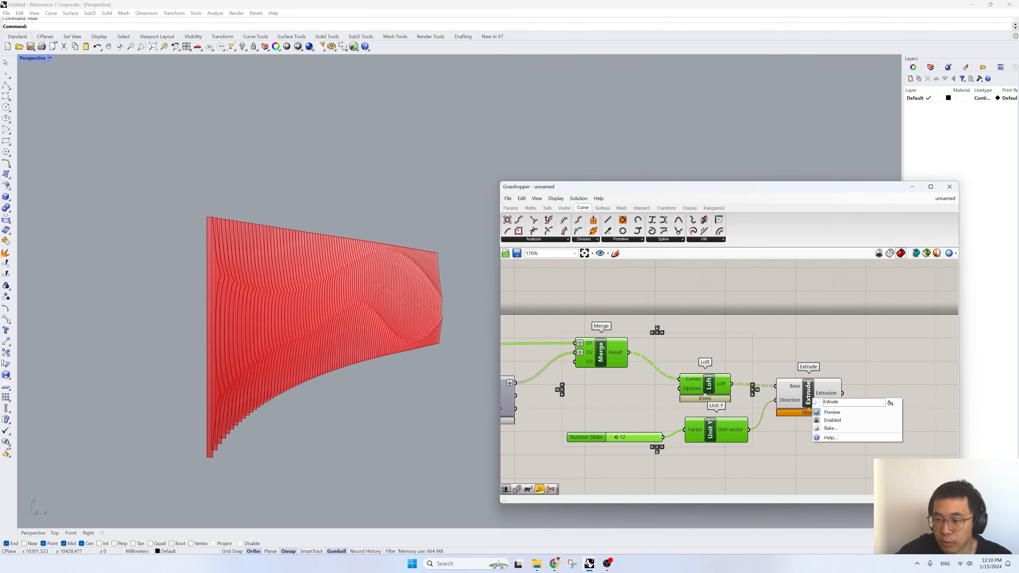
pyautogui.click(840, 430)
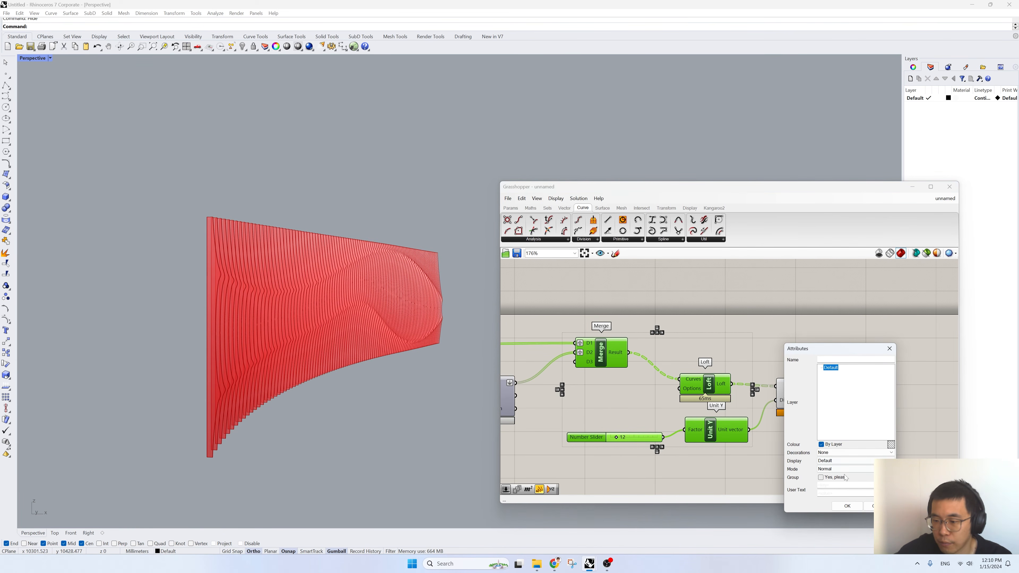
pyautogui.click(847, 506)
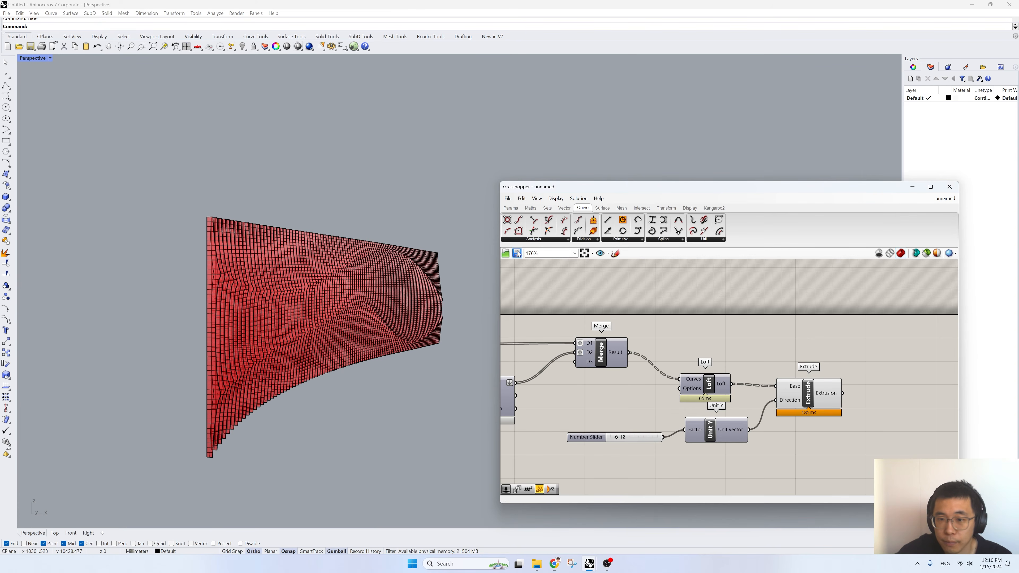
# - Open the save dialog for the definition, cancel it, and close the Grasshopper window
pyautogui.click(518, 253)
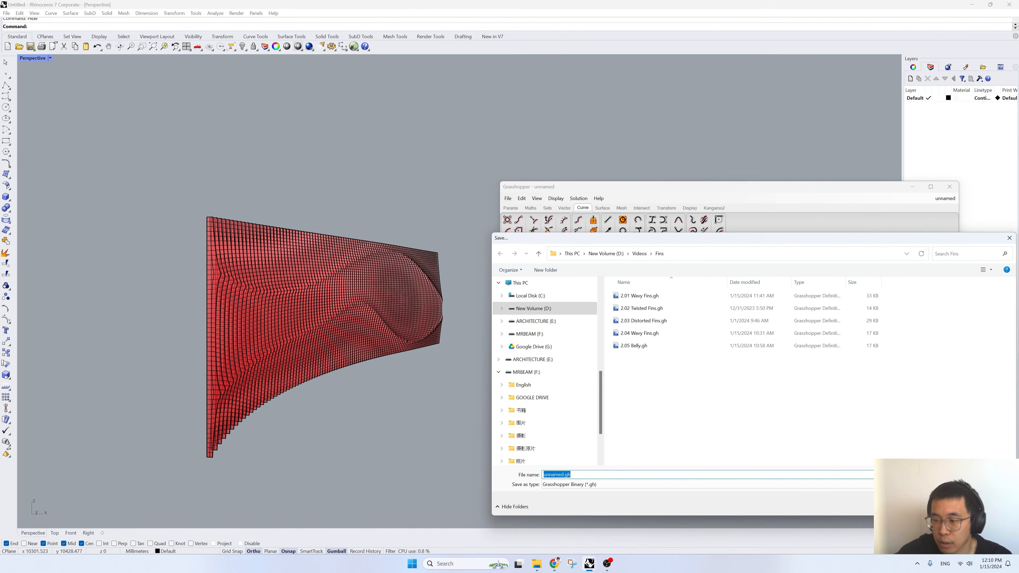
pyautogui.click(993, 506)
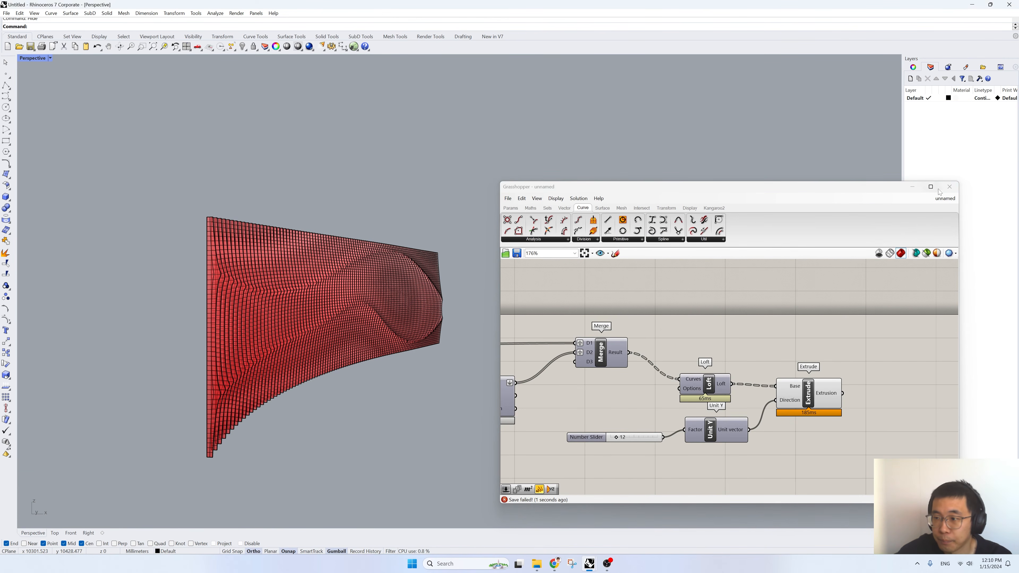
pyautogui.click(950, 187)
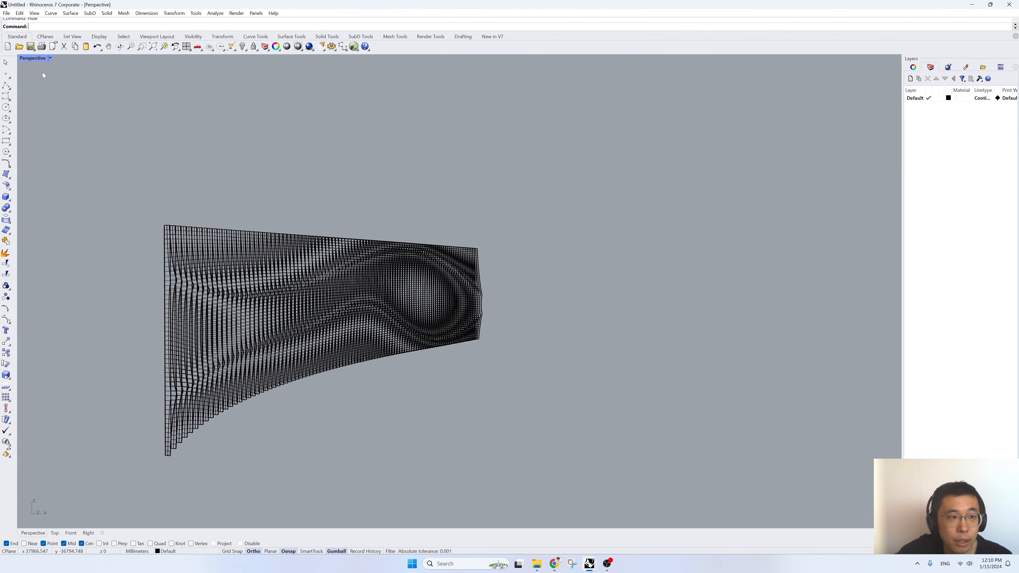
# - Switch the Perspective viewport to Rendered display and inspect the baked facade fins from an angle
pyautogui.click(50, 58)
pyautogui.click(43, 108)
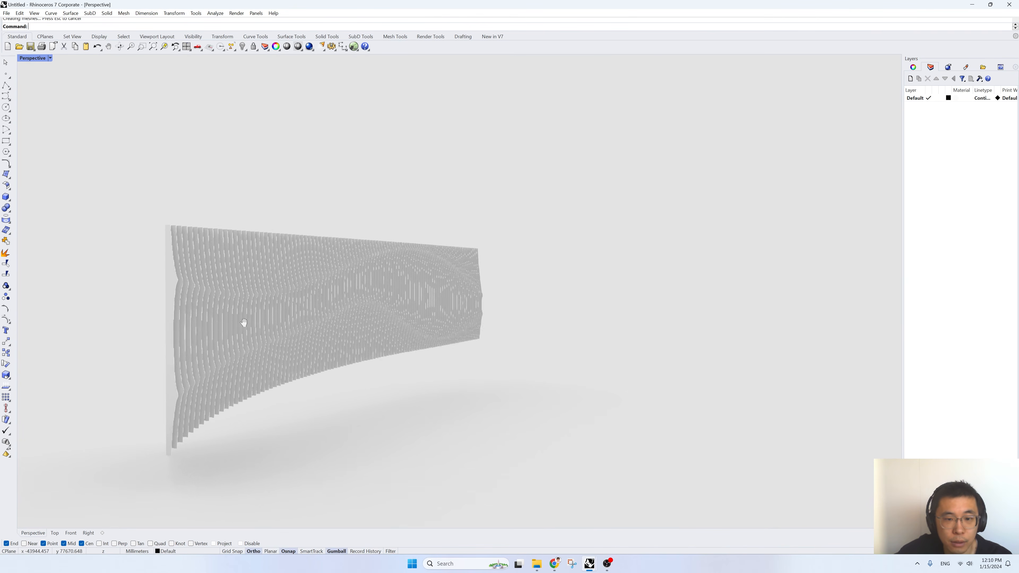
pyautogui.moveTo(244, 324); pyautogui.dragTo(278, 320, button='right')
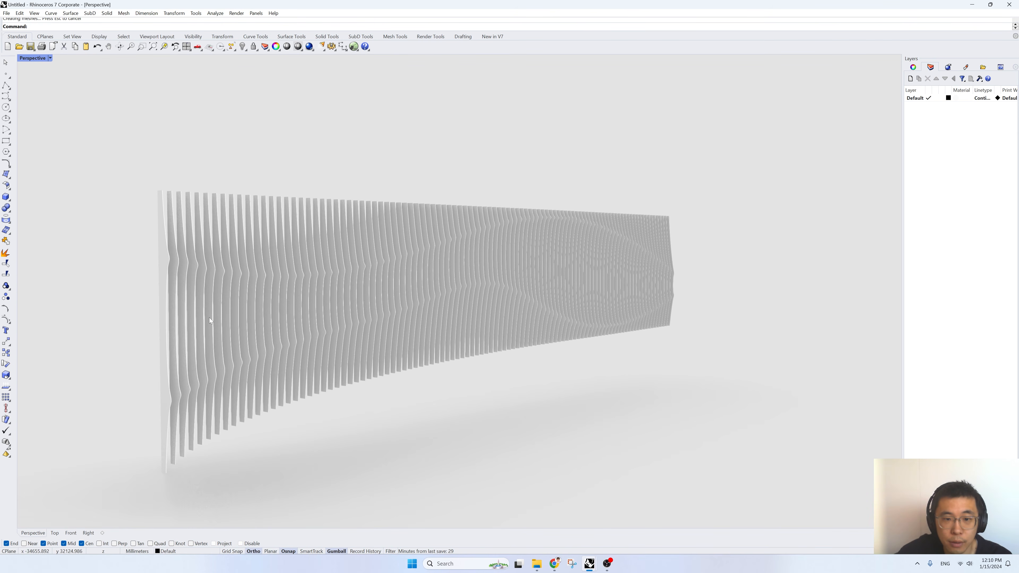
pyautogui.scroll(3, 209, 320)
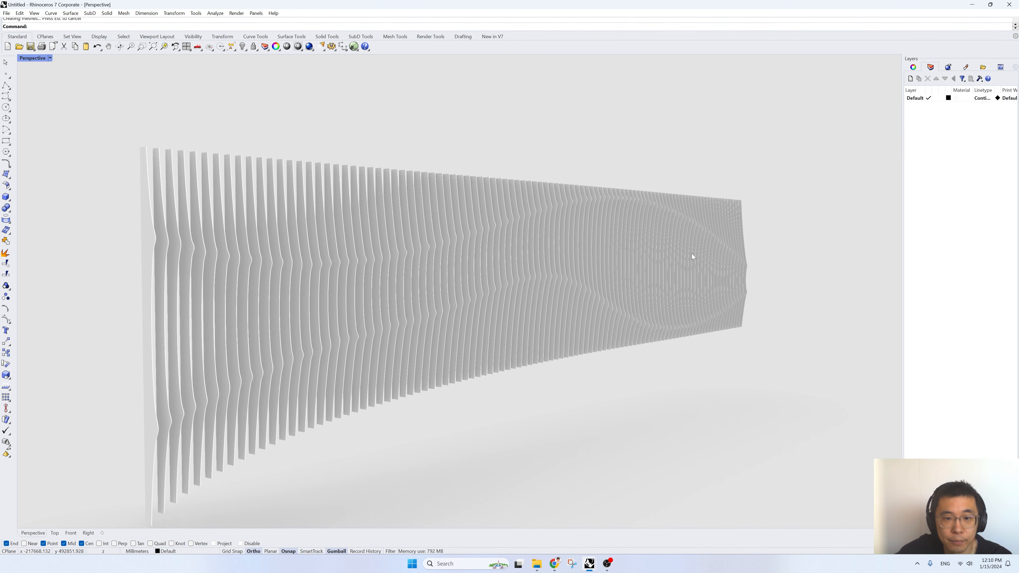
pyautogui.moveTo(683, 265); pyautogui.dragTo(689, 252, button='right')
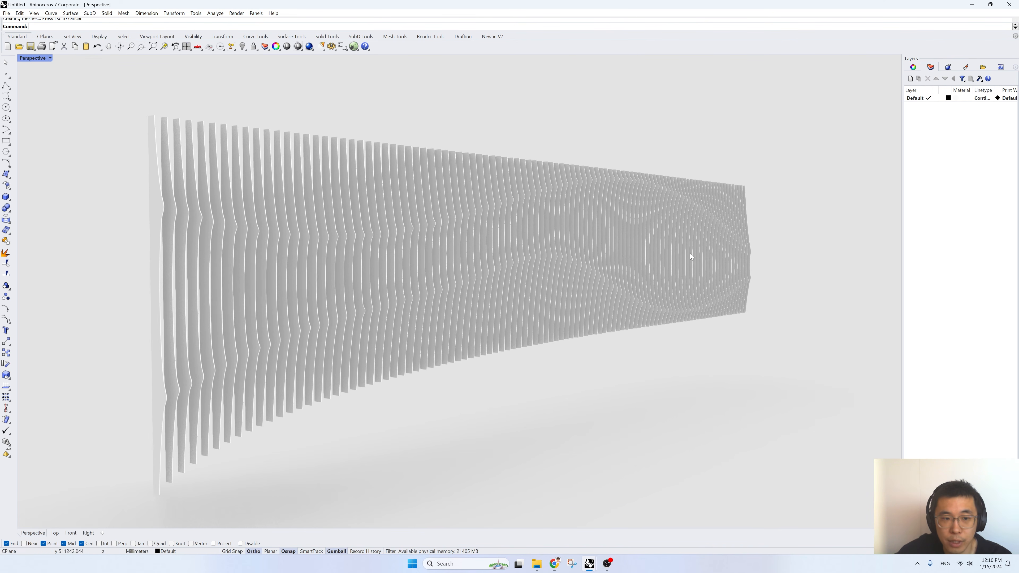